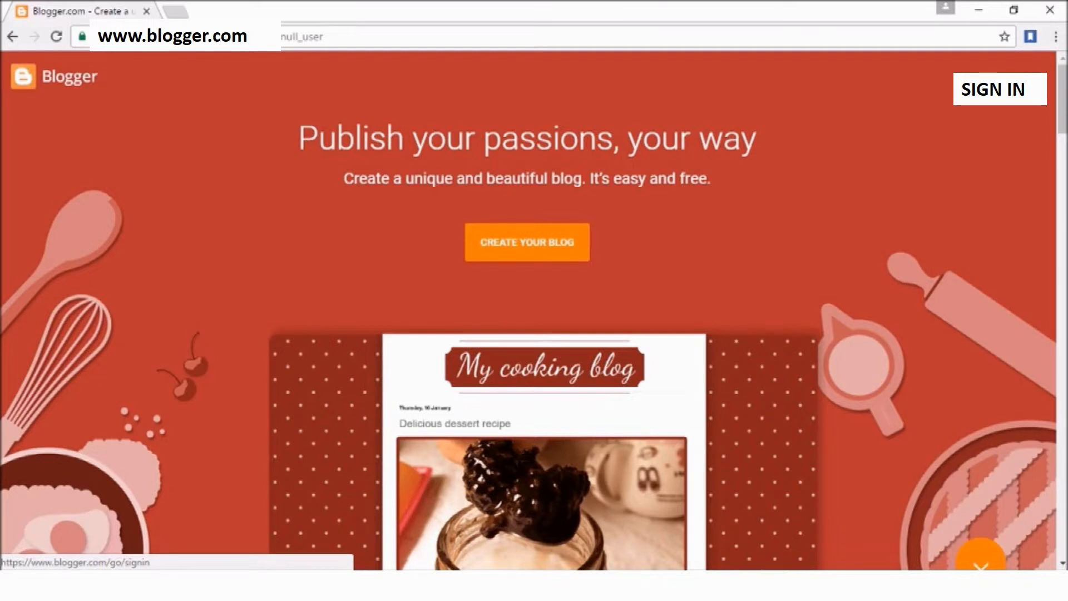
# - Leave the slide show for the Blogger page in Chrome and start creating a new blog
pyautogui.press('Escape')
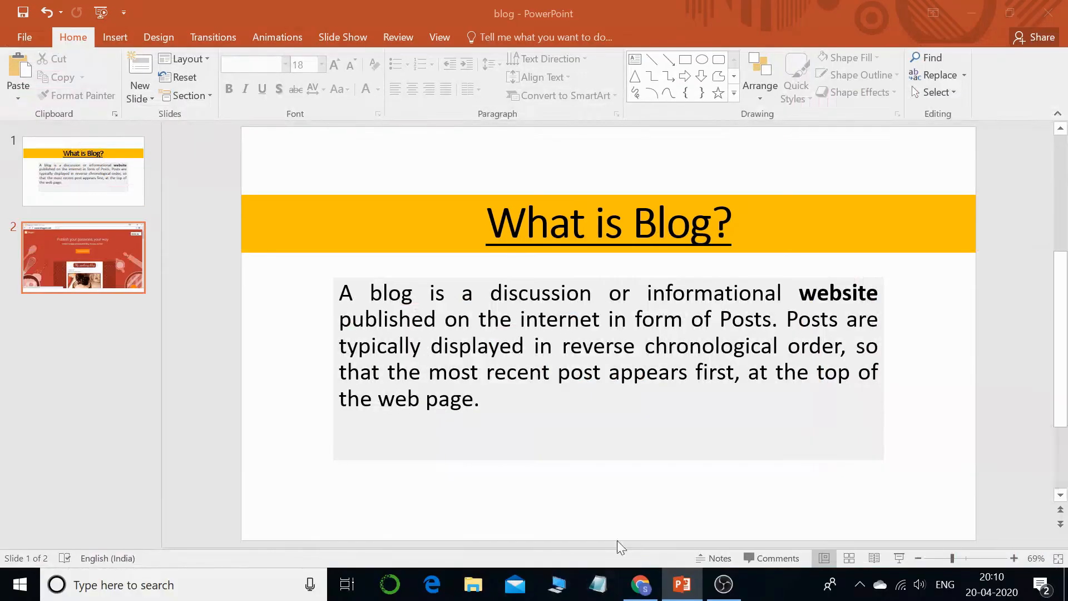
pyautogui.click(645, 585)
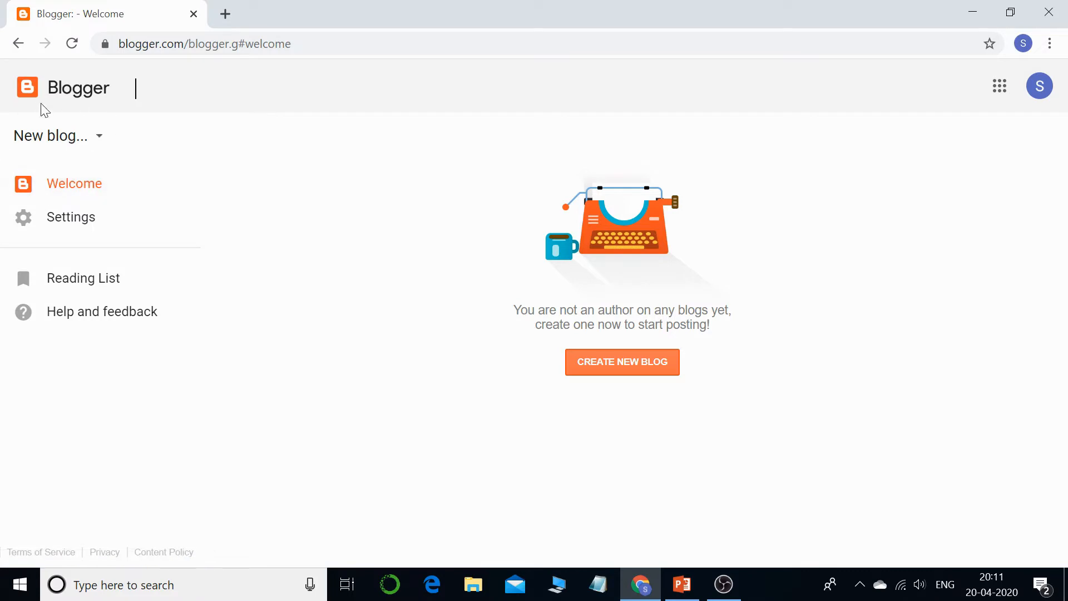
pyautogui.click(103, 143)
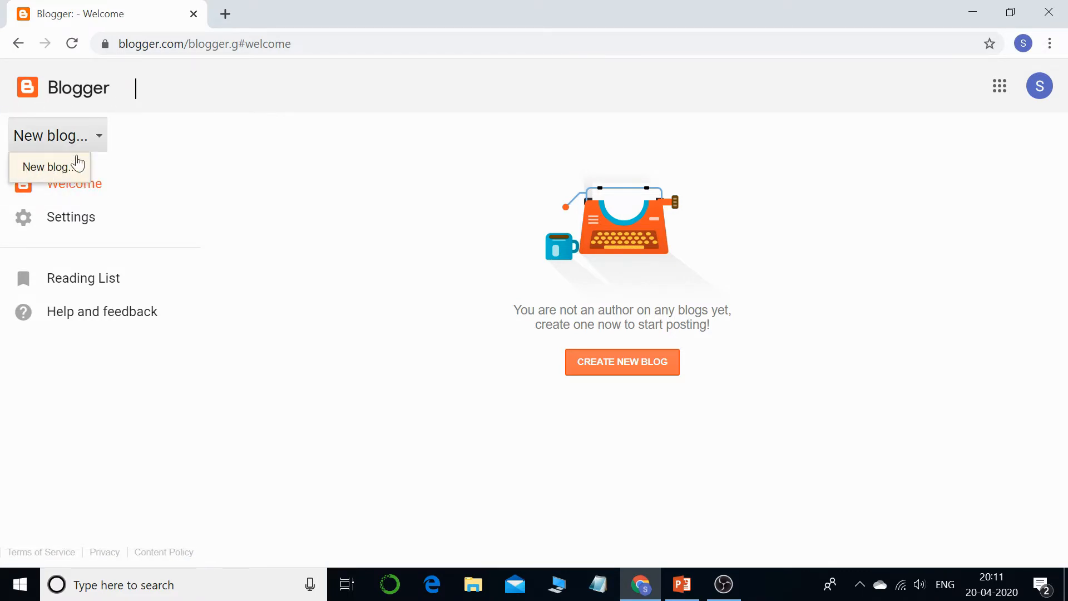
pyautogui.click(58, 169)
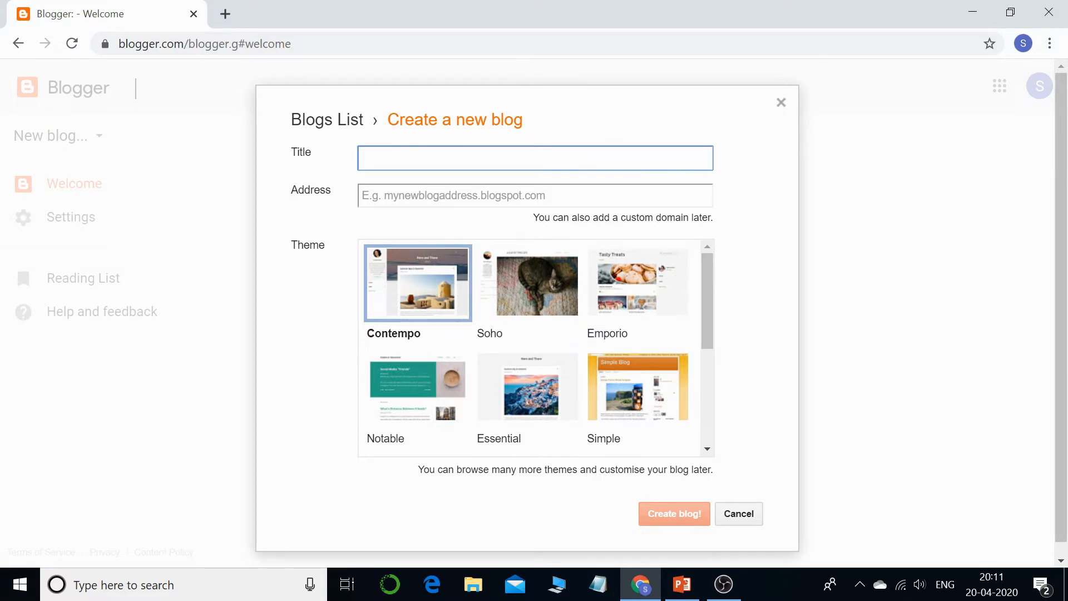
pyautogui.write('My Poetries')
pyautogui.press('BackSpace')
pyautogui.press('BackSpace')
pyautogui.press('BackSpace')
pyautogui.press('BackSpace')
pyautogui.press('BackSpace')
pyautogui.press('BackSpace')
pyautogui.press('BackSpace')
pyautogui.press('BackSpace')
pyautogui.press('BackSpace')
pyautogui.press('BackSpace')
# - Title the new blog Gadget Guru and choose gadgetguru.blogspot.com as its address
pyautogui.write('Gadget Guru')
pyautogui.click(472, 196)
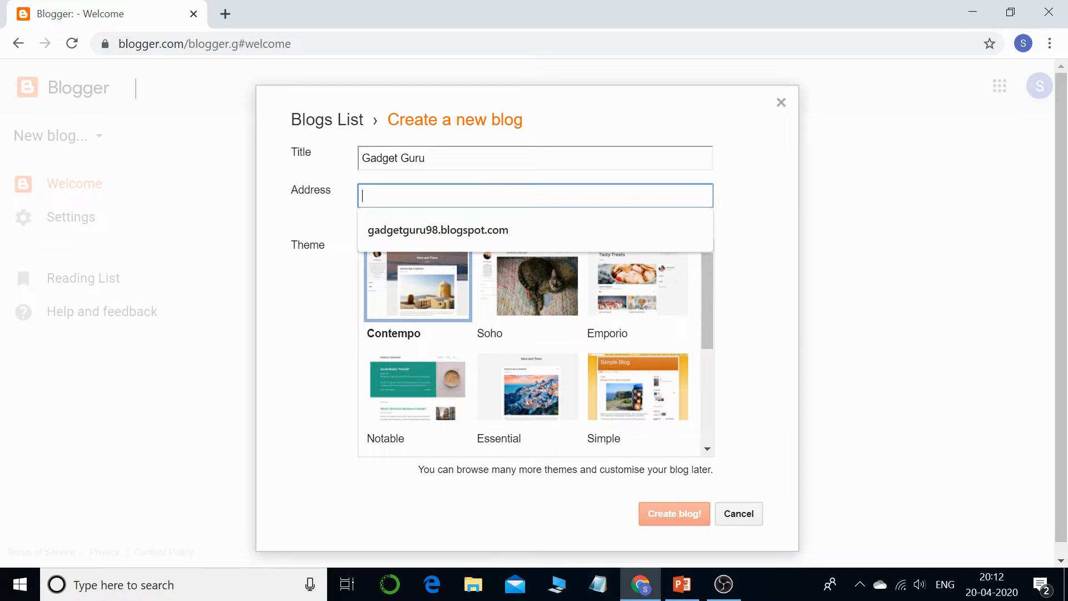
pyautogui.write('gadget')
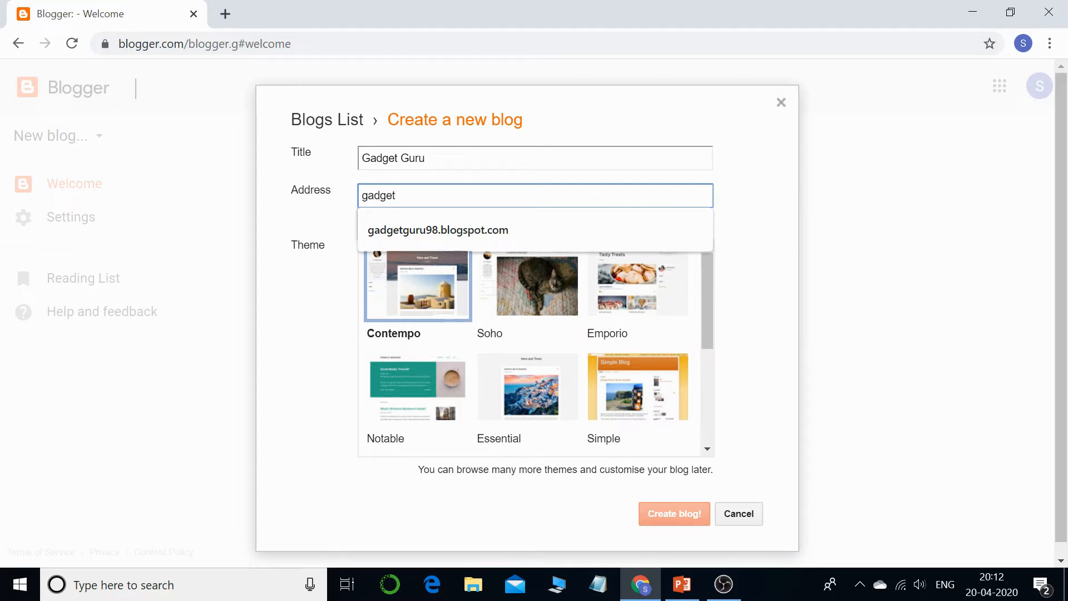
pyautogui.write('guru')
pyautogui.write('.')
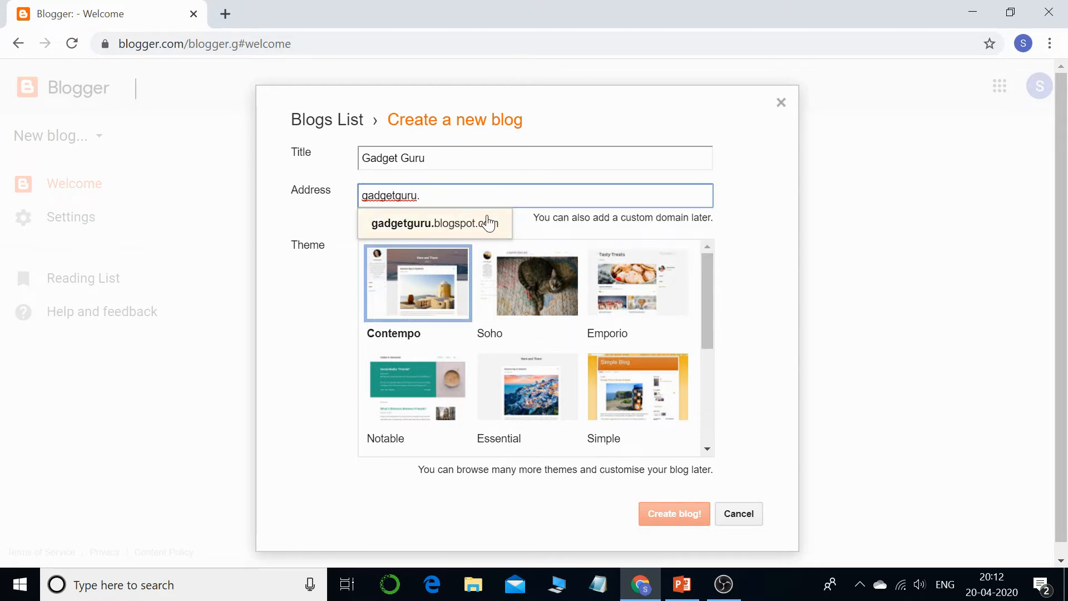
pyautogui.click(454, 227)
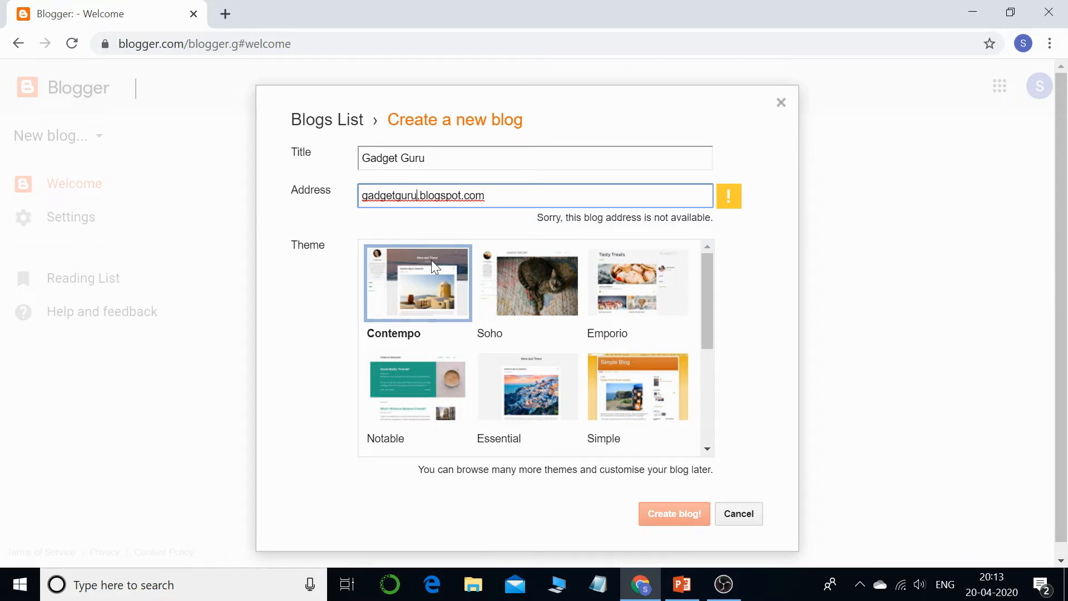
# - Try gadgetguru101.blogspot.com as the blog address and remove the added number again
pyautogui.write('98')
pyautogui.press('BackSpace')
pyautogui.press('BackSpace')
pyautogui.write('101')
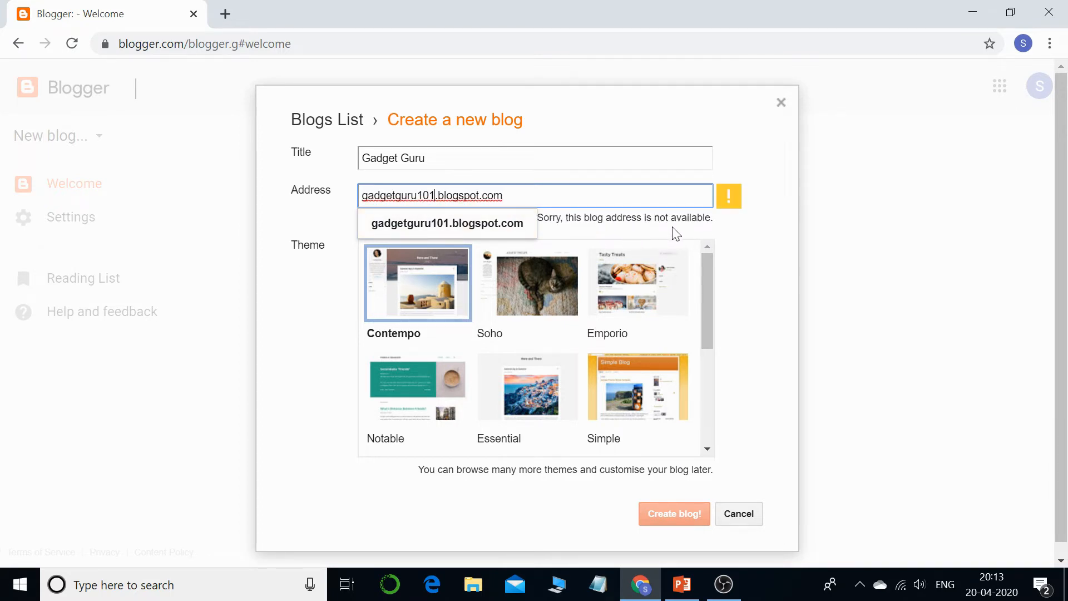
pyautogui.press('BackSpace')
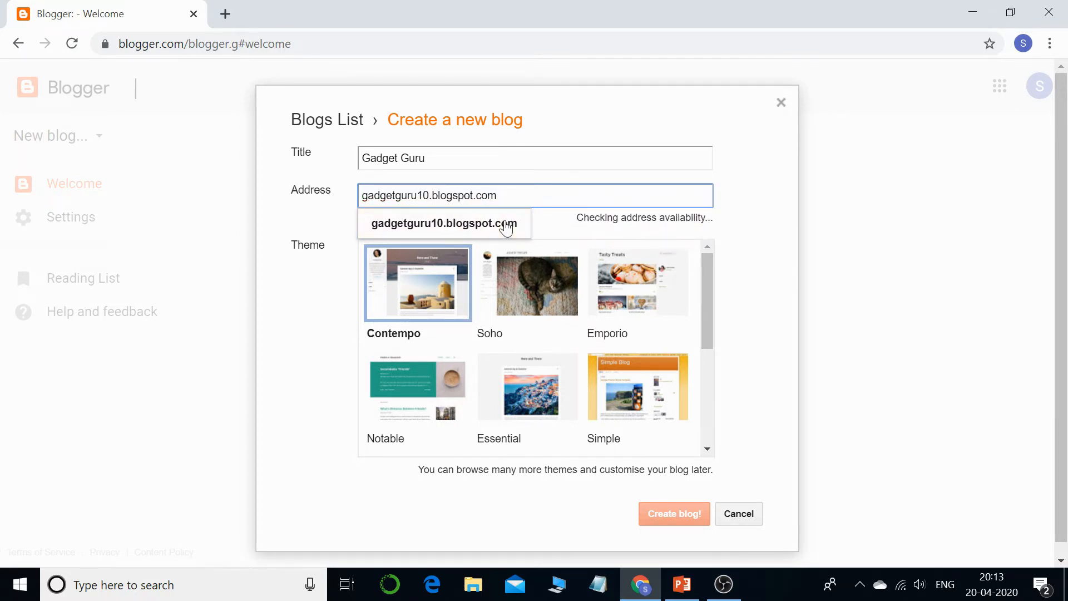
pyautogui.press('BackSpace')
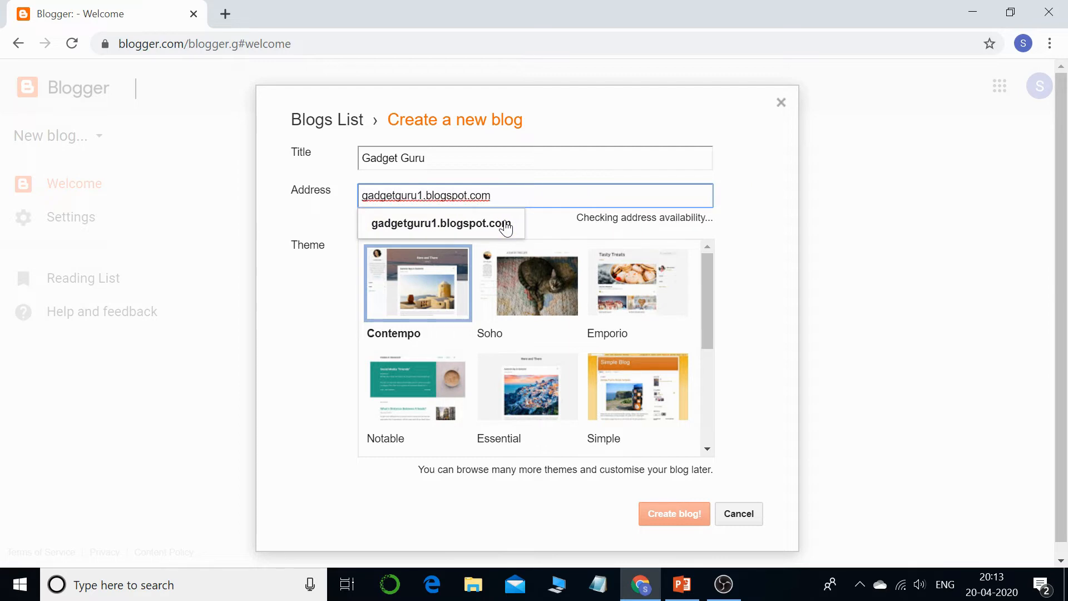
pyautogui.press('BackSpace')
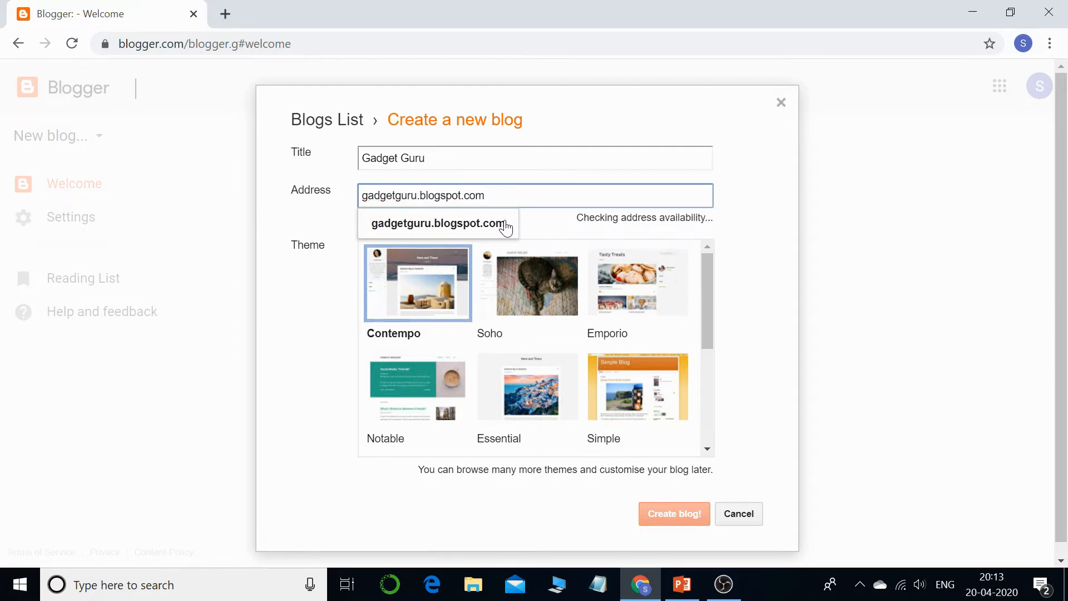
# - Set the new blog's address to gadgetguru79.blogspot.com
pyautogui.write('79')
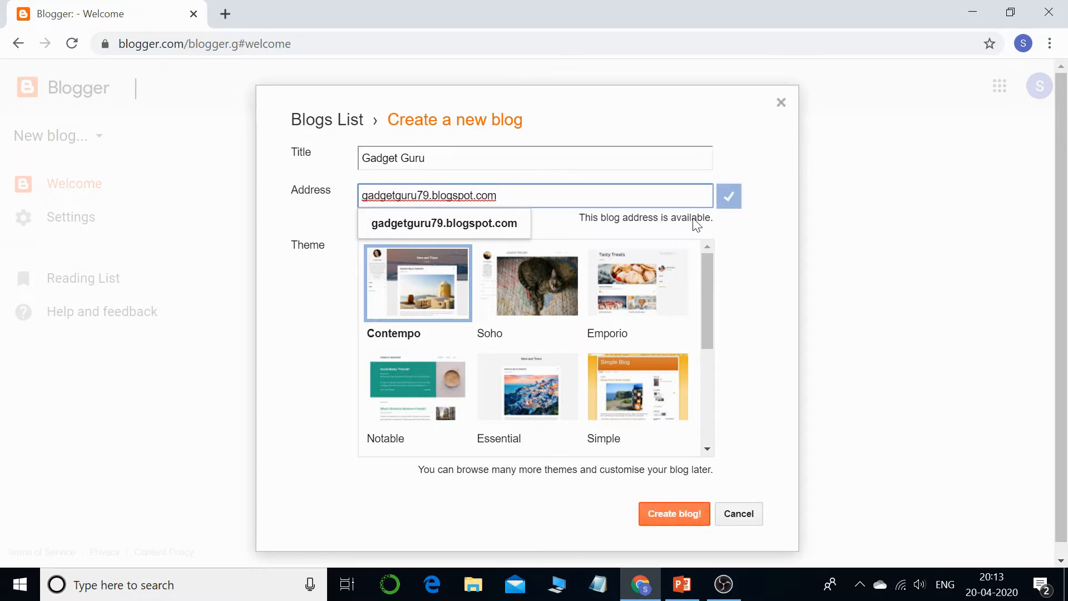
pyautogui.click(729, 196)
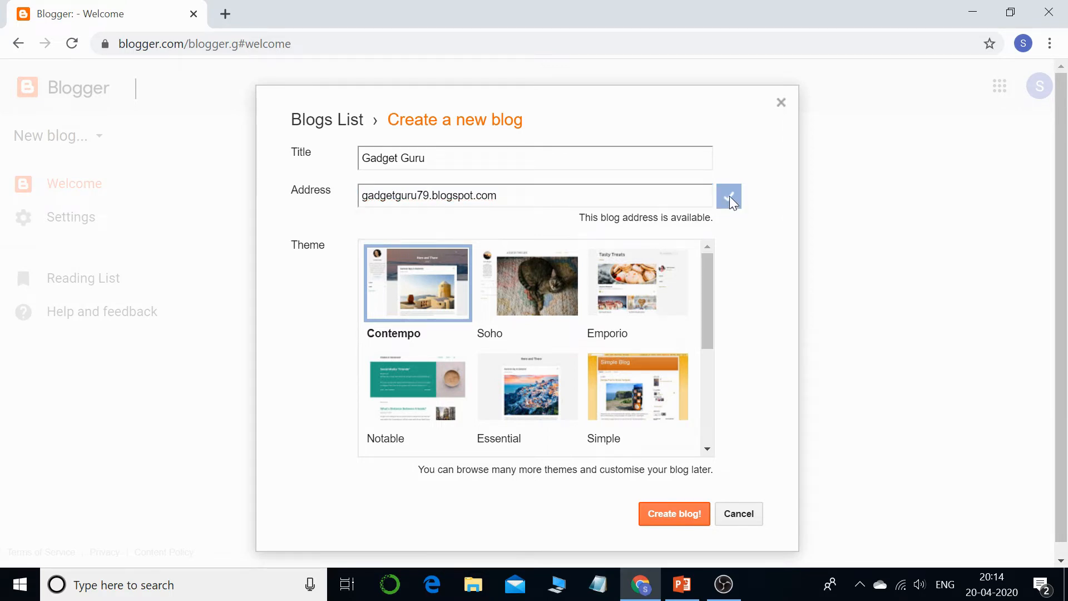
pyautogui.click(429, 196)
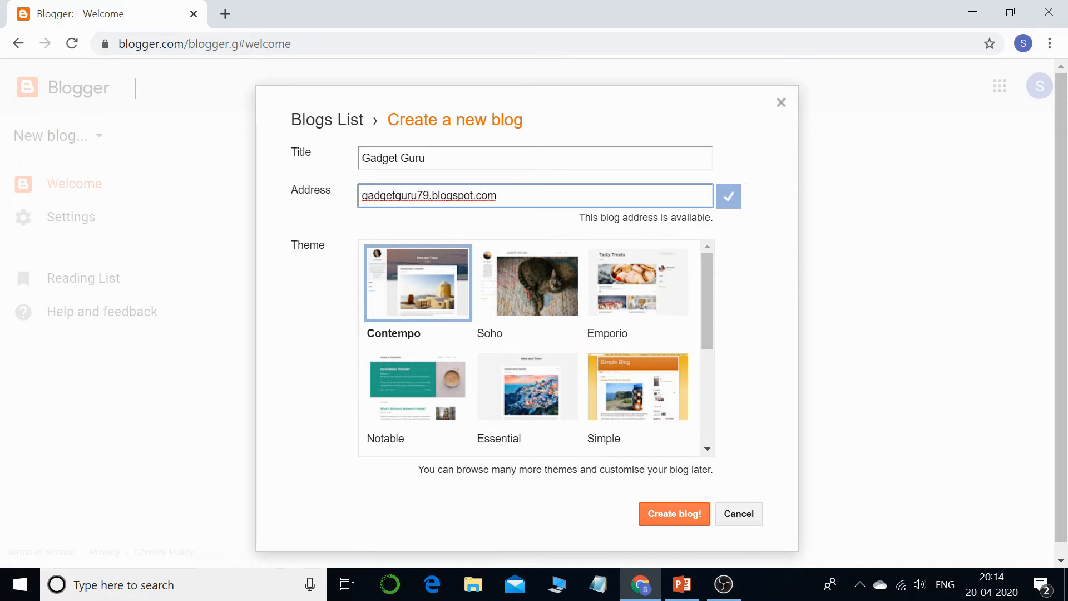
pyautogui.moveTo(497, 196); pyautogui.dragTo(219, 200)
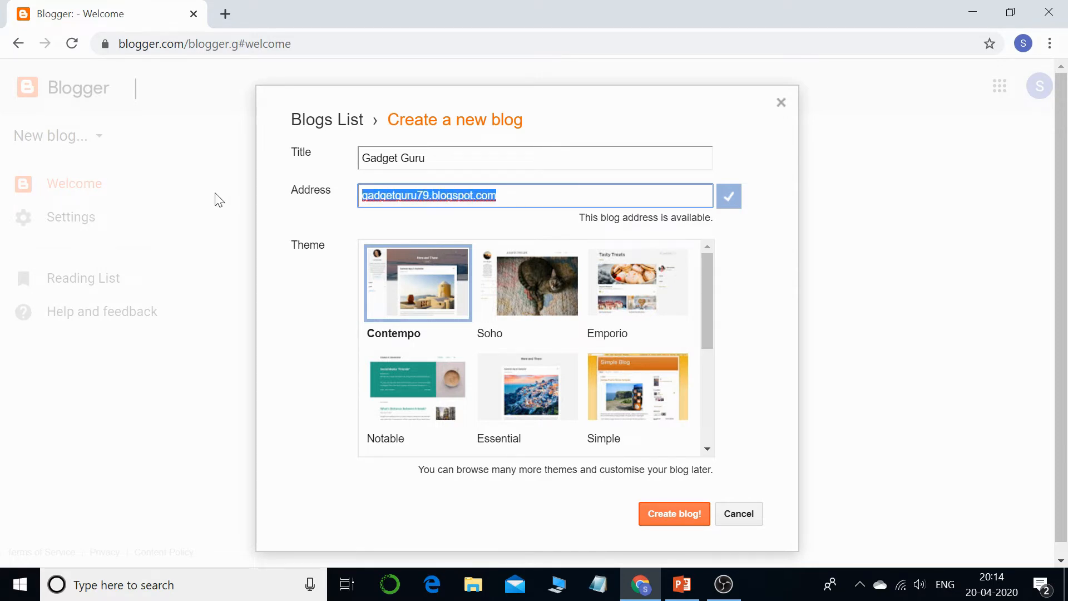
pyautogui.moveTo(522, 195); pyautogui.dragTo(374, 195)
# - Look over the available themes, create the blog with the Contempo theme and decline the Google Domains offer
pyautogui.moveTo(704, 299); pyautogui.dragTo(359, 420)
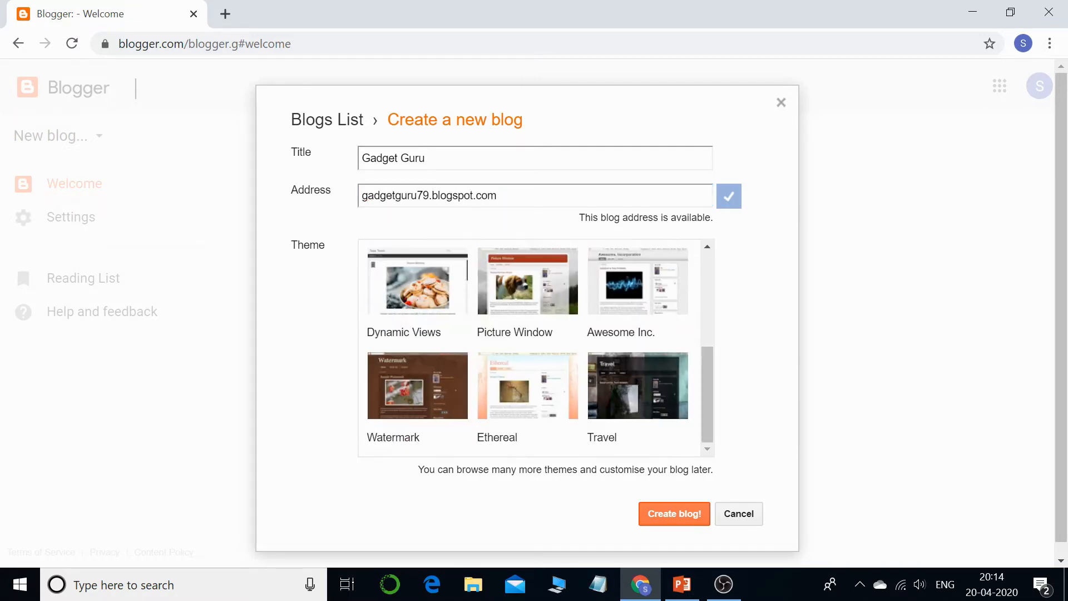
pyautogui.moveTo(713, 384); pyautogui.dragTo(724, 282)
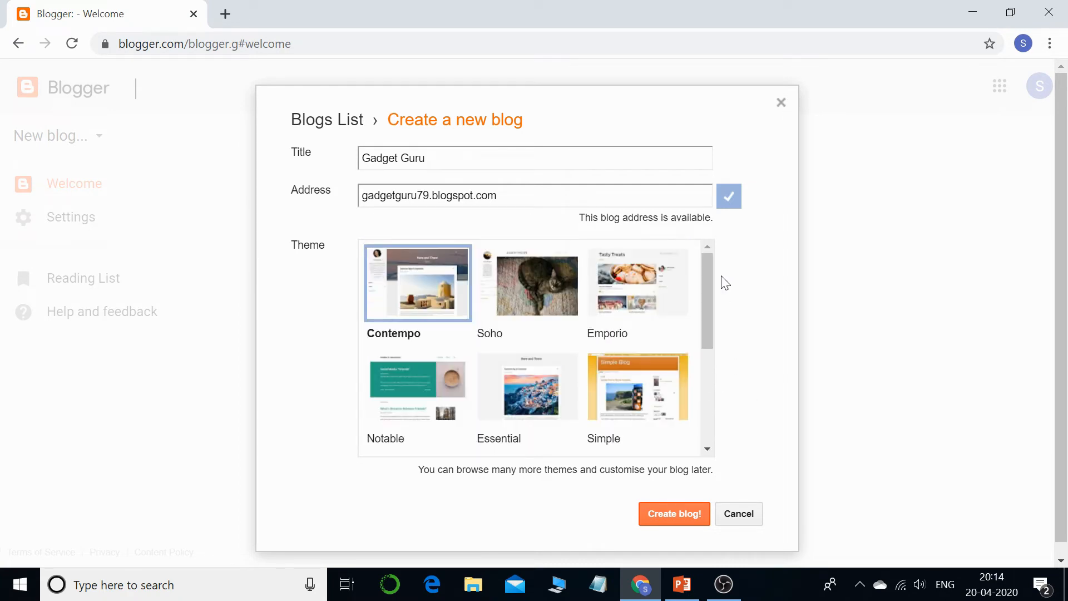
pyautogui.scroll(-2, 439, 367)
pyautogui.scroll(2, 448, 351)
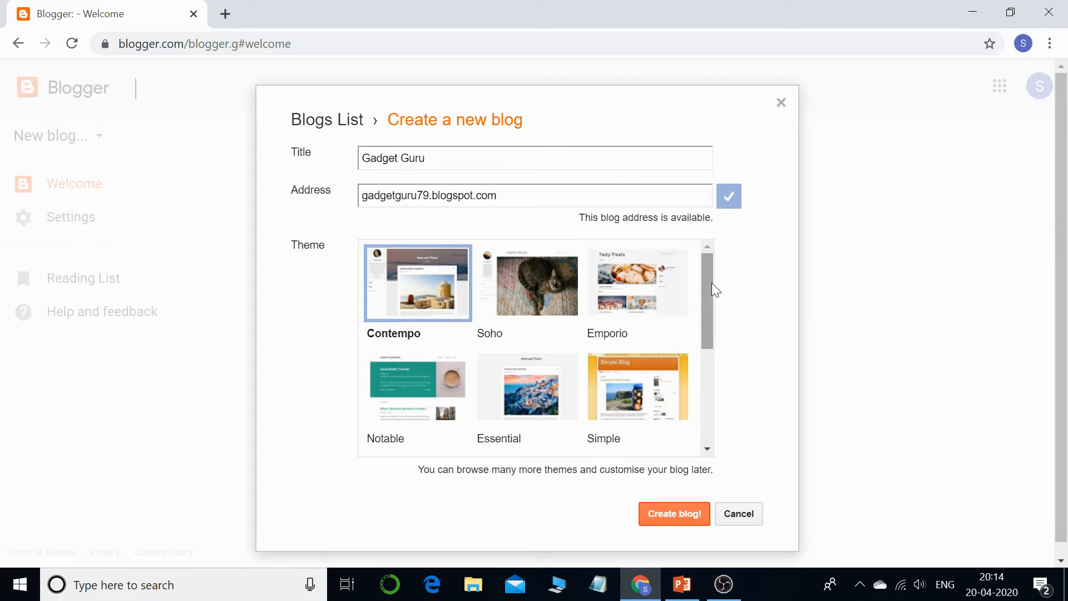
pyautogui.moveTo(712, 284); pyautogui.dragTo(701, 389)
pyautogui.scroll(4, 700, 390)
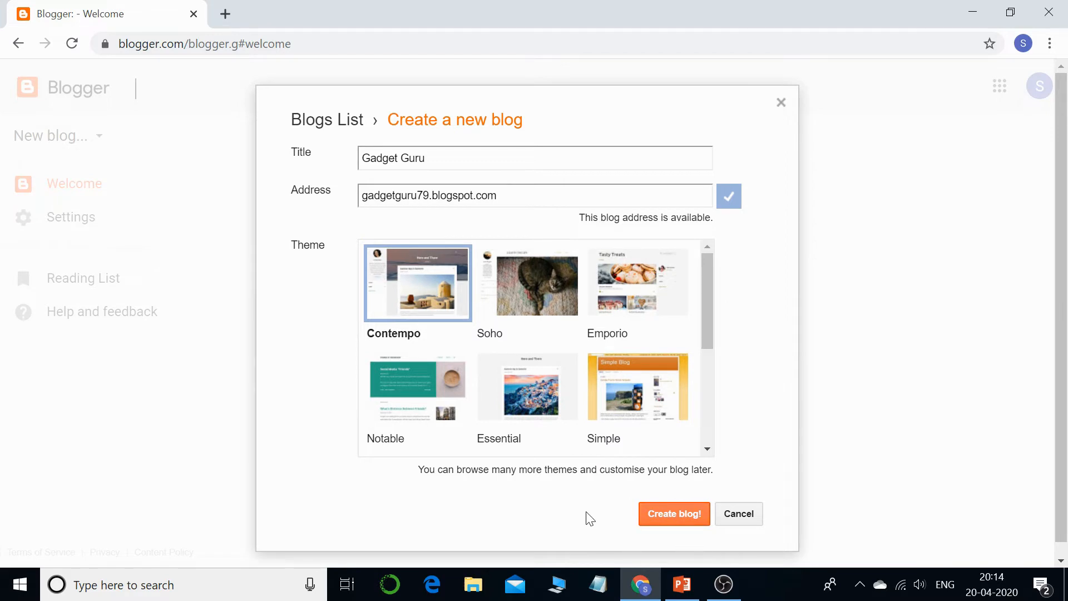
pyautogui.click(675, 514)
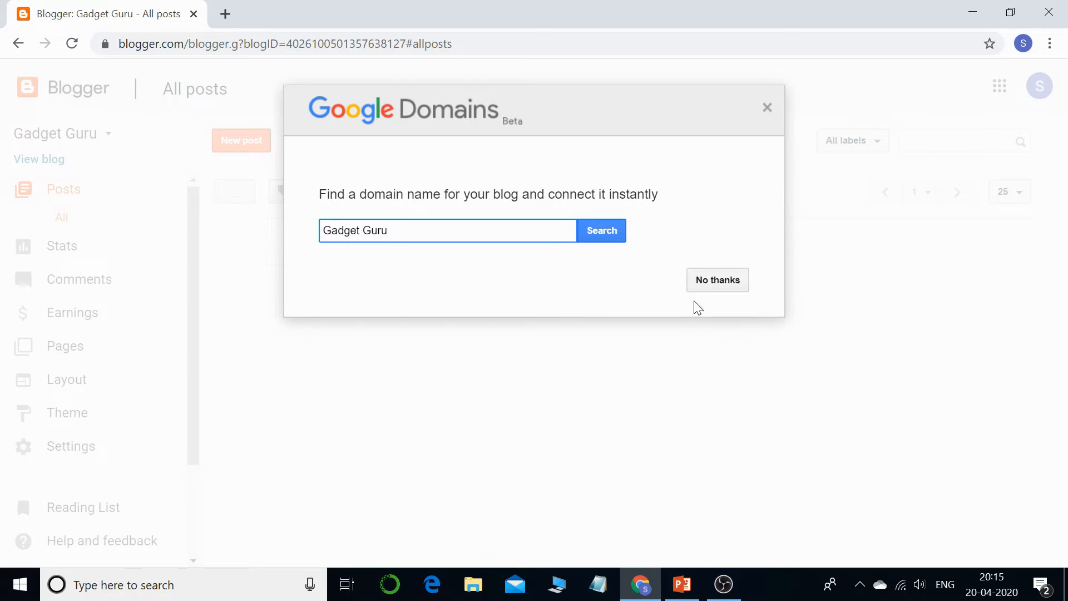
pyautogui.click(729, 285)
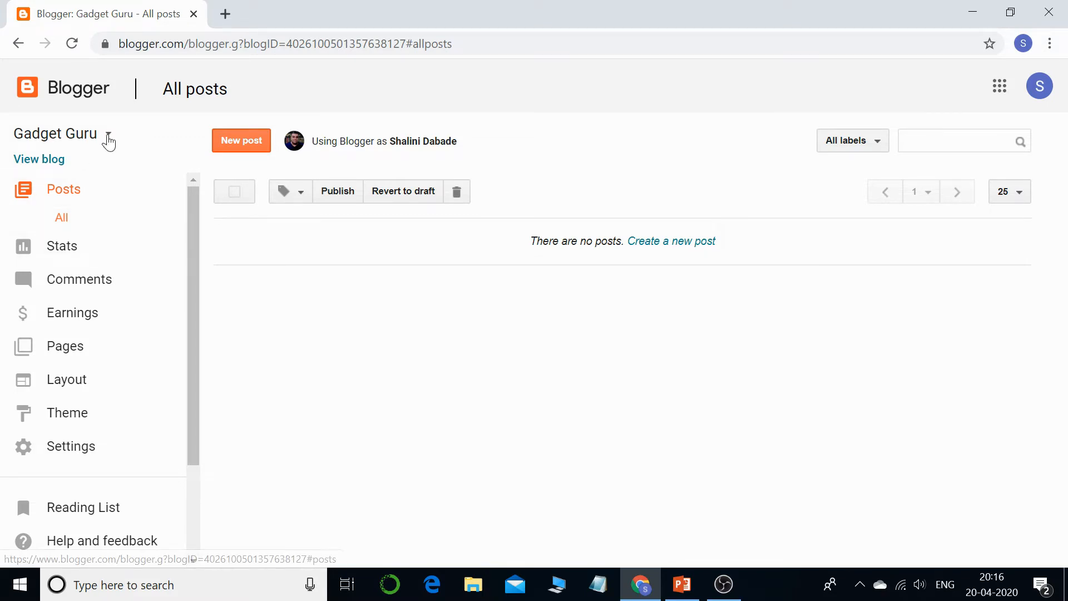
# - Check the list of blogs and open the basic settings of the Gadget Guru blog
pyautogui.click(107, 135)
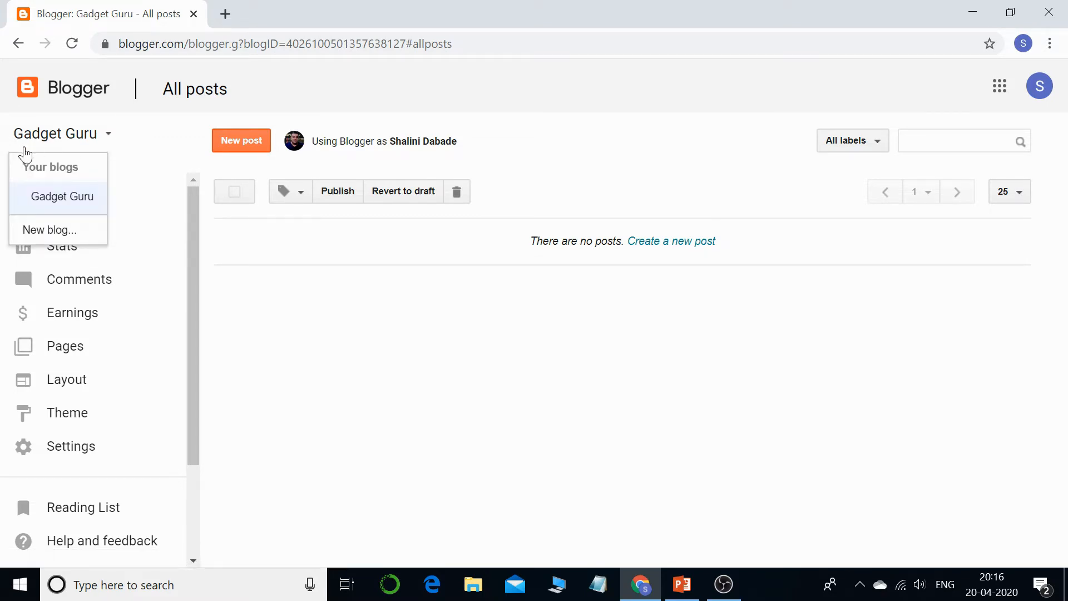
pyautogui.click(154, 141)
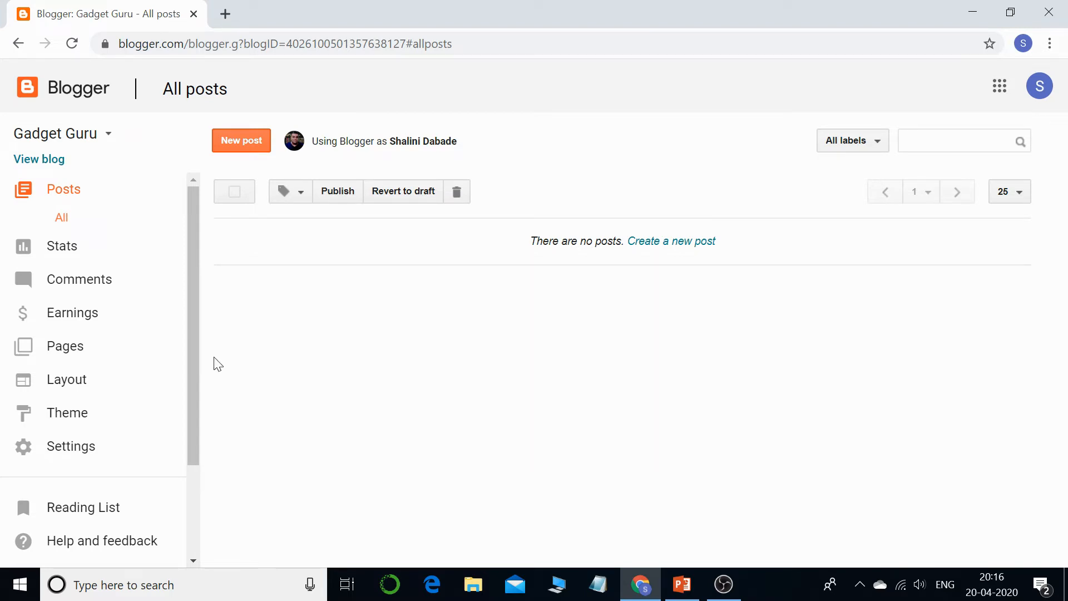
pyautogui.moveTo(193, 353); pyautogui.dragTo(186, 451)
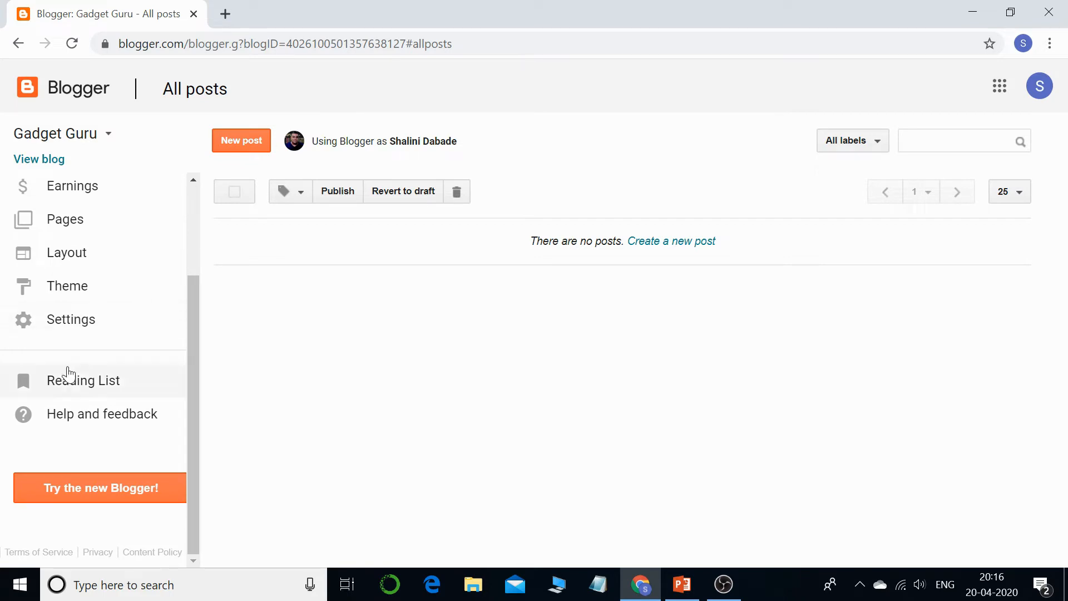
pyautogui.click(69, 328)
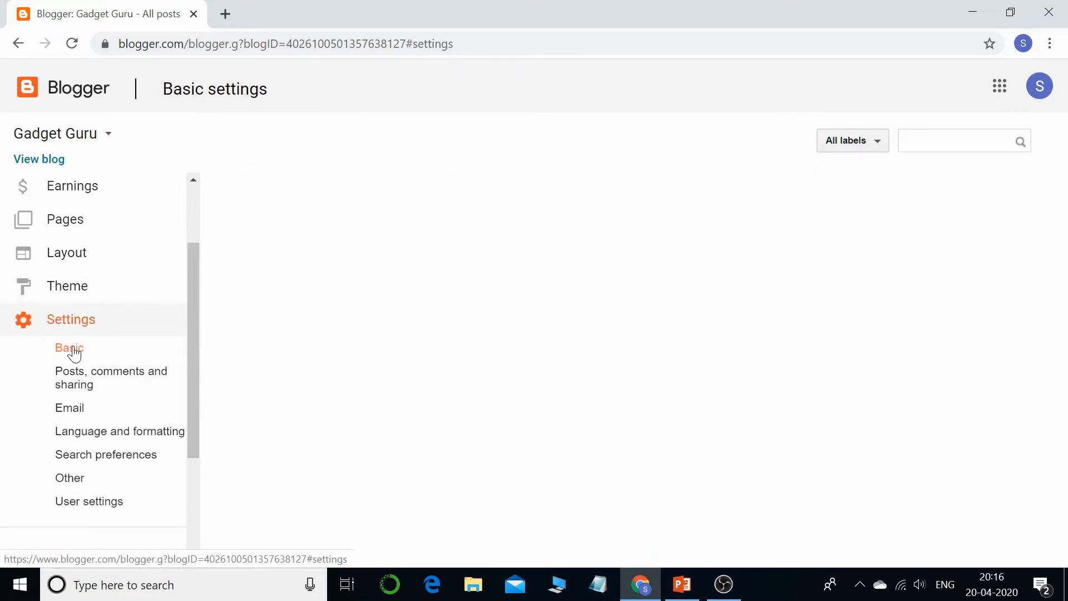
pyautogui.click(71, 351)
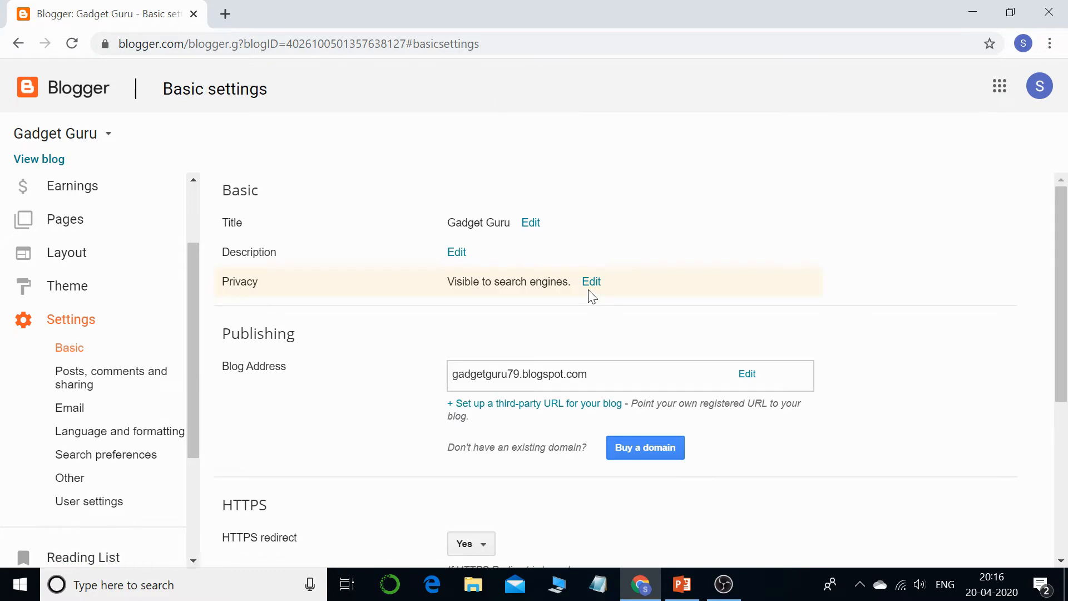
# - Save a blog description giving the author's name and "you can find many contents regarding new launches of smart phones"
pyautogui.click(530, 223)
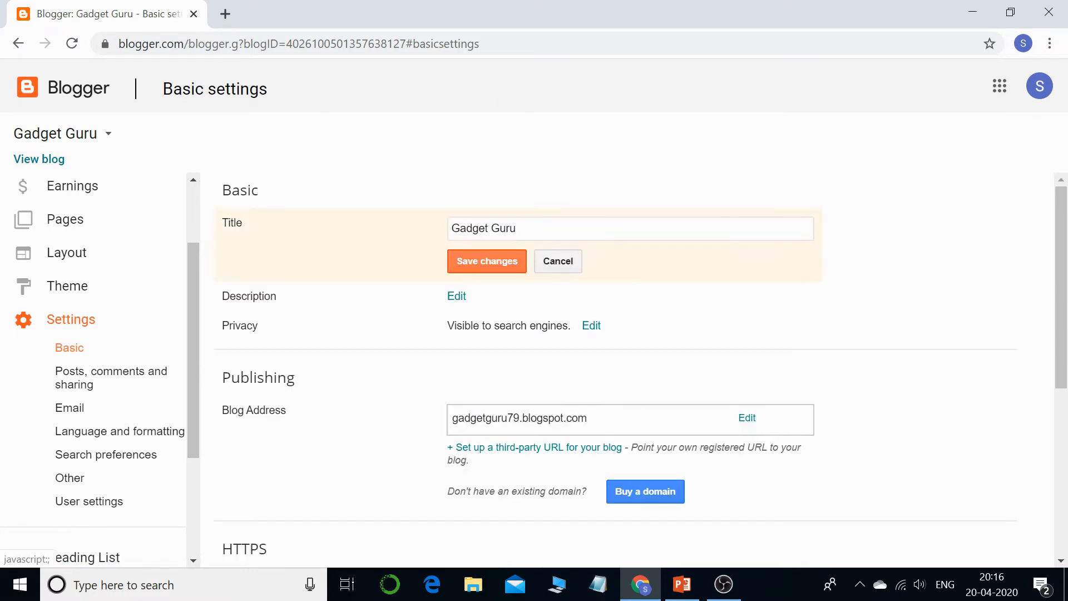
pyautogui.click(570, 262)
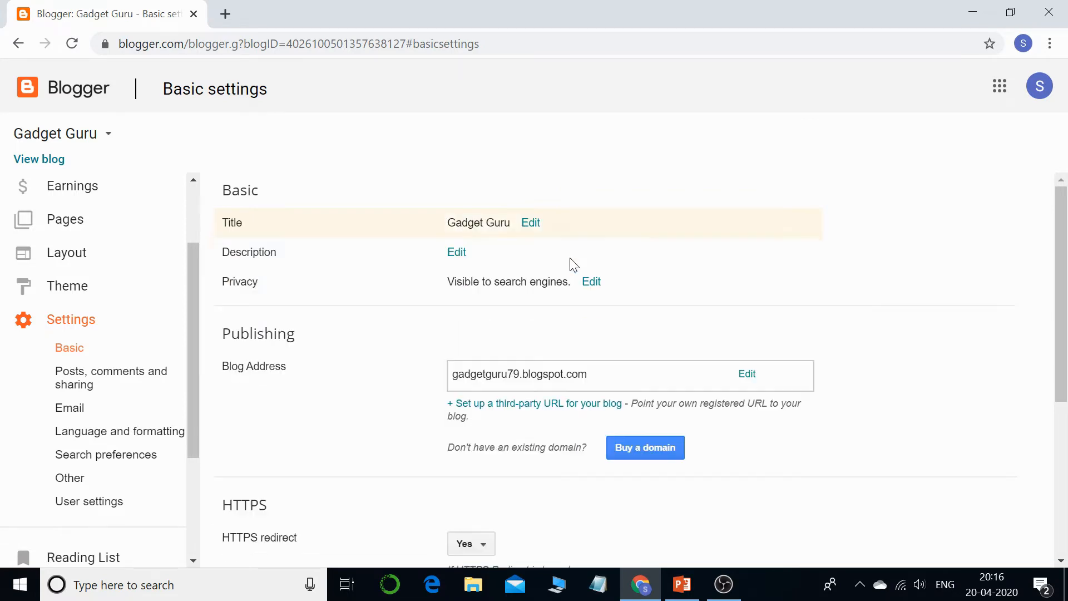
pyautogui.click(456, 254)
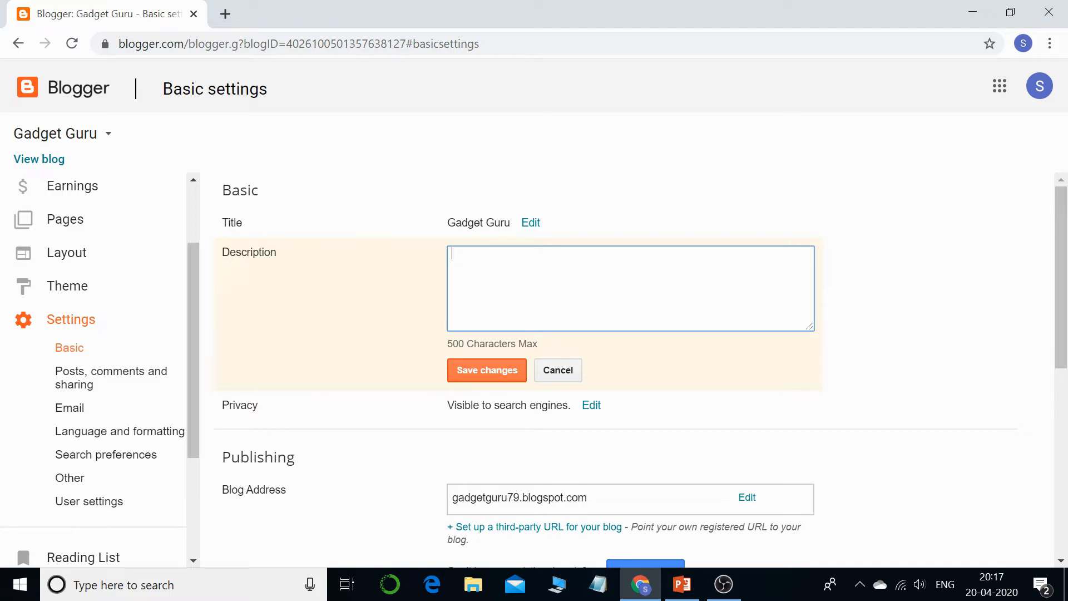
pyautogui.write('Hi my name is ajay,')
pyautogui.press('BackSpace')
pyautogui.press('BackSpace')
pyautogui.write('. you can')
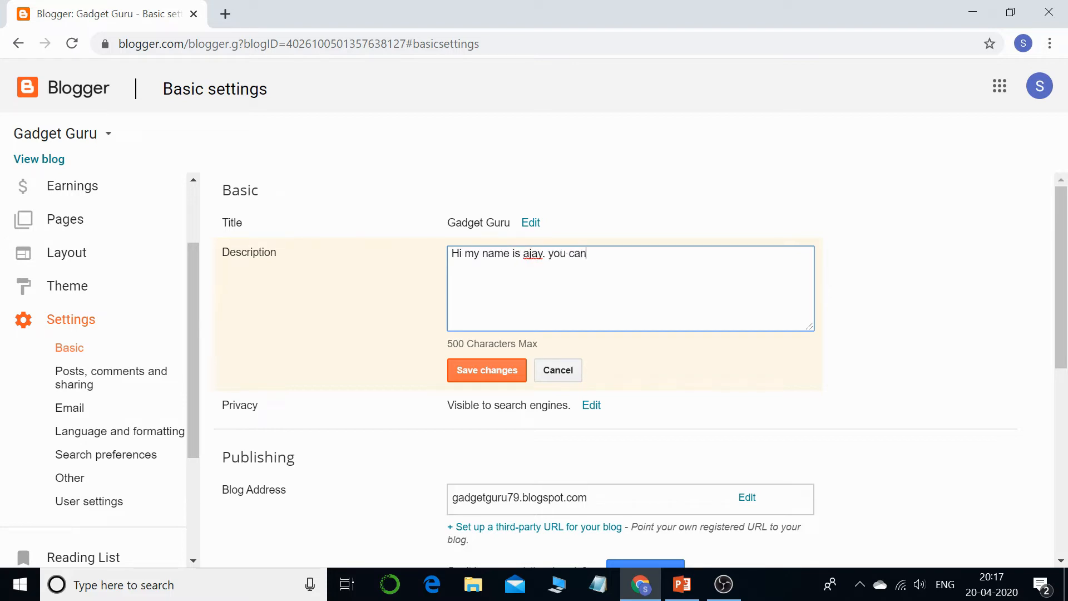
pyautogui.write(' find many contents regarding new lau')
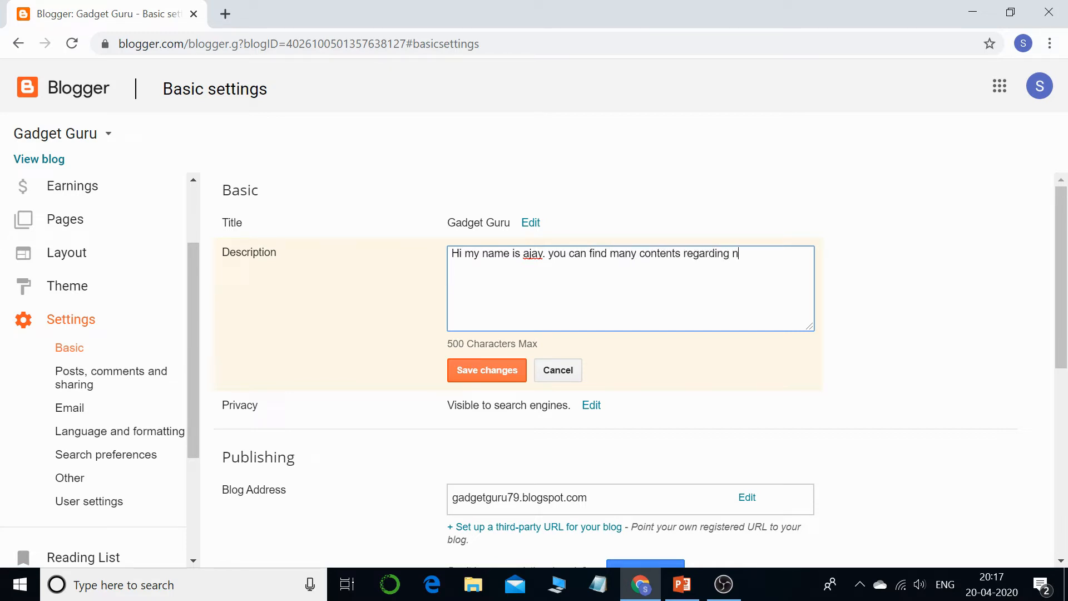
pyautogui.write('nches of smart phones')
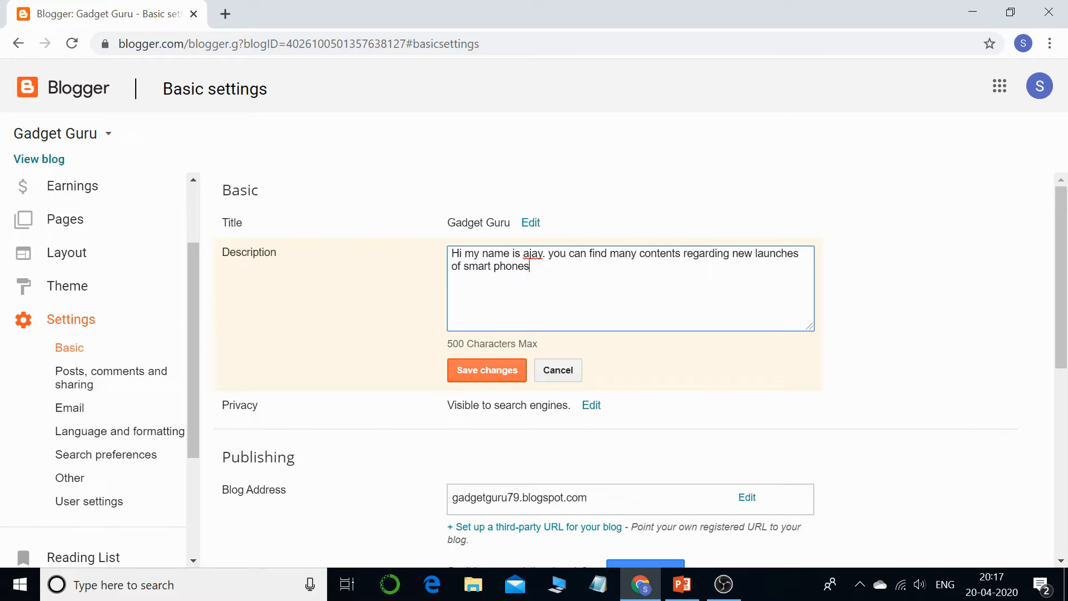
pyautogui.click(485, 373)
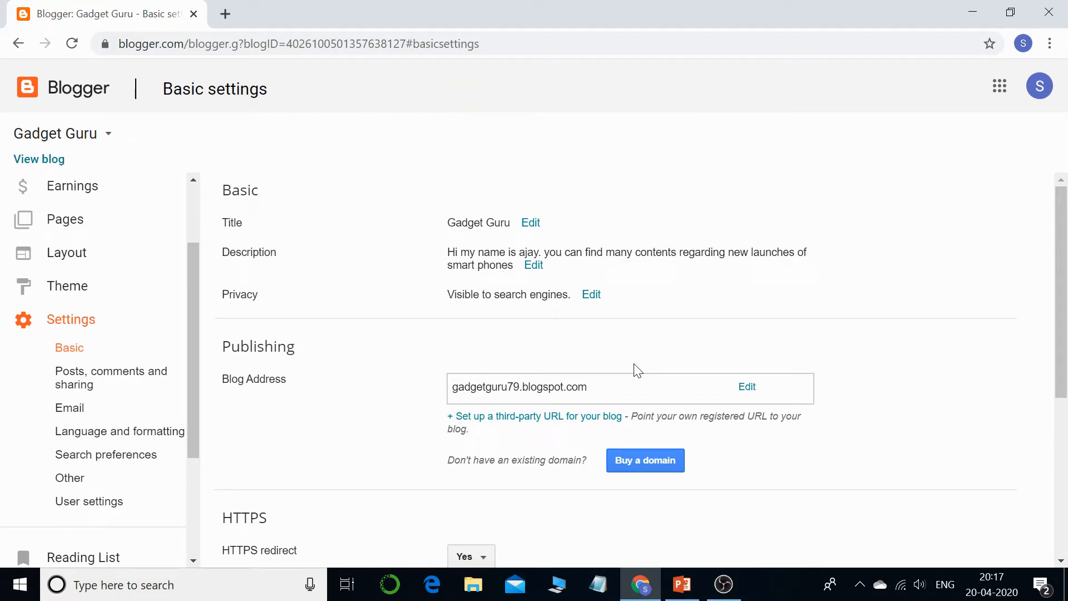
pyautogui.scroll(-2, 696, 457)
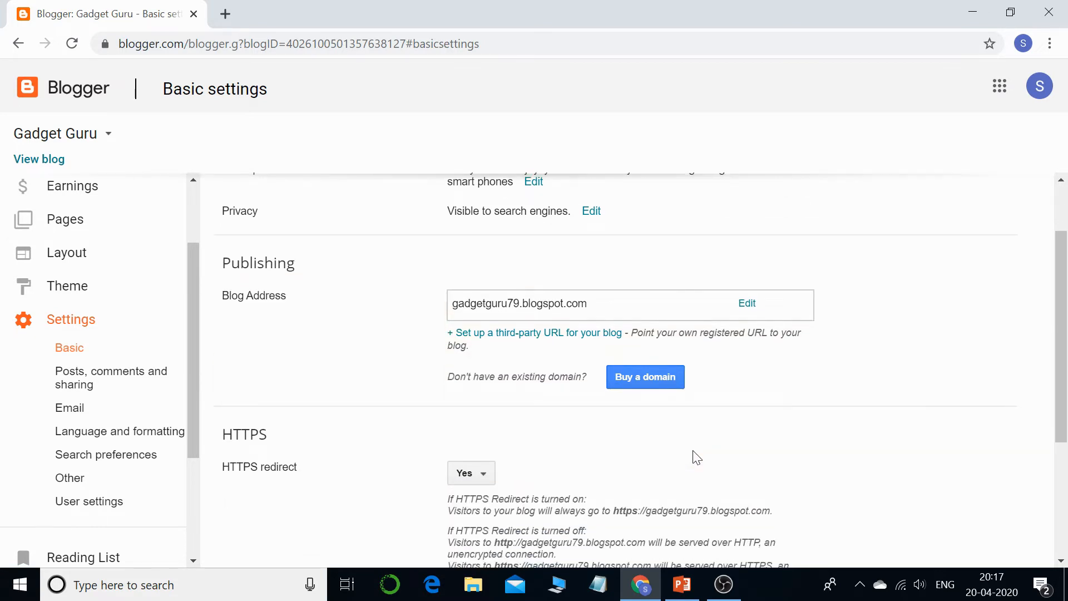
# - Look over the remaining basic settings and start a new post from the blog's list of posts
pyautogui.scroll(-4, 693, 453)
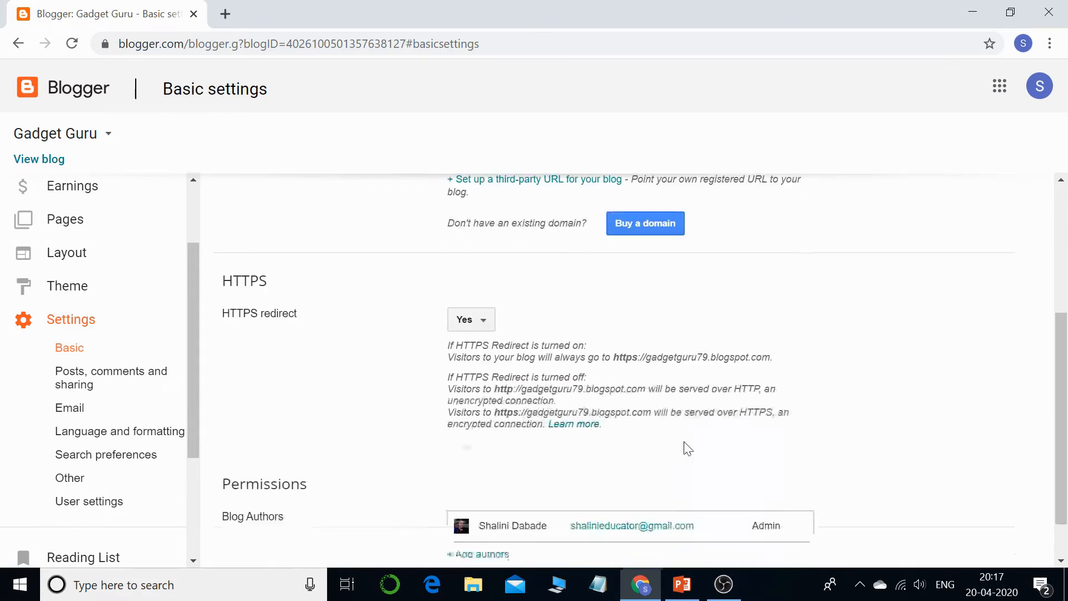
pyautogui.scroll(5, 560, 503)
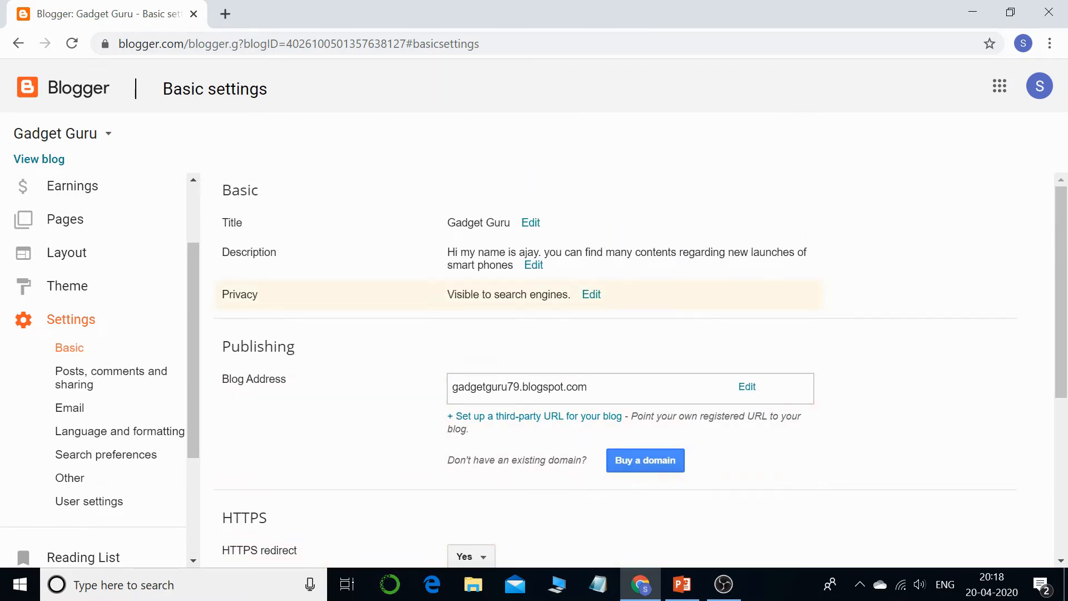
pyautogui.moveTo(189, 285); pyautogui.dragTo(195, 208)
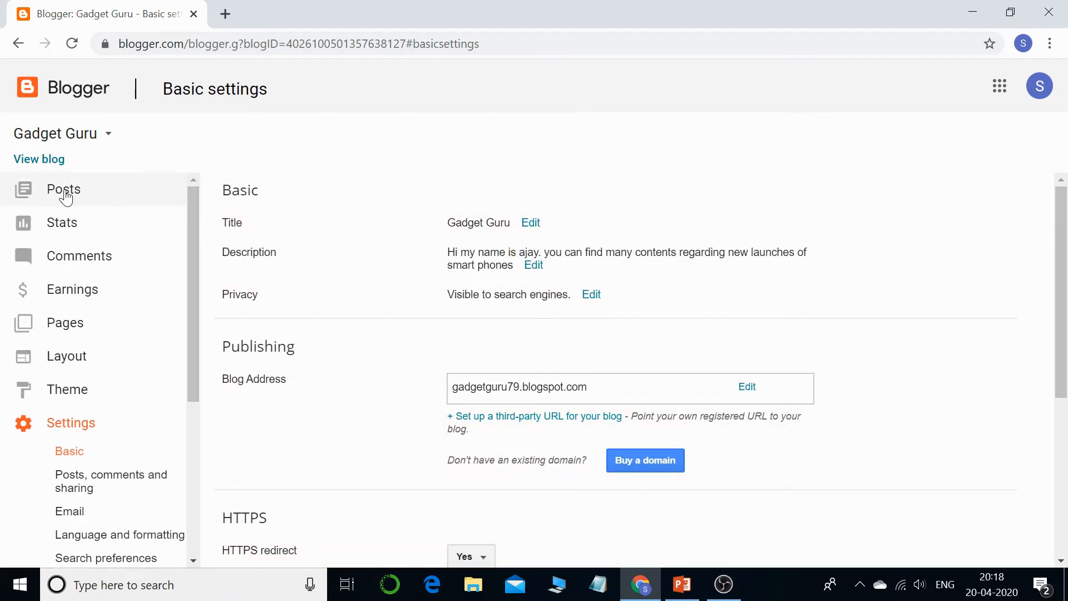
pyautogui.click(65, 195)
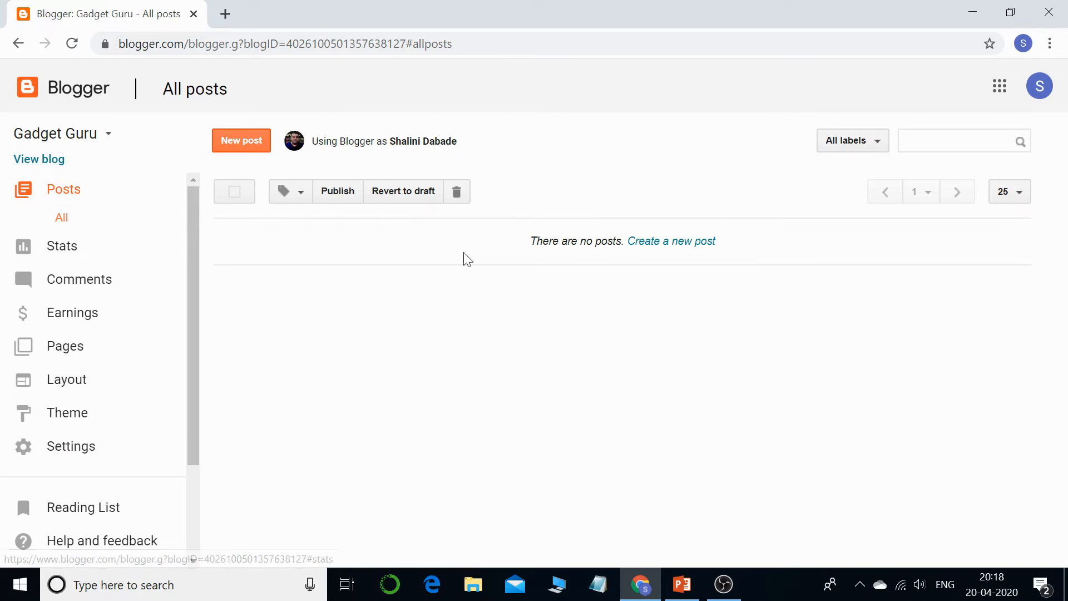
pyautogui.click(675, 243)
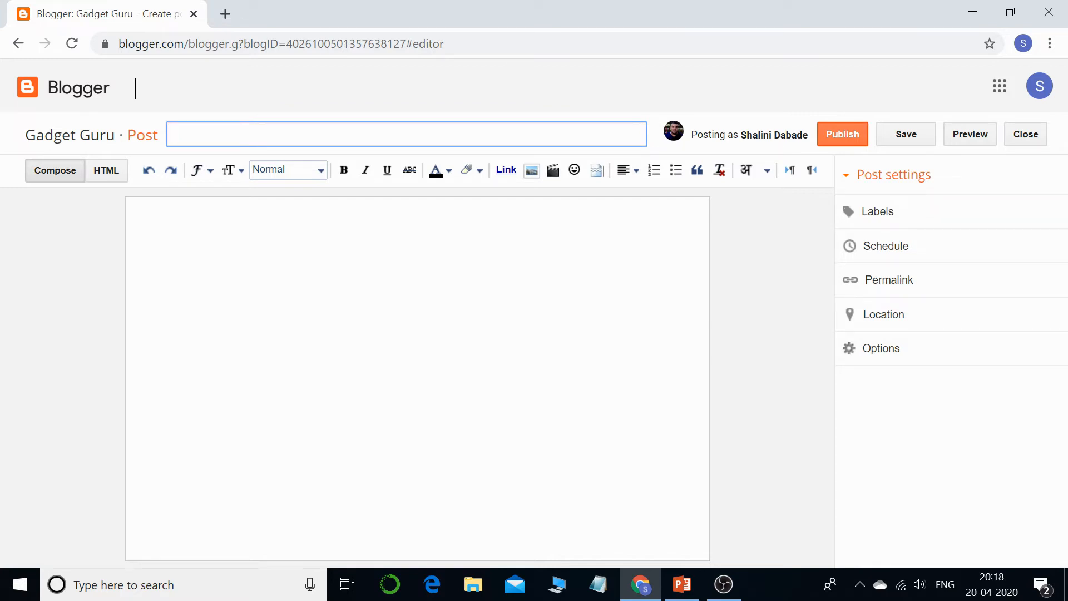
# - Title the post "xyz just launched a new smartphone" and write "just a new launch from xyz" as its body
pyautogui.write('My')
pyautogui.press('BackSpace')
pyautogui.press('BackSpace')
pyautogui.write('xyz just launched a new')
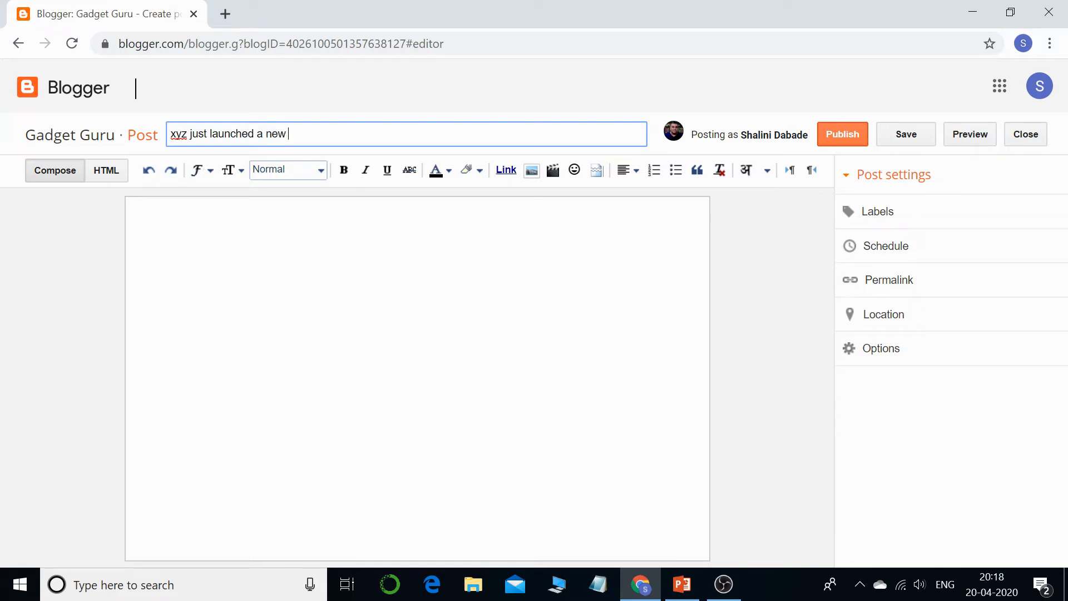
pyautogui.write(' smartphone')
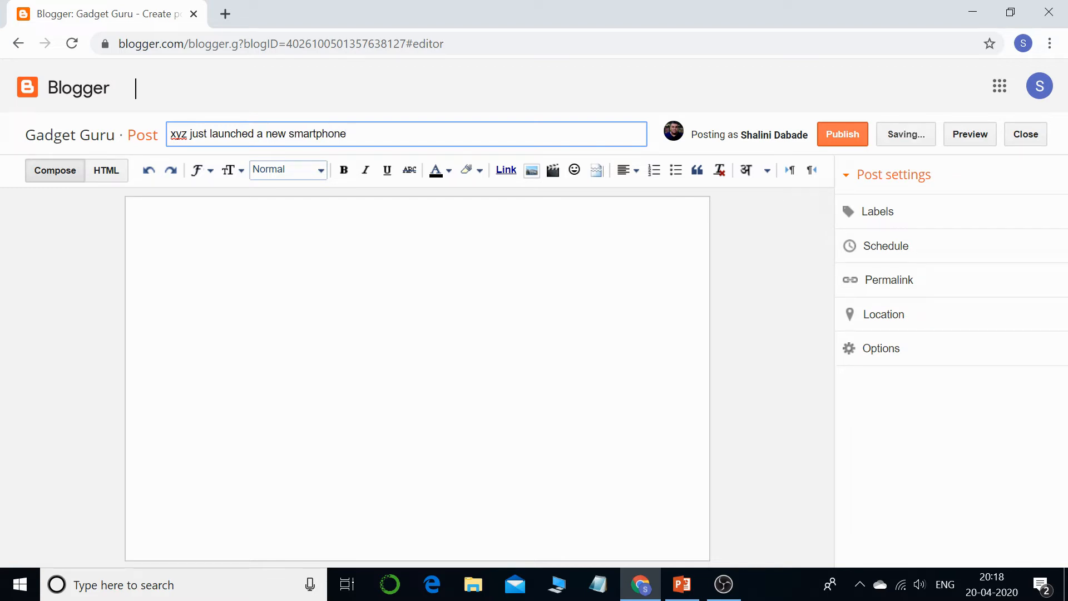
pyautogui.click(138, 210)
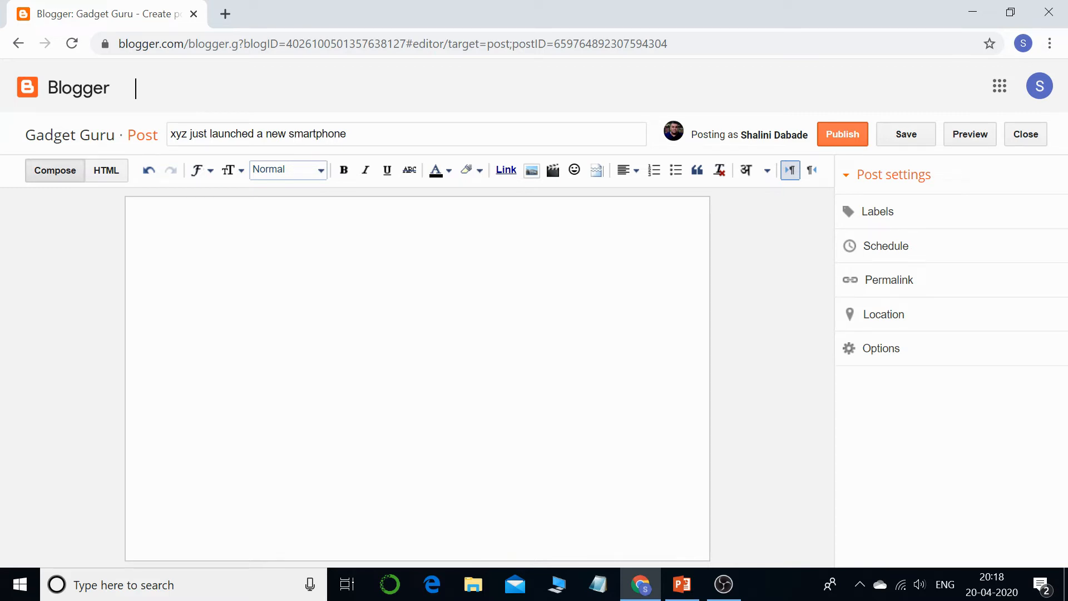
pyautogui.write('just a new launch from xyz')
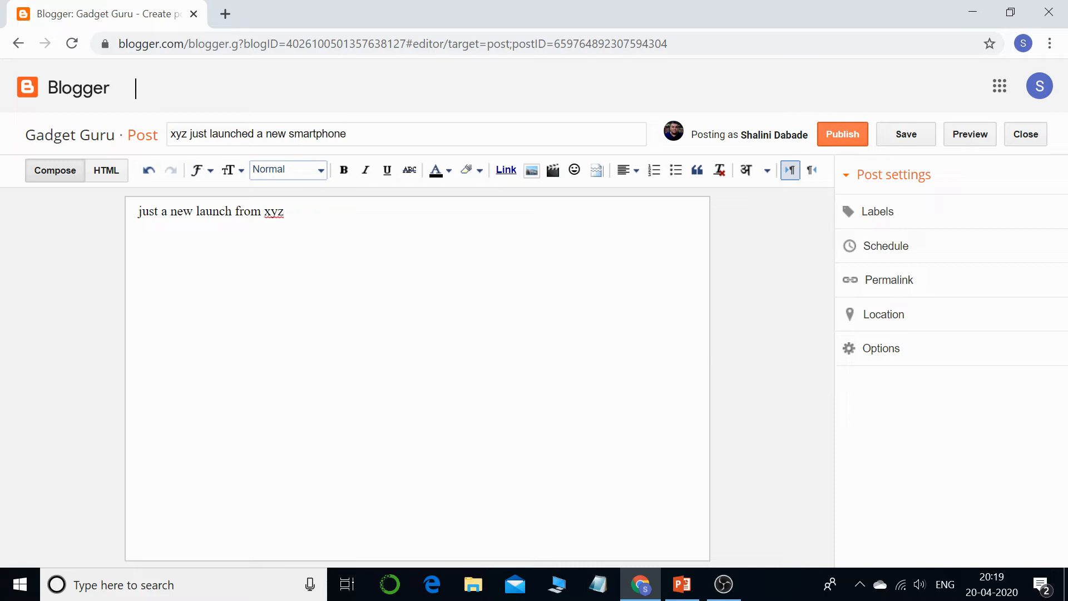
# - Begin an image upload for the post and look for a picture in Pictures and Downloads, showing Downloads as large icons
pyautogui.click(532, 171)
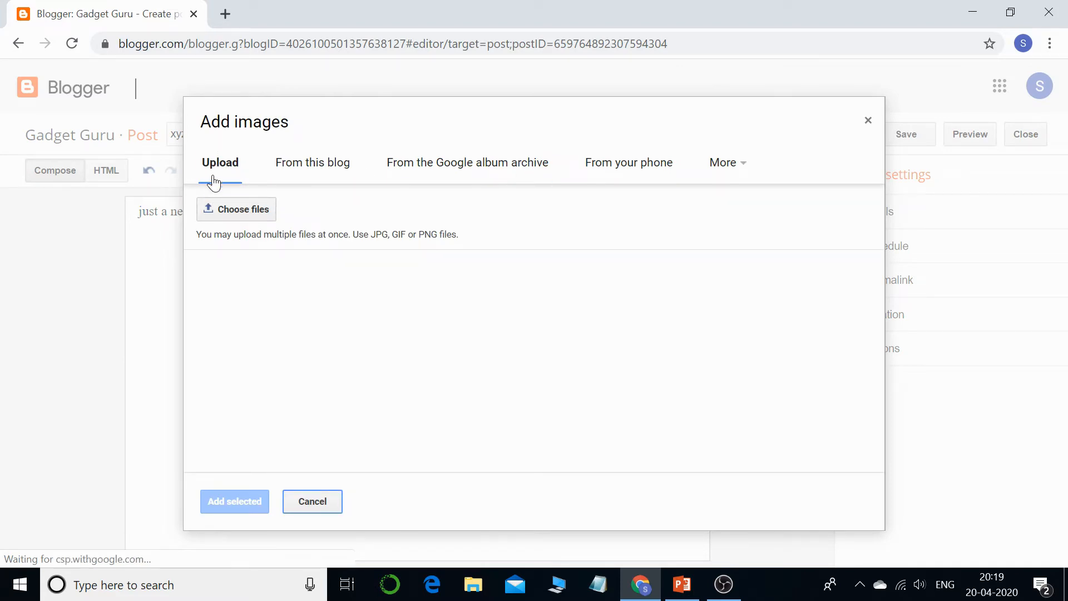
pyautogui.click(246, 217)
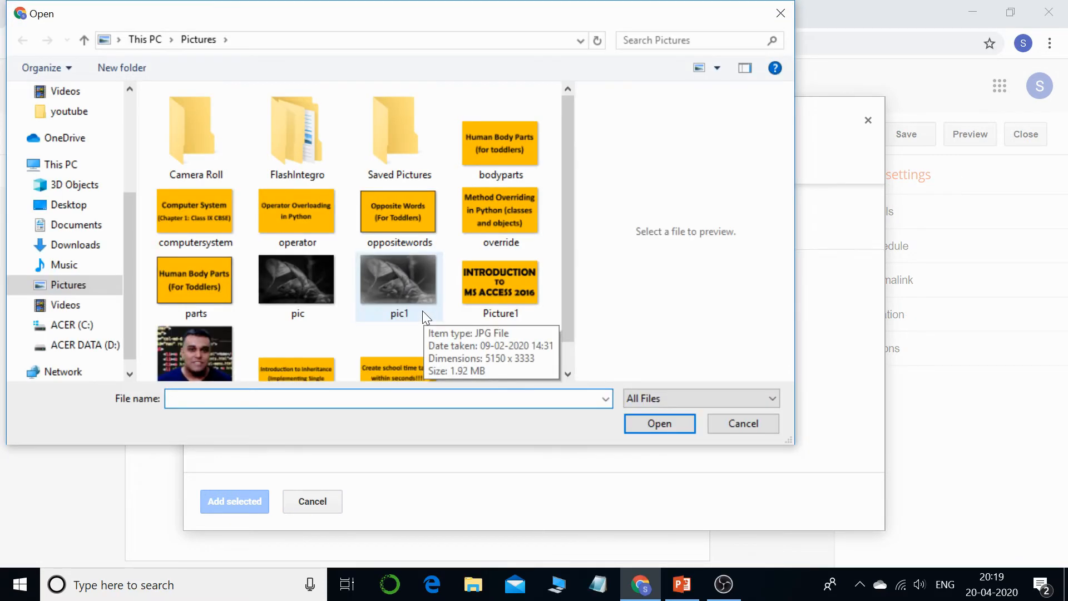
pyautogui.scroll(-1, 567, 257)
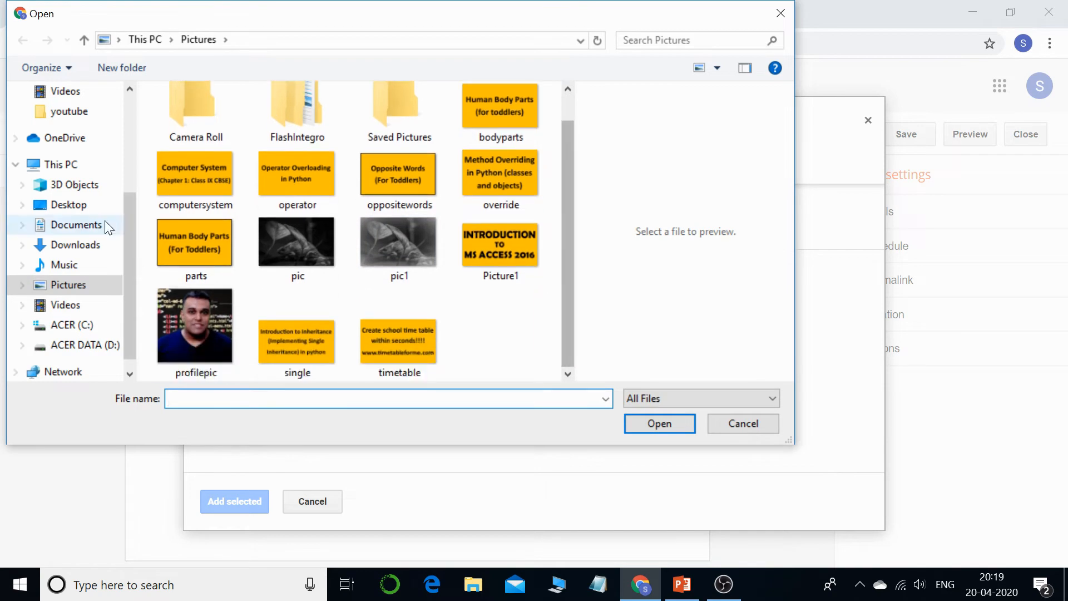
pyautogui.click(78, 245)
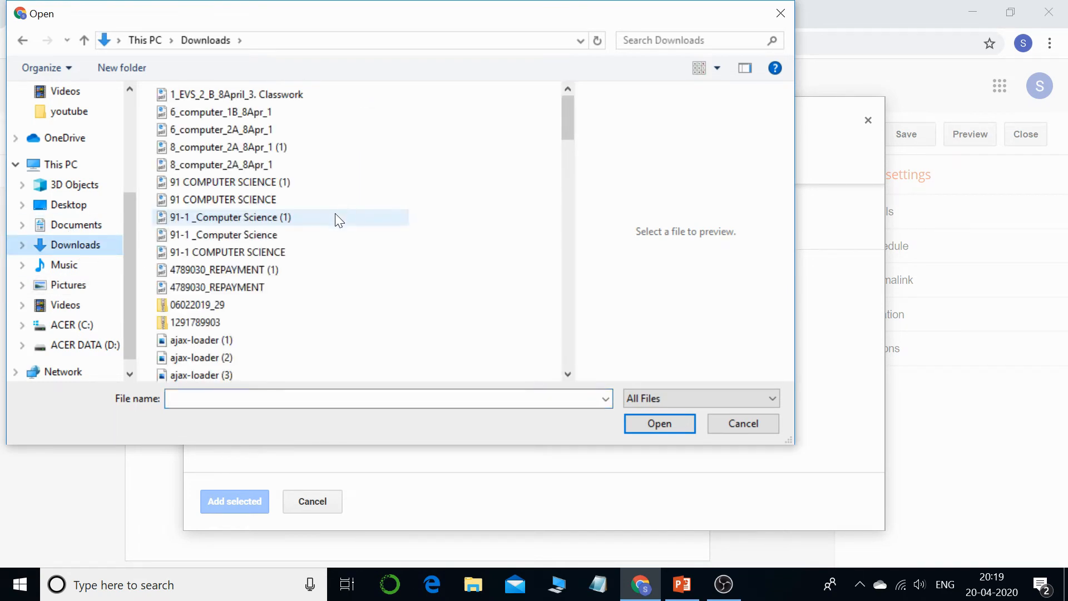
pyautogui.rightClick(473, 155)
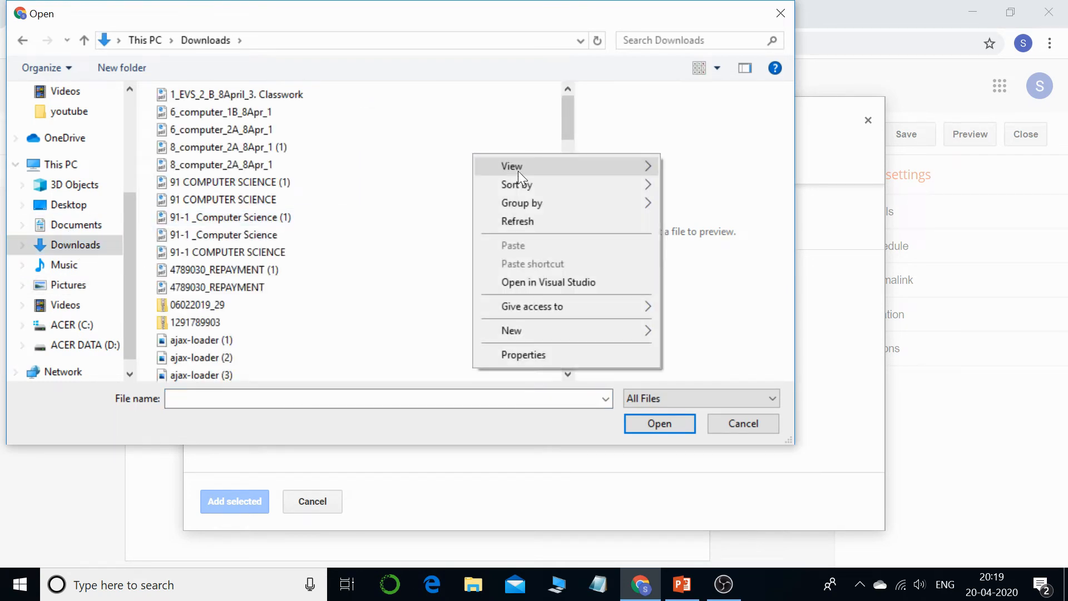
pyautogui.moveTo(572, 168)
pyautogui.click(729, 187)
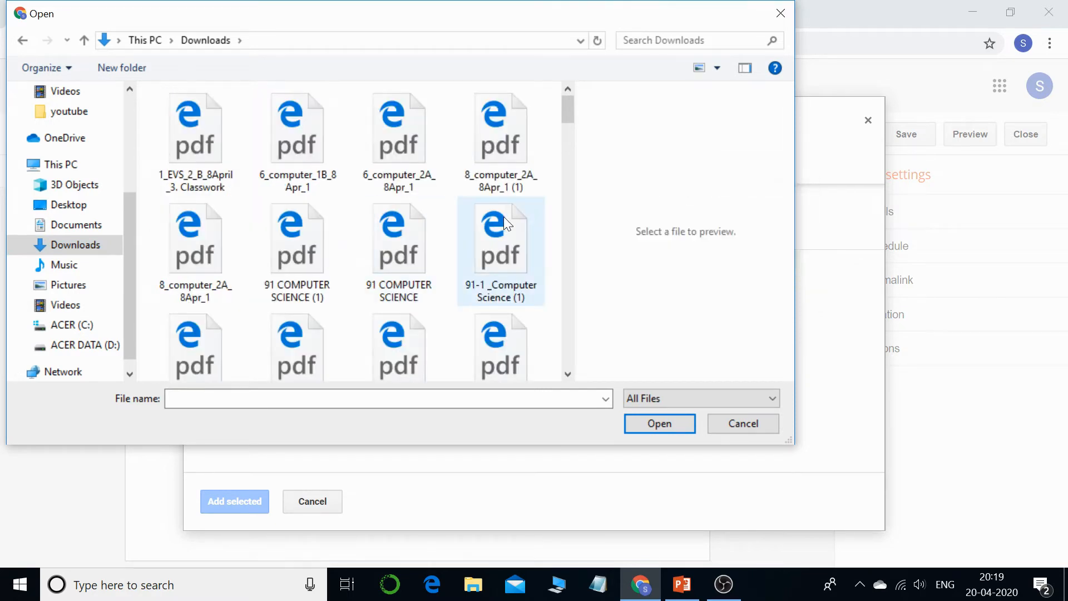
pyautogui.moveTo(568, 120); pyautogui.dragTo(562, 372)
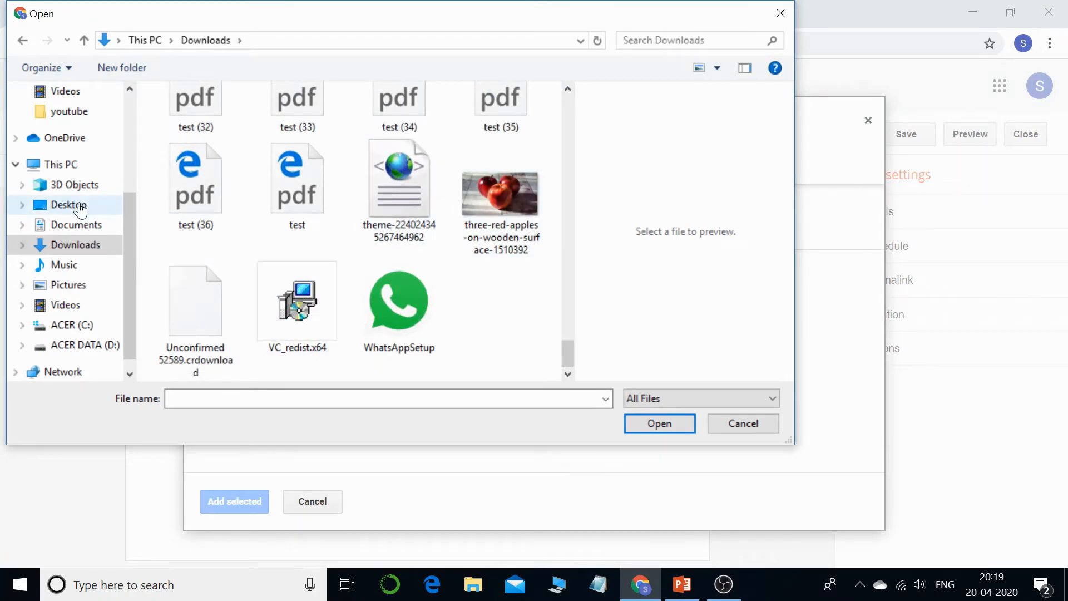
# - Check the Pictures and Downloads folders again for a suitable picture
pyautogui.click(75, 287)
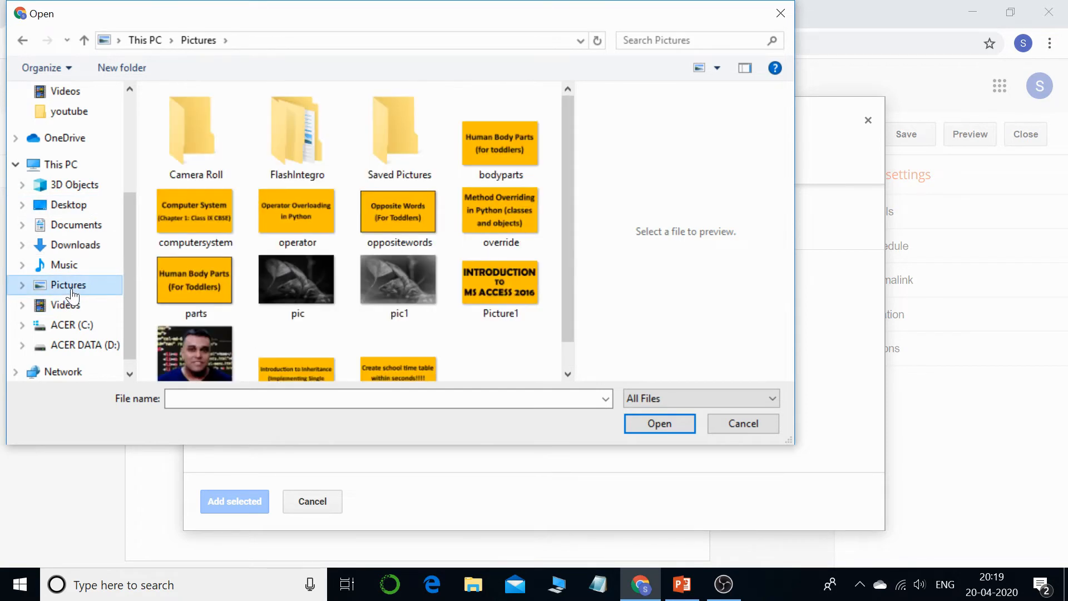
pyautogui.scroll(-1, 567, 233)
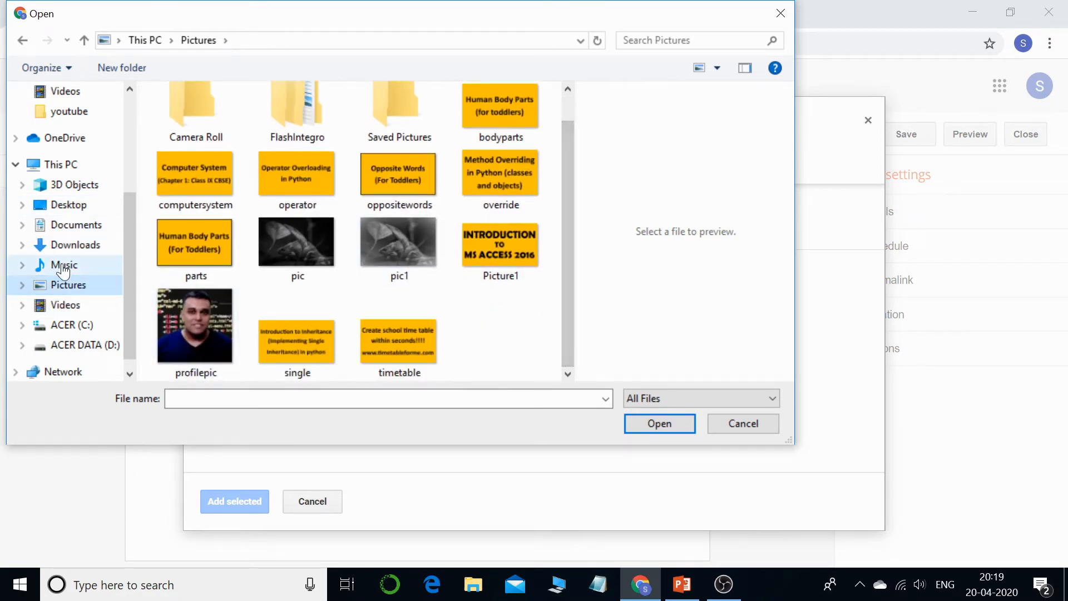
pyautogui.scroll(3, 83, 194)
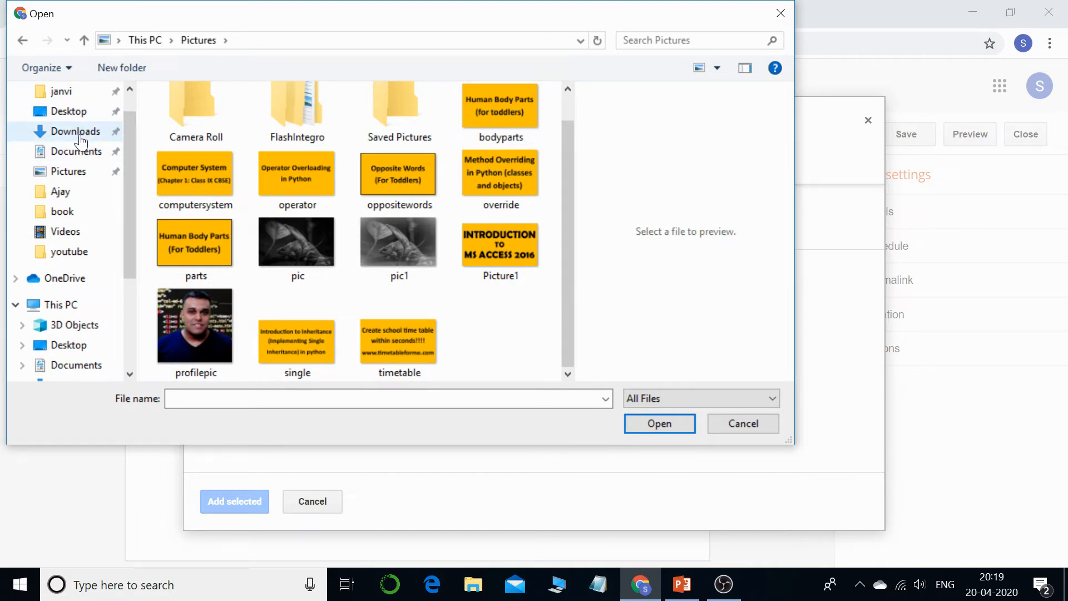
pyautogui.scroll(1, 81, 143)
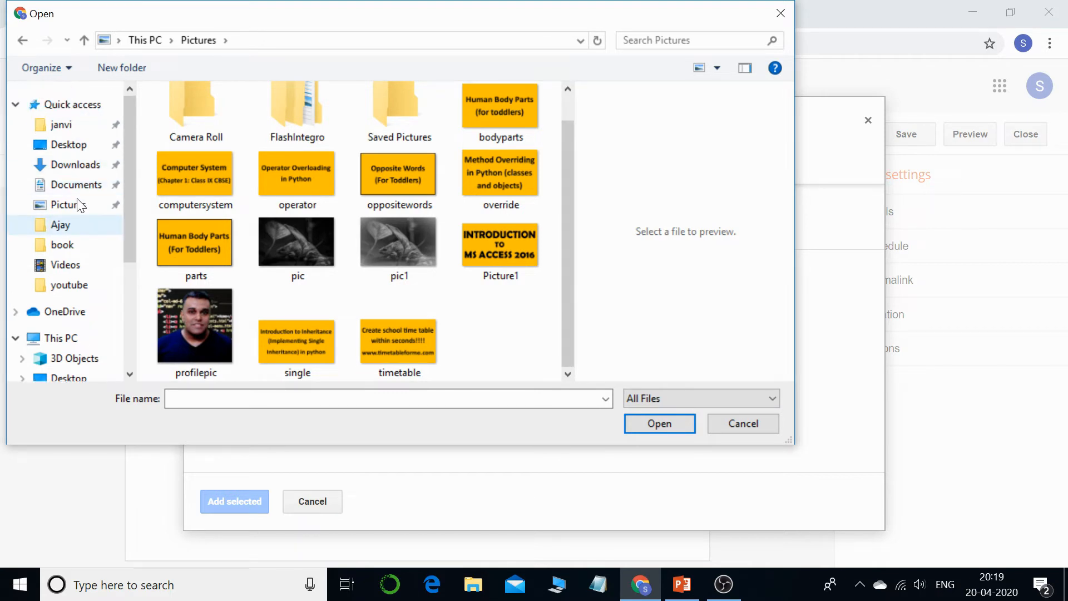
pyautogui.click(82, 167)
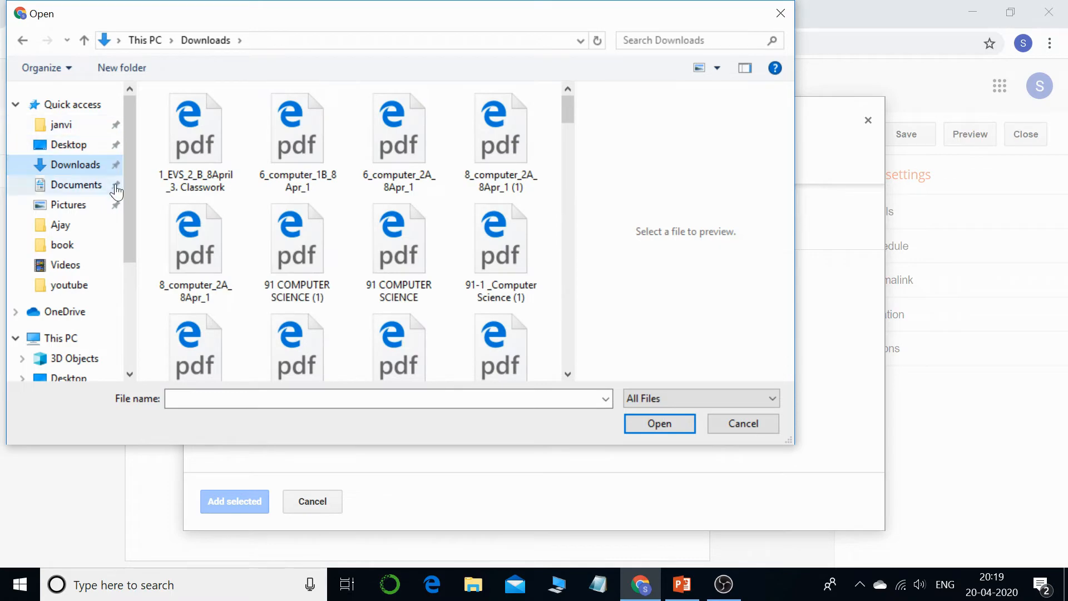
pyautogui.scroll(-1, 72, 295)
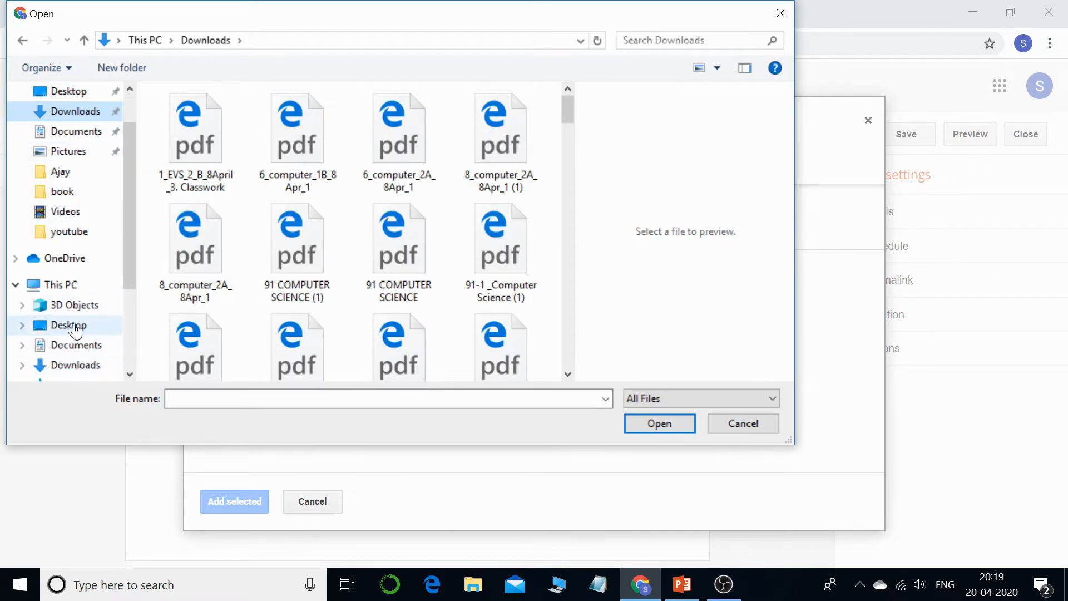
# - Show the Desktop folder as large icons and try to upload the apple-coffee-computer-desk-356056 picture to the post
pyautogui.click(75, 328)
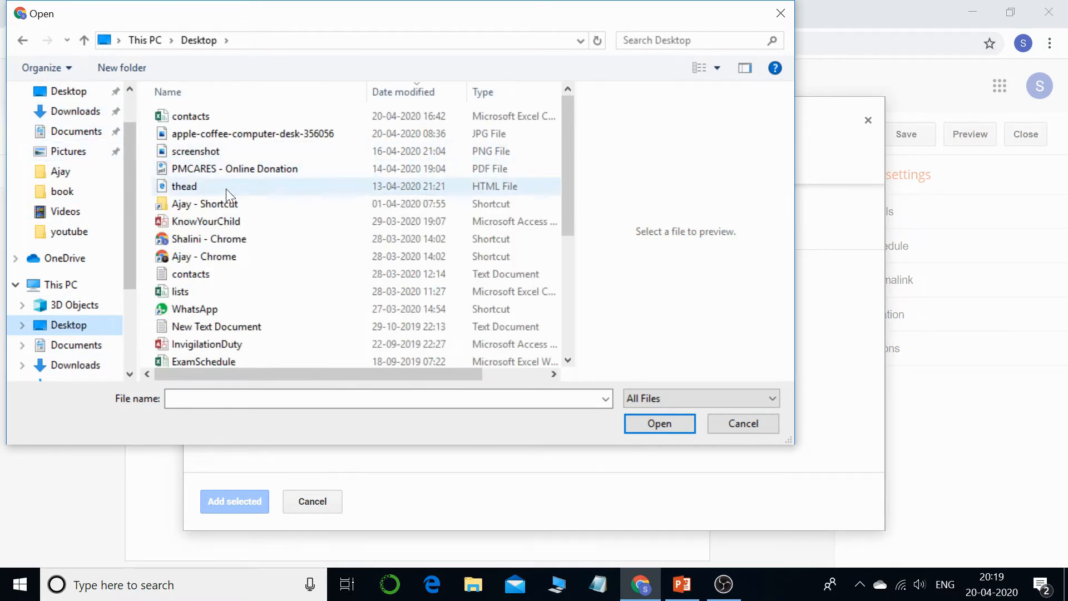
pyautogui.scroll(-4, 224, 225)
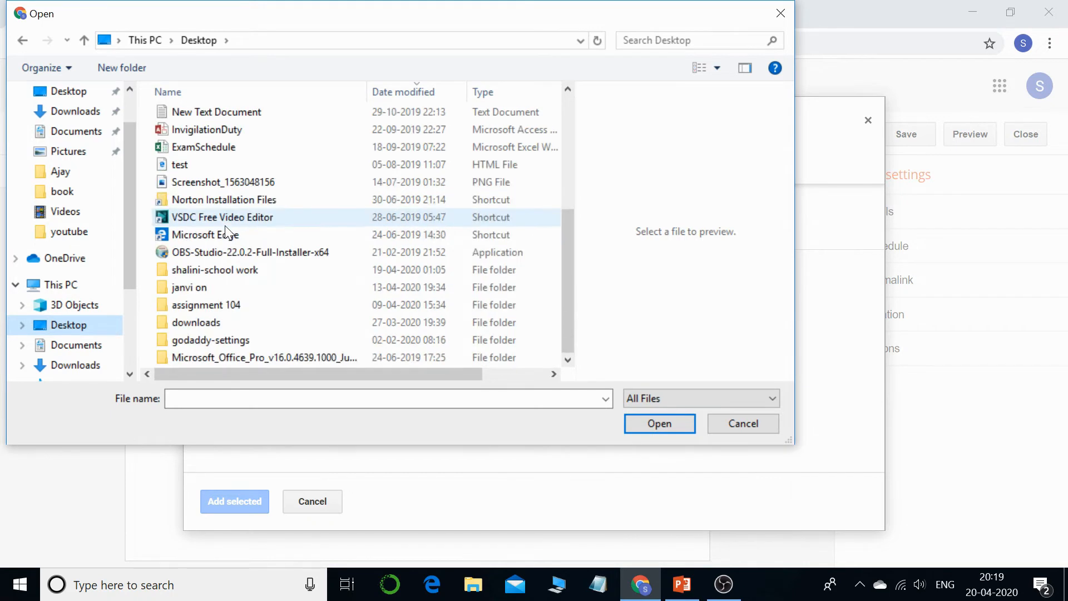
pyautogui.rightClick(318, 143)
pyautogui.moveTo(350, 154)
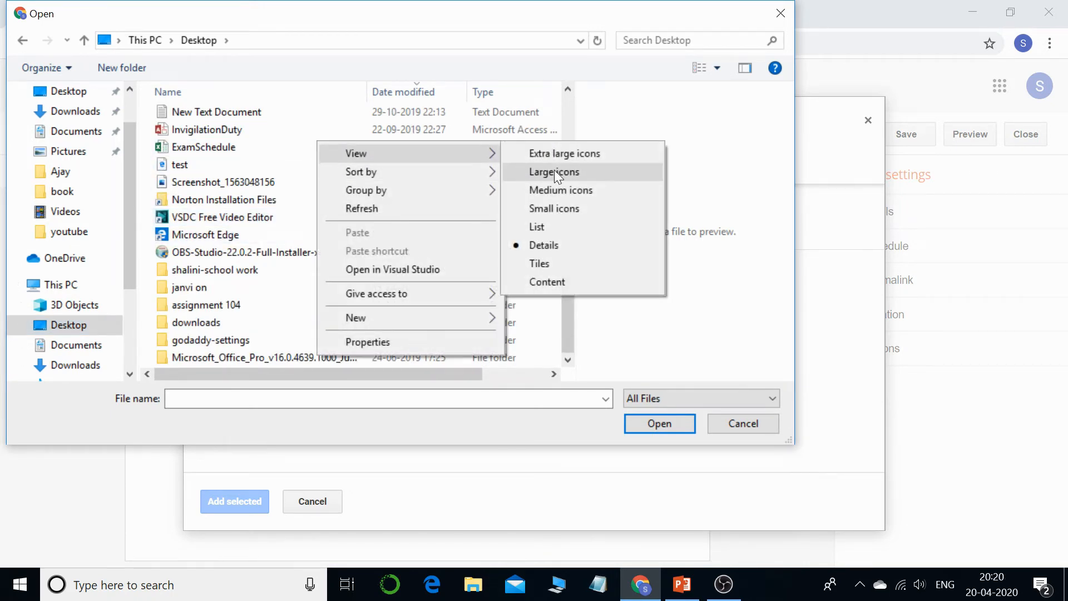
pyautogui.click(563, 168)
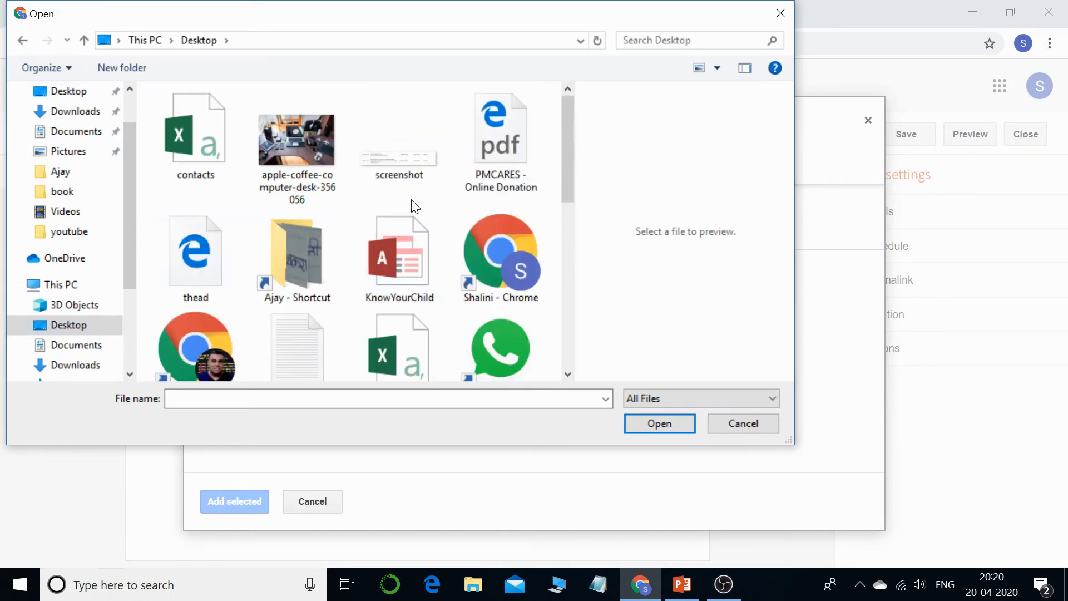
pyautogui.scroll(-8, 411, 199)
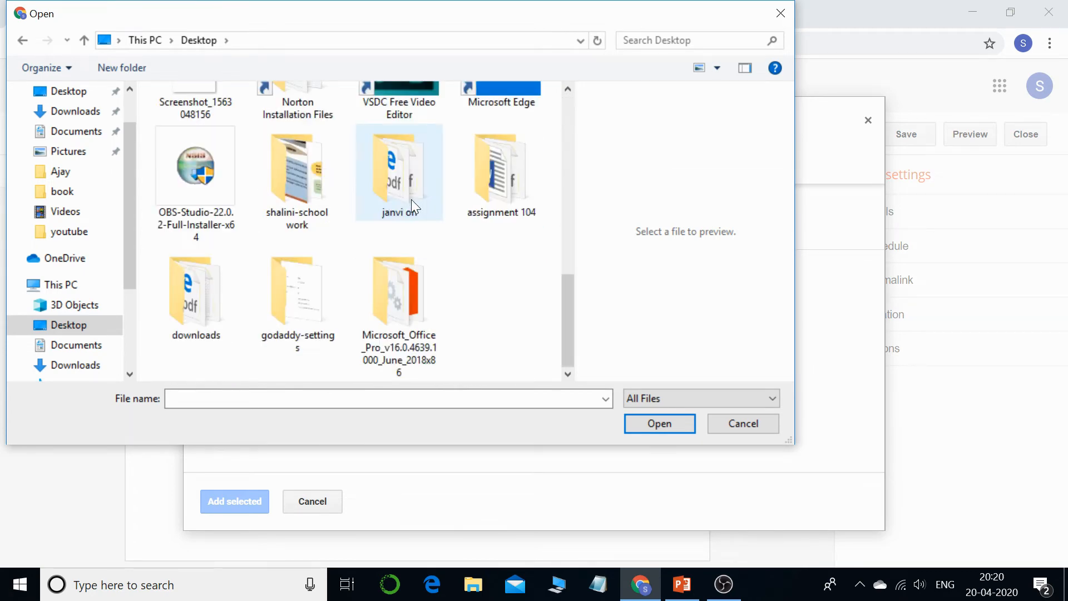
pyautogui.scroll(10, 412, 199)
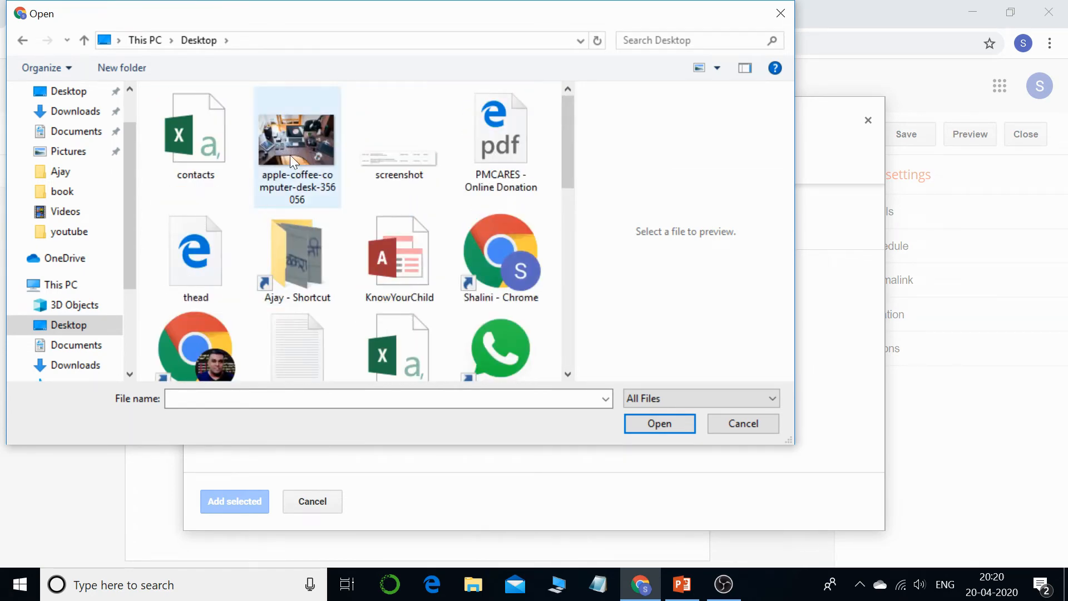
pyautogui.doubleClick(296, 137)
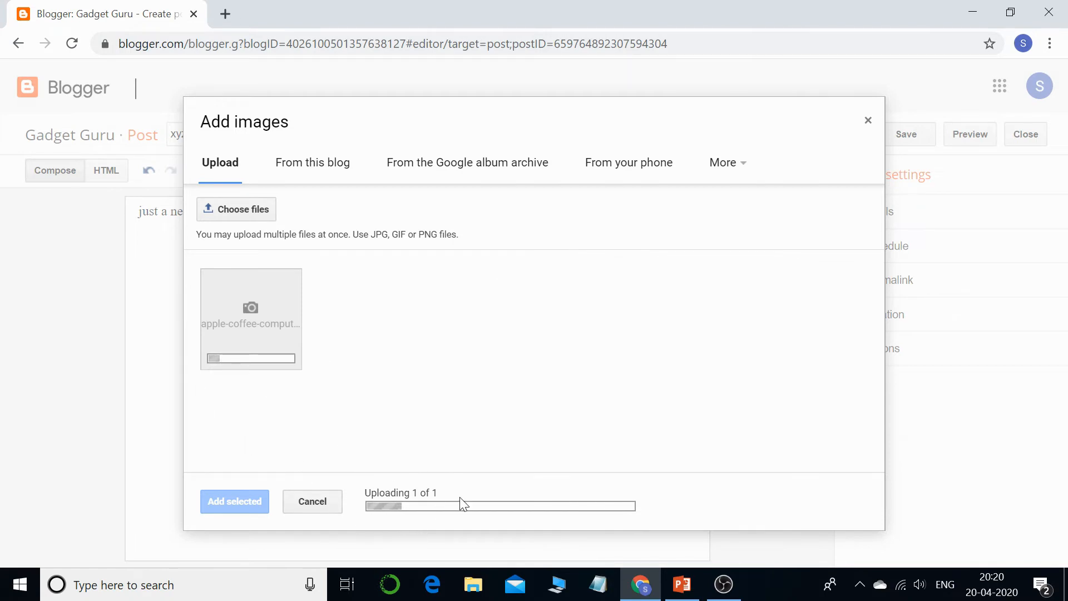
pyautogui.click(319, 500)
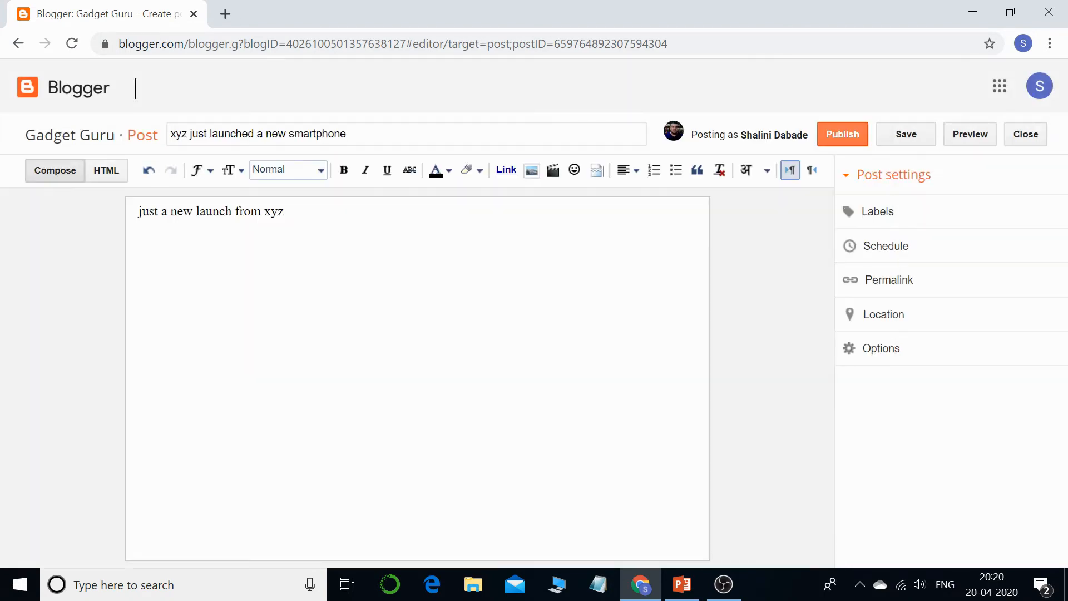
pyautogui.click(536, 172)
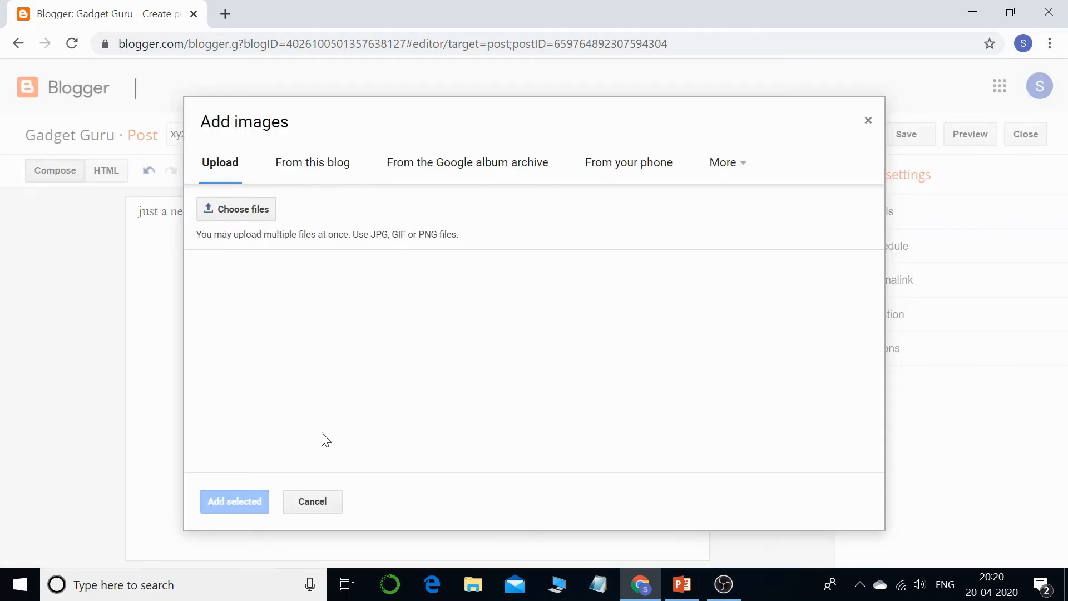
pyautogui.click(331, 499)
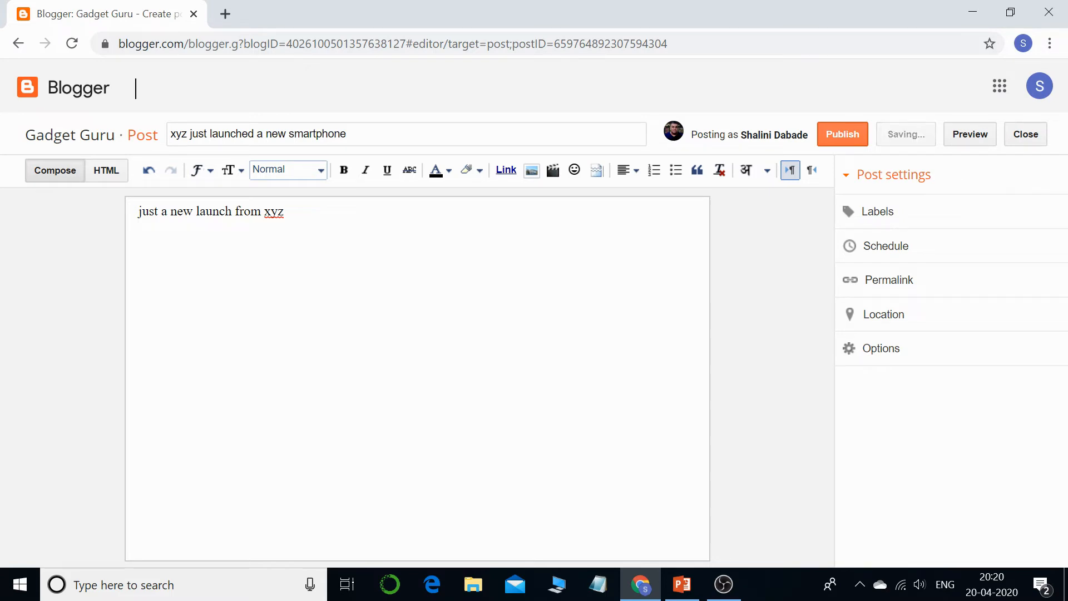
# - Insert the "Stages of growth in living beings" video from the account's own YouTube videos into the post
pyautogui.click(552, 170)
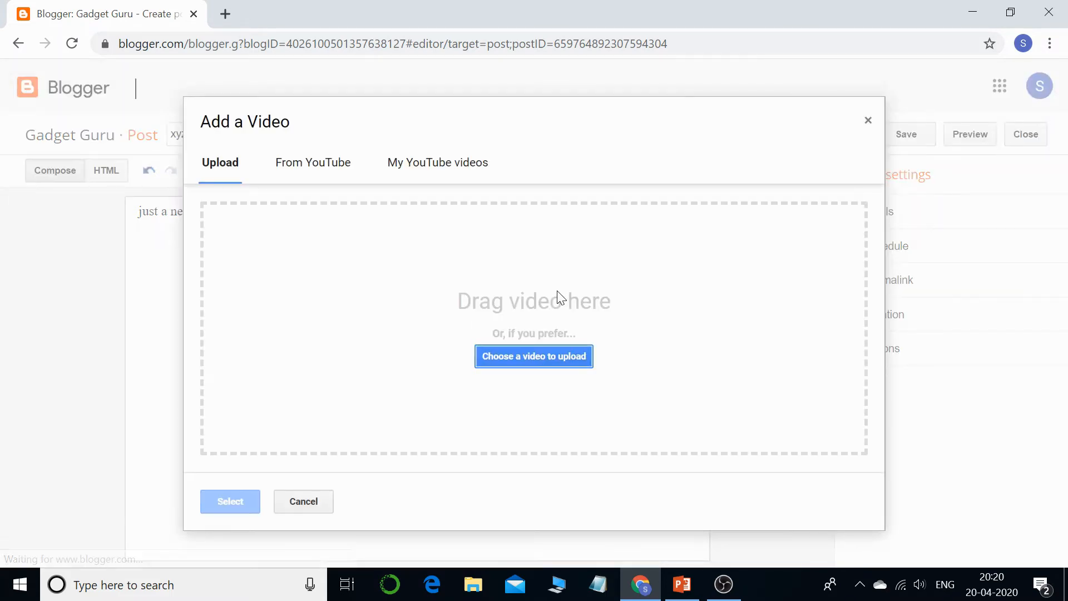
pyautogui.click(409, 167)
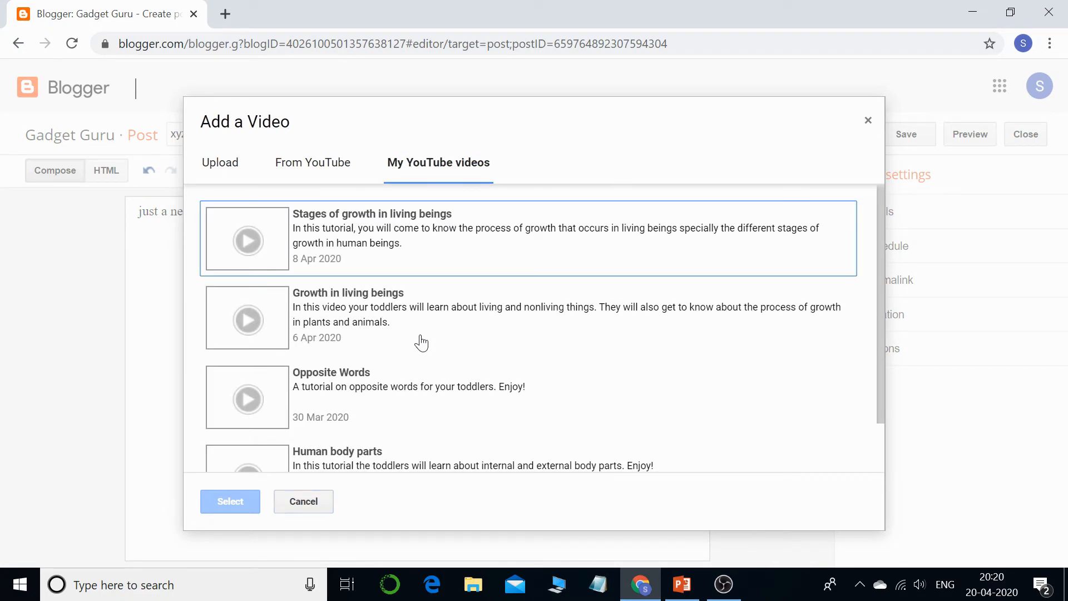
pyautogui.scroll(-1, 421, 343)
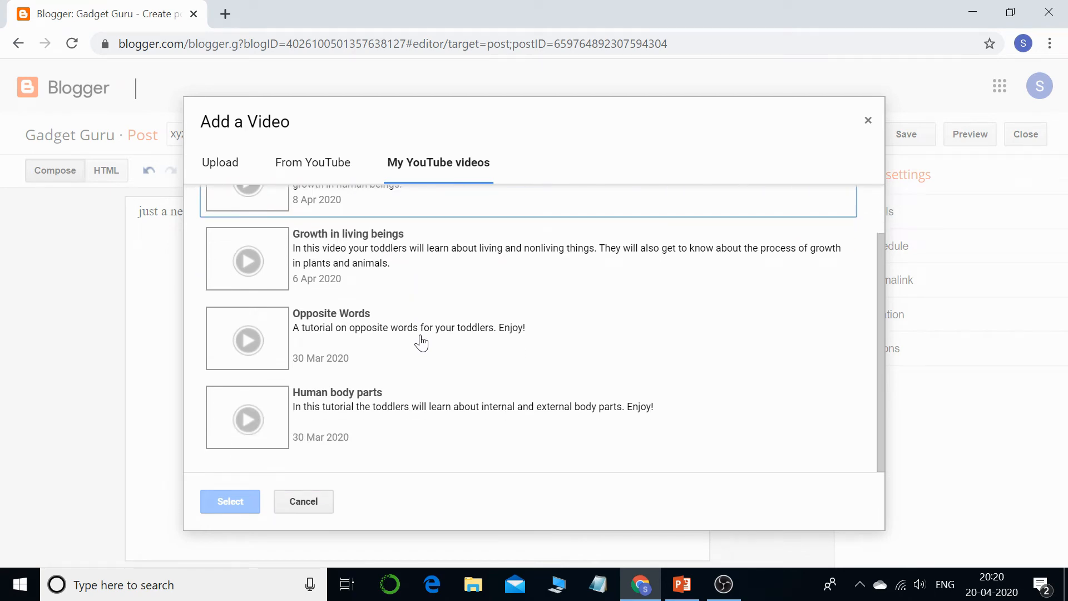
pyautogui.scroll(1, 421, 343)
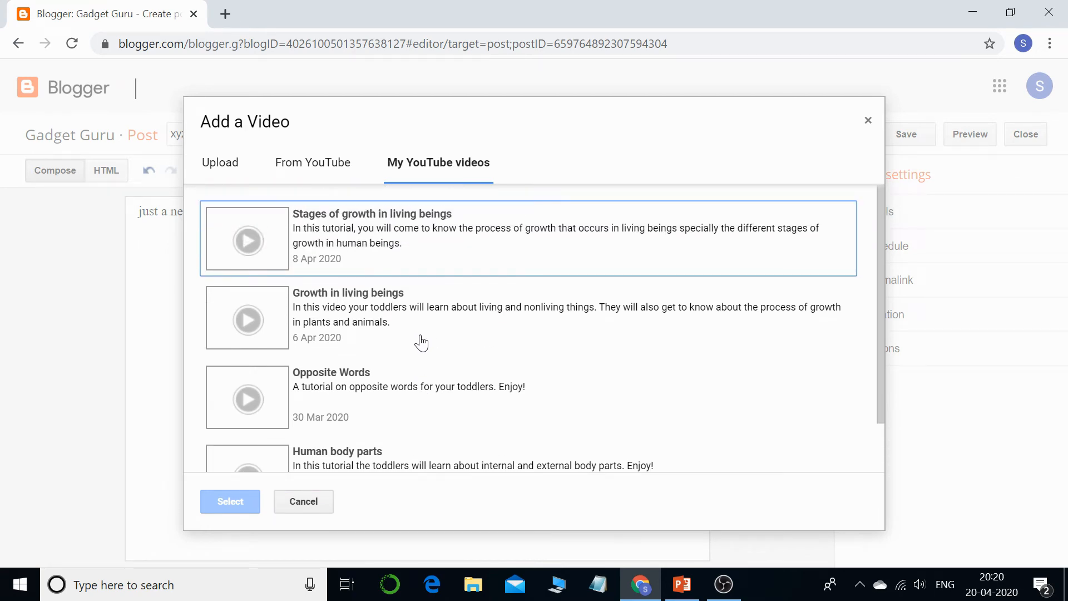
pyautogui.doubleClick(243, 250)
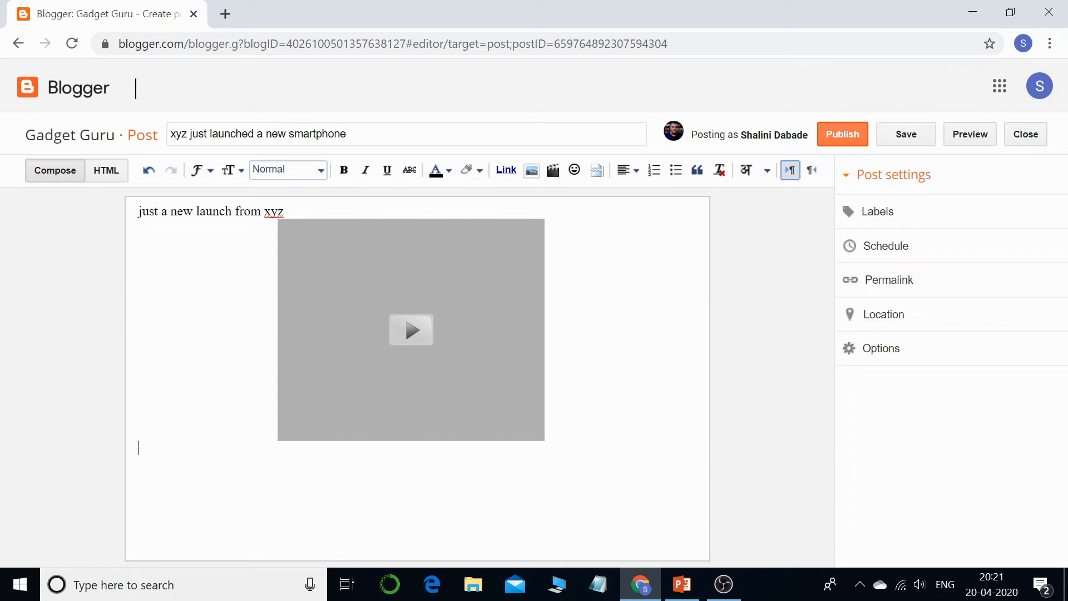
# - Remove the inserted YouTube video from the post body
pyautogui.click(491, 393)
pyautogui.click(485, 470)
pyautogui.click(440, 378)
pyautogui.click(599, 343)
pyautogui.press('BackSpace')
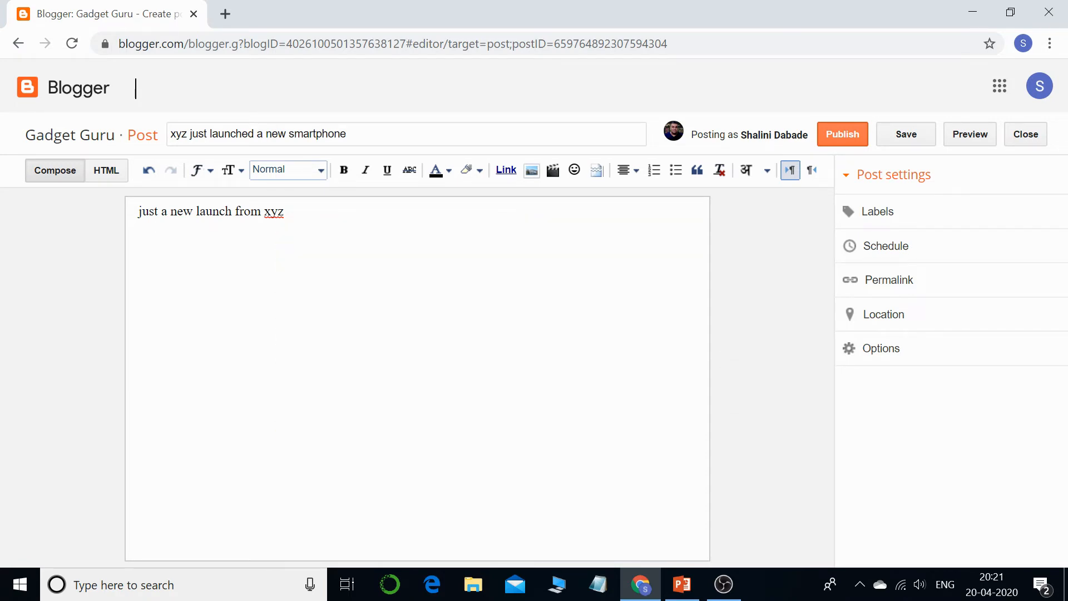
# - Clear the body text "just a new launch from xyz" and set the post's transliteration language to Hindi (हिन्दी)
pyautogui.moveTo(284, 212); pyautogui.dragTo(112, 217)
pyautogui.press('BackSpace')
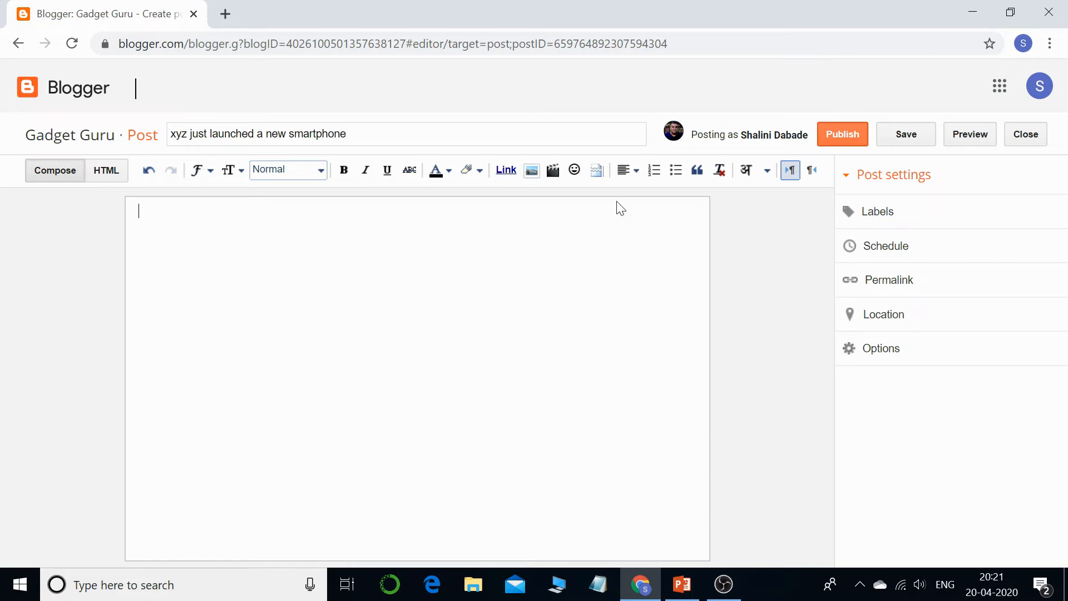
pyautogui.click(766, 170)
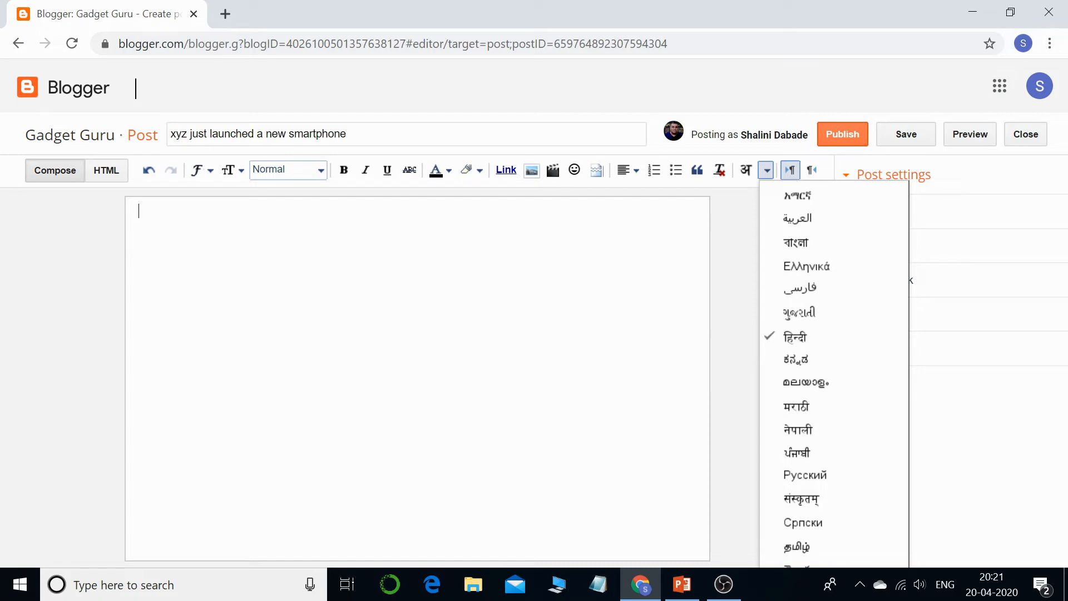
pyautogui.click(834, 337)
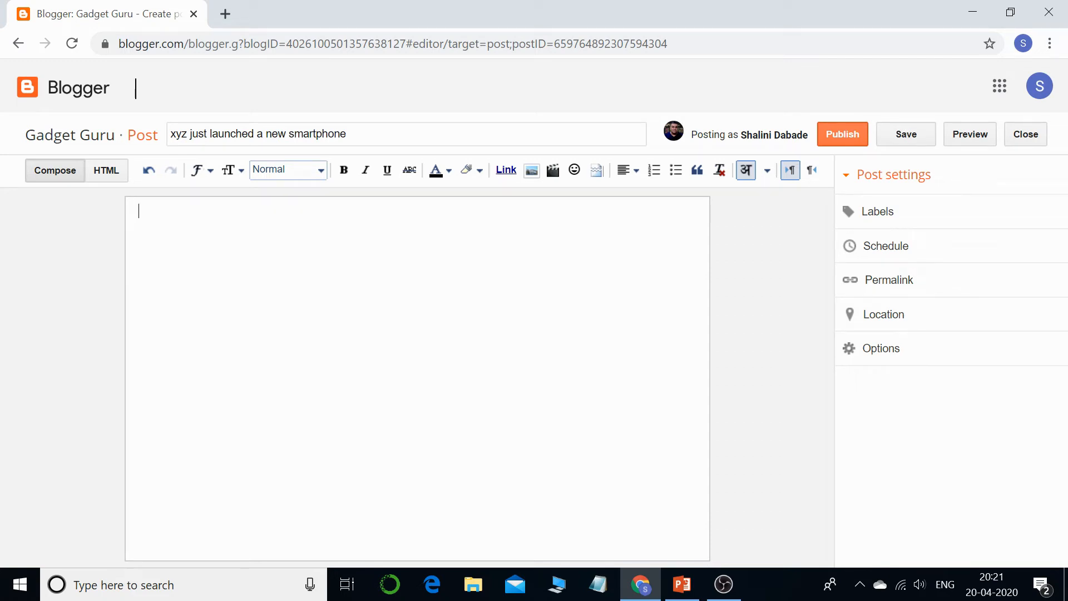
# - Write a Hindi introduction in the post body by transliteration: "मेरा नाम", the author's first name, and "है"
pyautogui.write('mera')
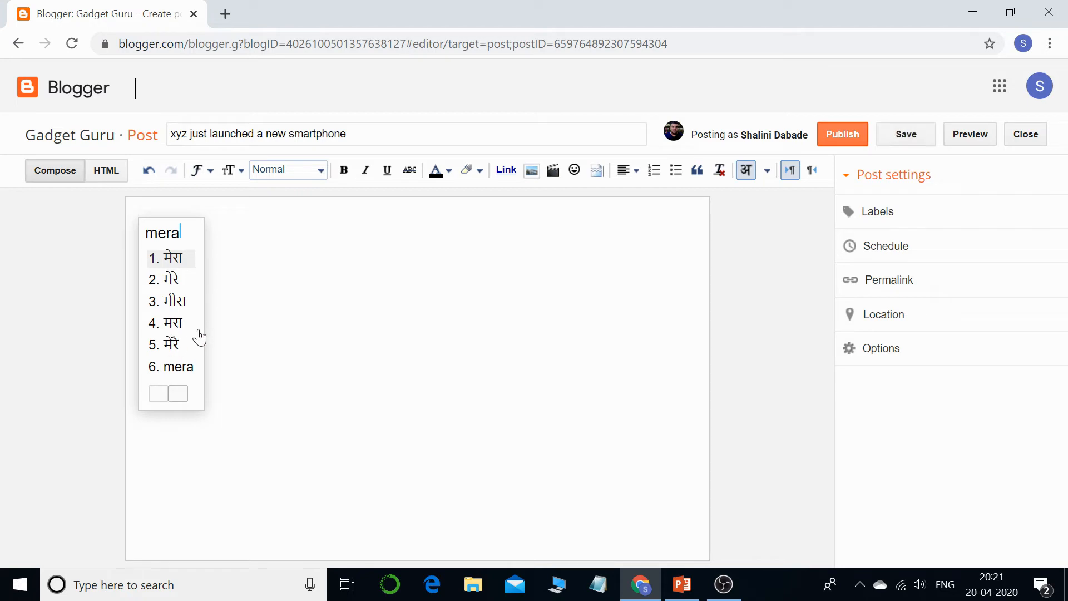
pyautogui.click(175, 260)
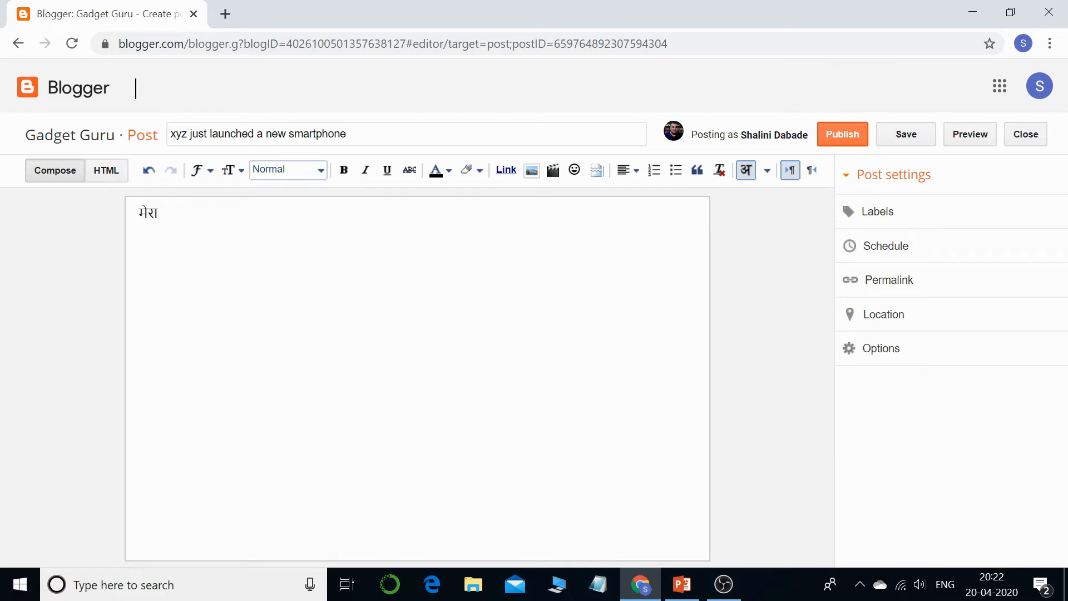
pyautogui.write('naa')
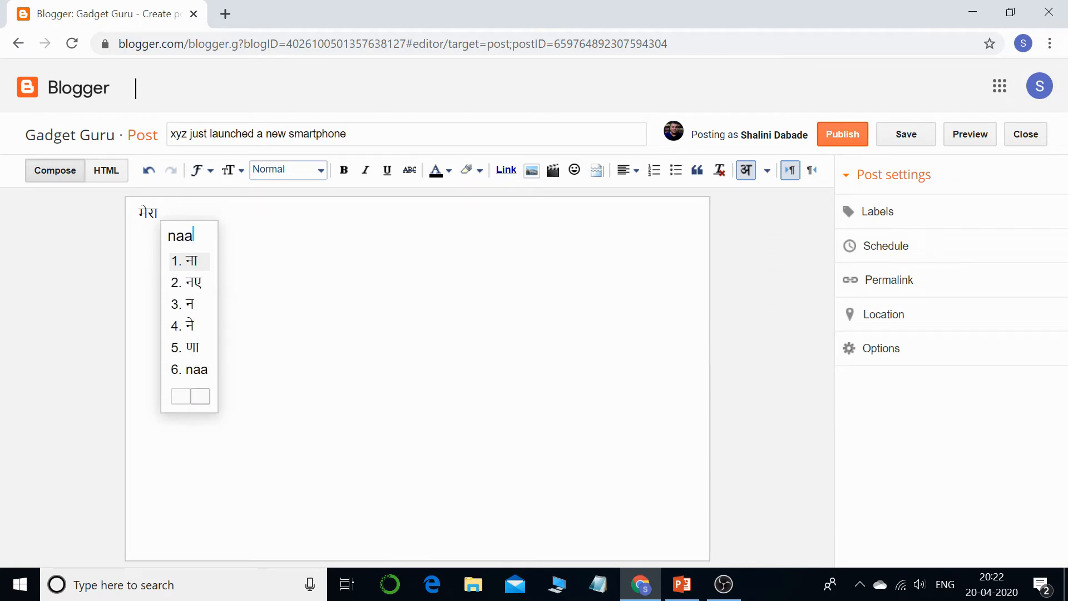
pyautogui.write('m')
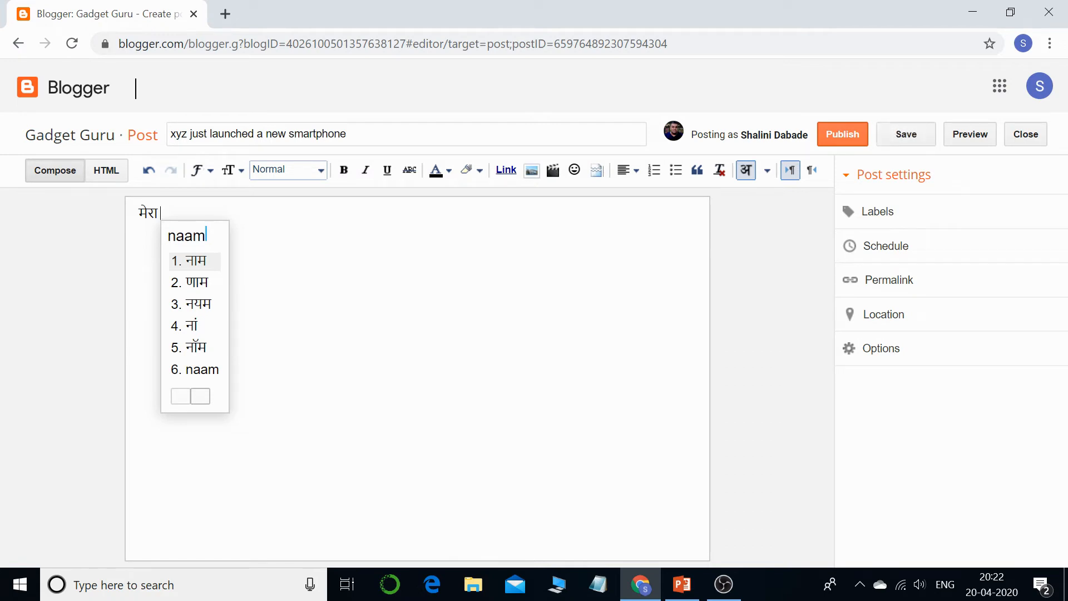
pyautogui.click(194, 262)
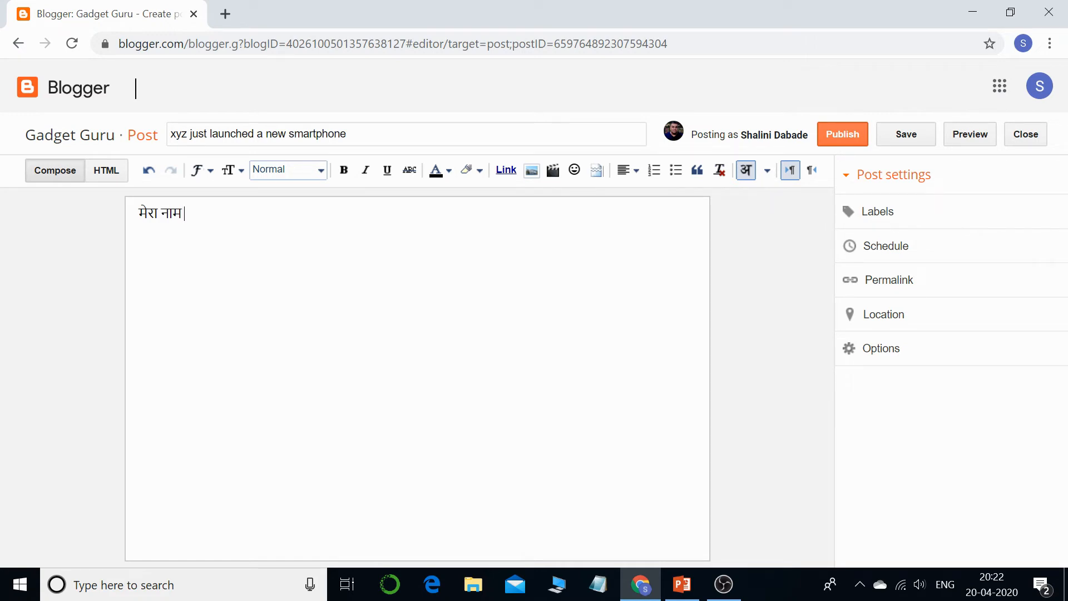
pyautogui.write('ajay')
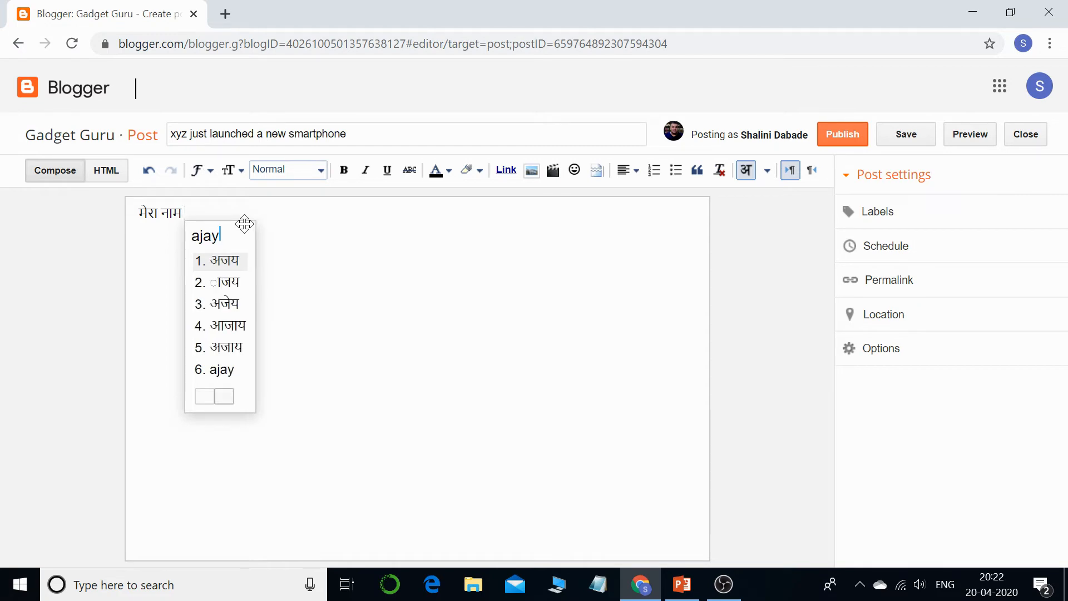
pyautogui.press('space')
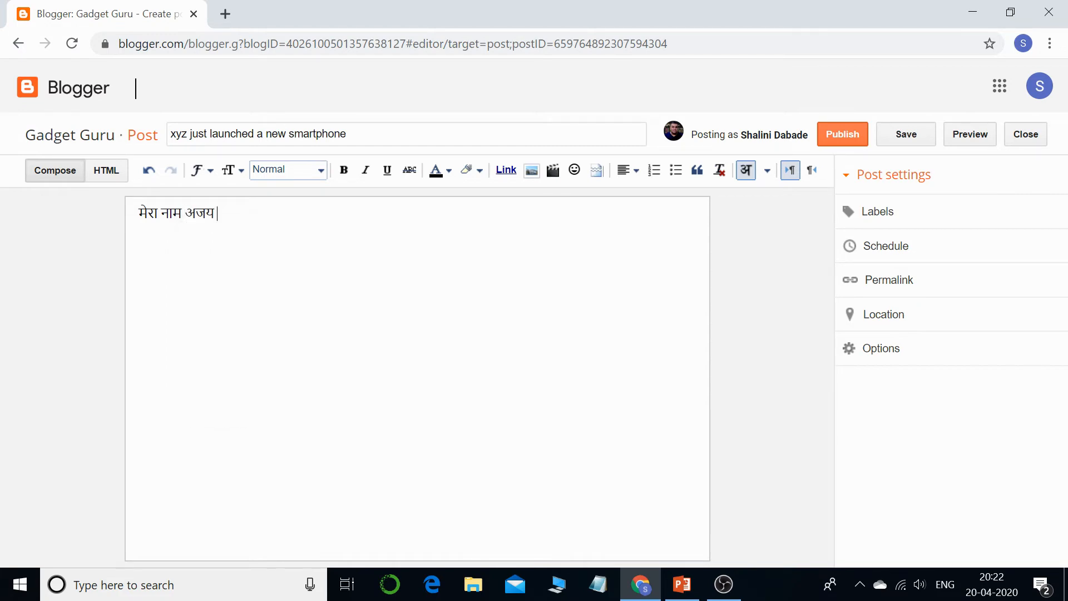
pyautogui.write('hai')
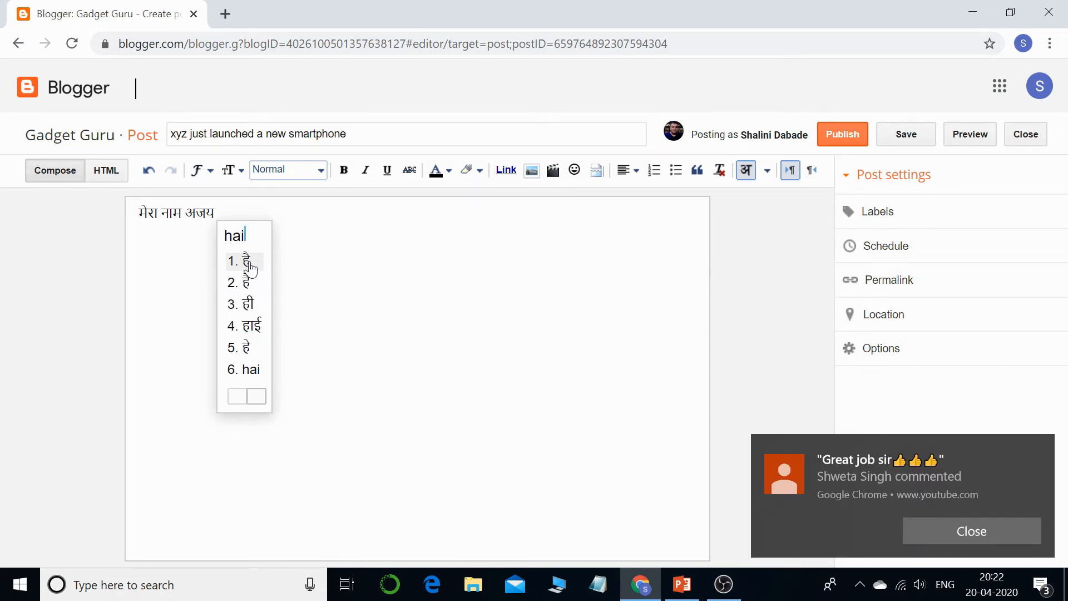
pyautogui.click(250, 269)
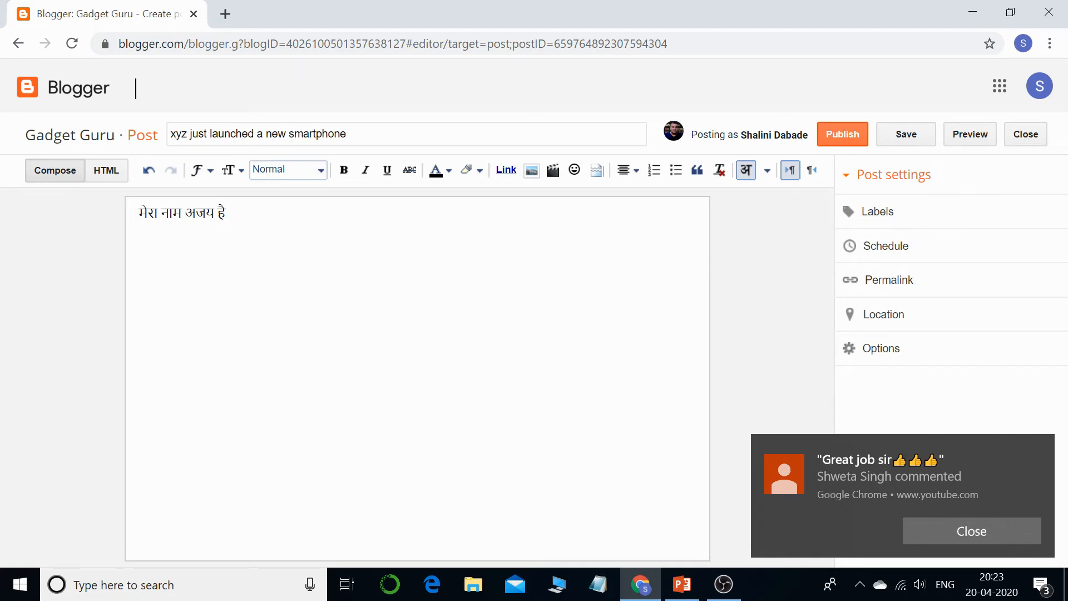
# - Upload the bodyparts picture from the Pictures folder and add it to the post, dismissing the desktop notification
pyautogui.click(531, 171)
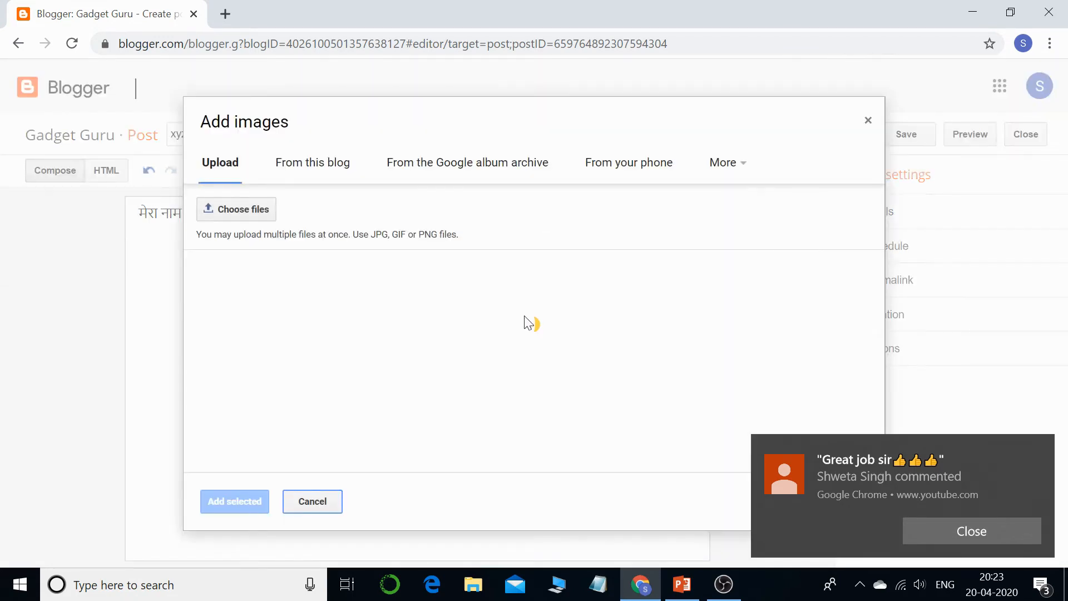
pyautogui.click(245, 215)
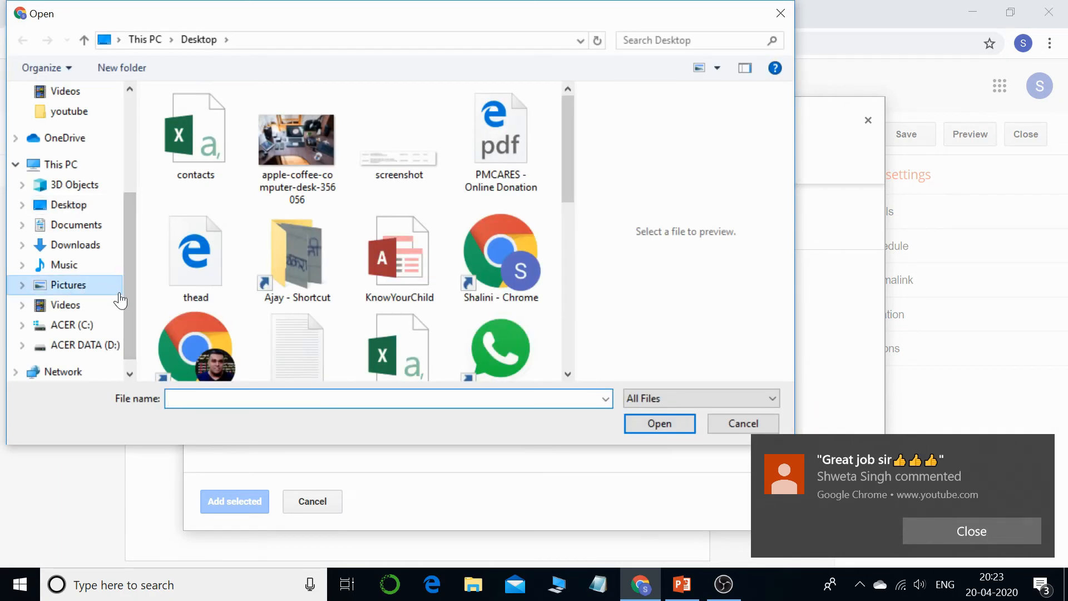
pyautogui.click(119, 293)
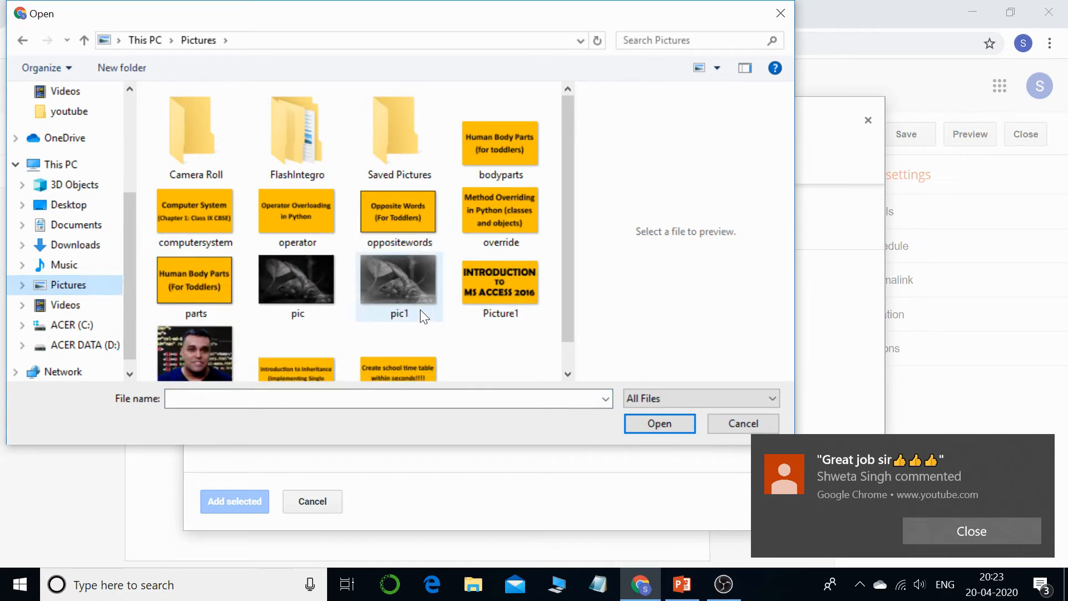
pyautogui.scroll(-1, 420, 309)
pyautogui.scroll(1, 178, 240)
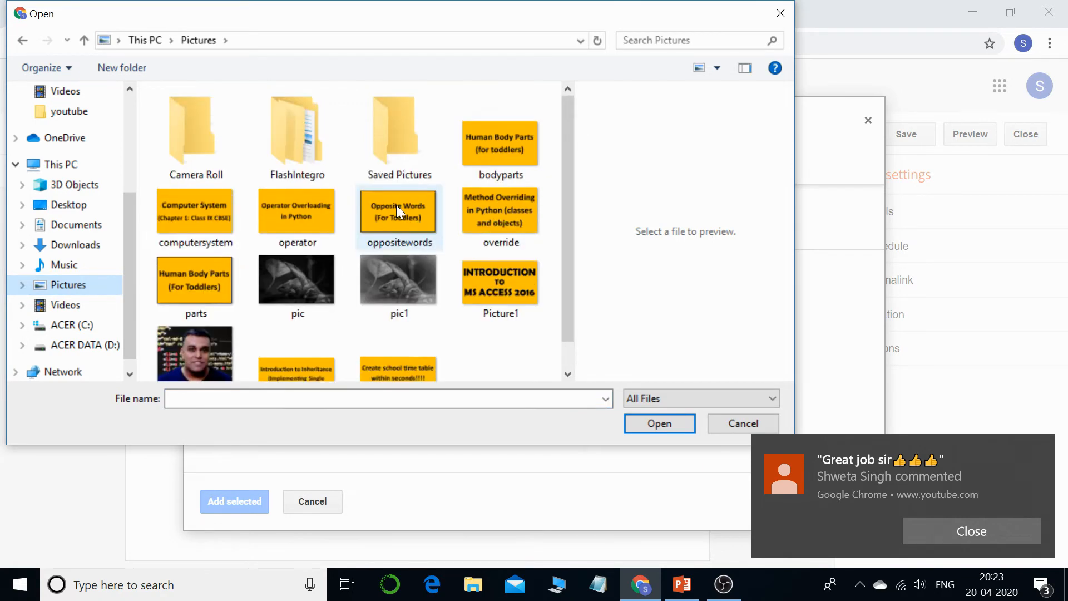
pyautogui.doubleClick(495, 142)
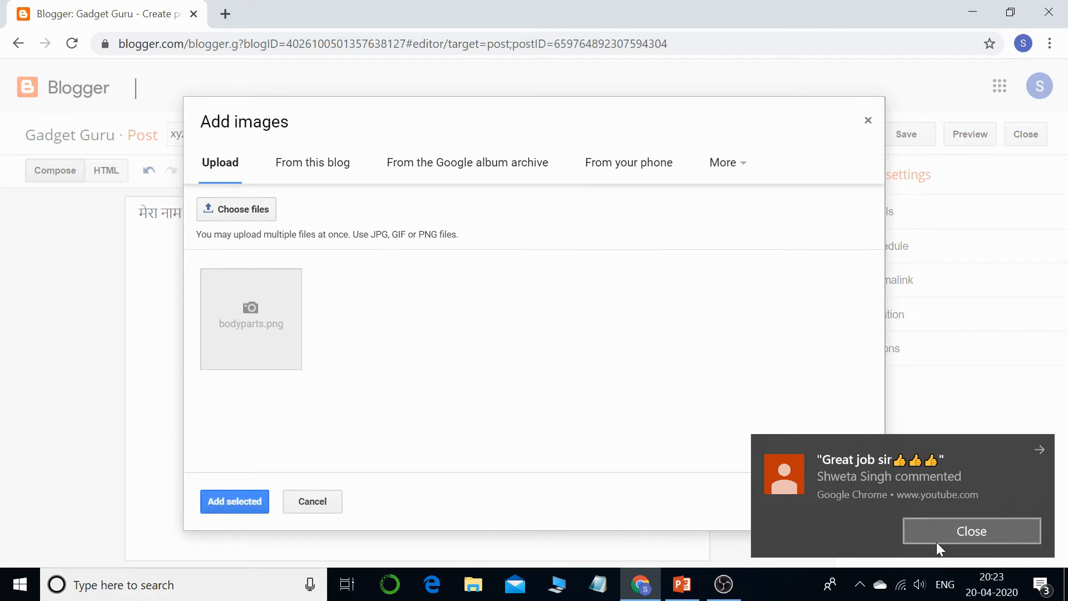
pyautogui.click(962, 537)
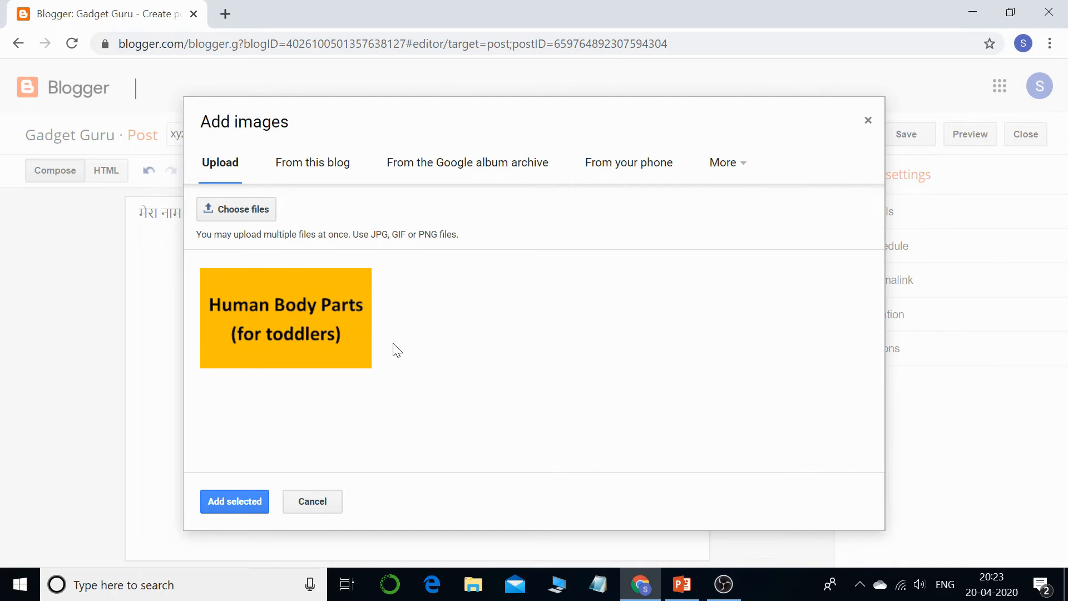
pyautogui.click(227, 501)
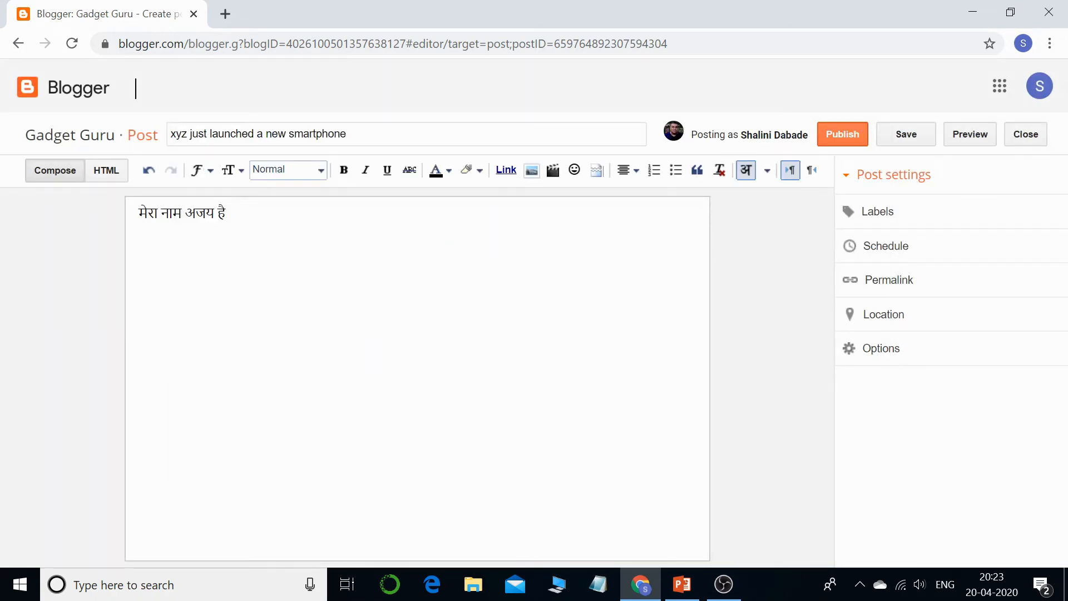
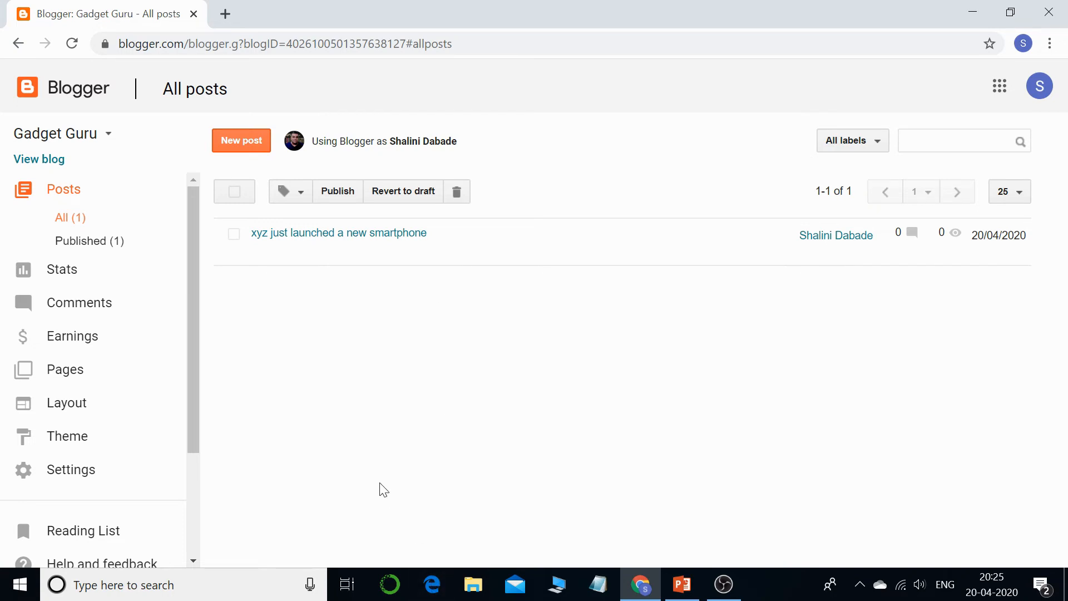
# - Open the live Gadget Guru blog and review the published smartphone post's title, date, image, Hindi text and comment link
pyautogui.moveTo(328, 260)
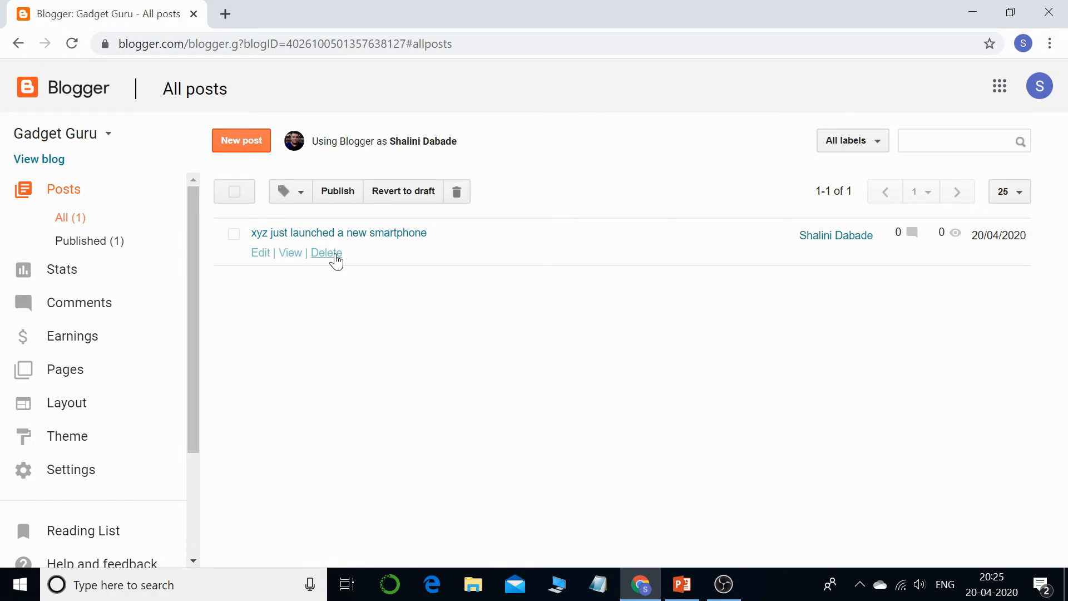
pyautogui.moveTo(193, 314)
pyautogui.mouseDown()
pyautogui.moveTo(193, 406)
pyautogui.moveTo(204, 298)
pyautogui.mouseUp()
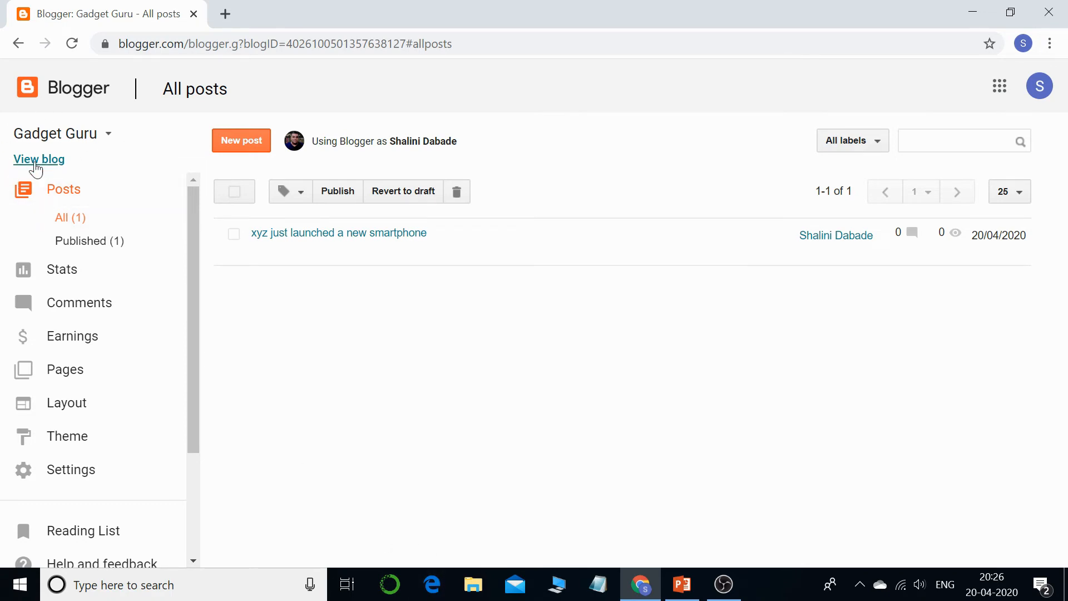
pyautogui.click(39, 161)
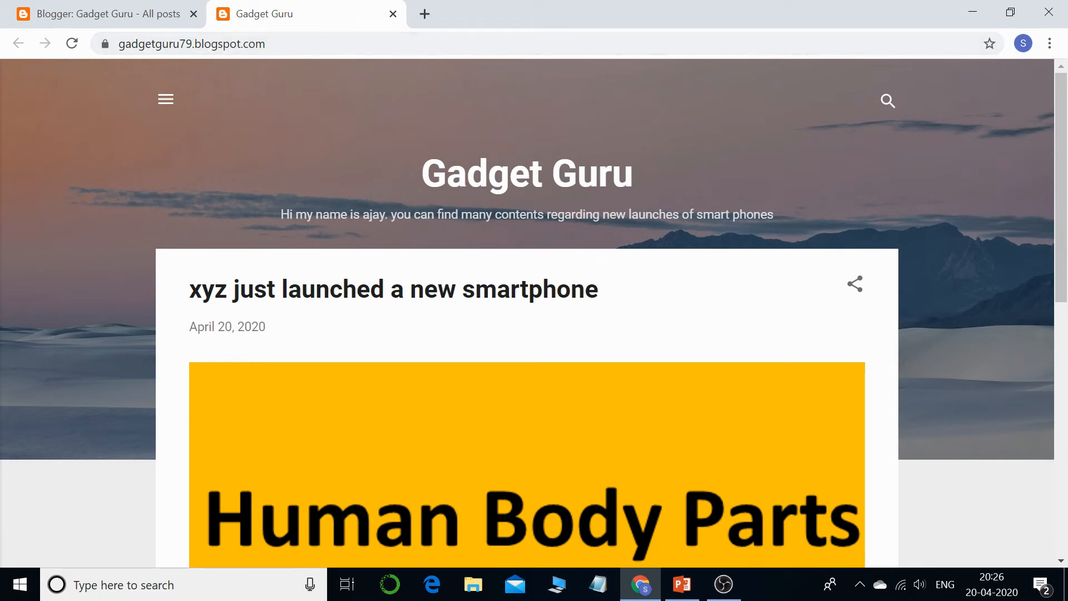
pyautogui.scroll(-1, 637, 295)
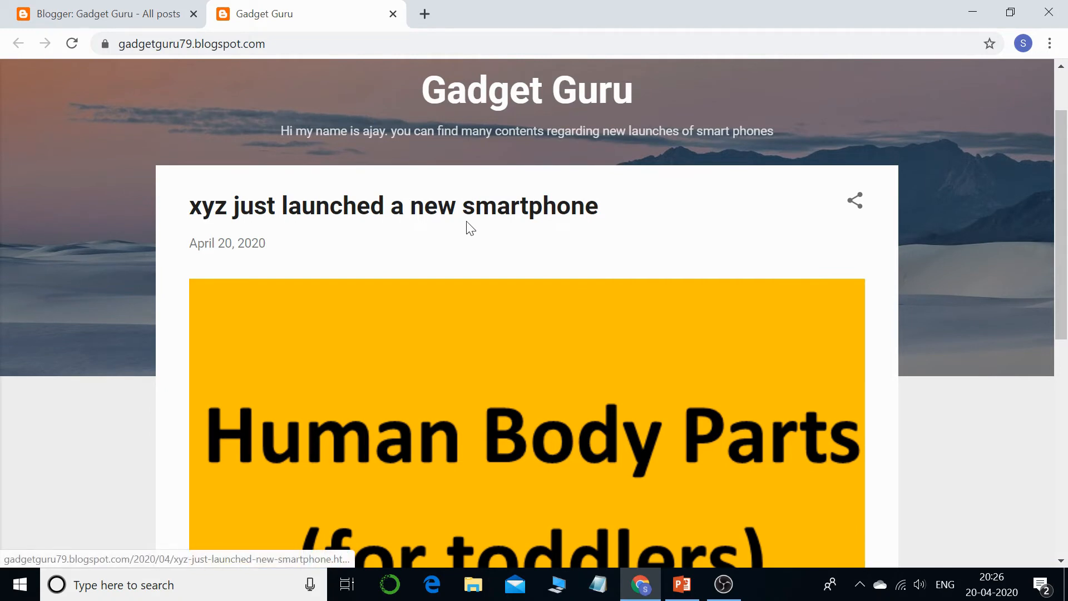
pyautogui.scroll(-1, 454, 307)
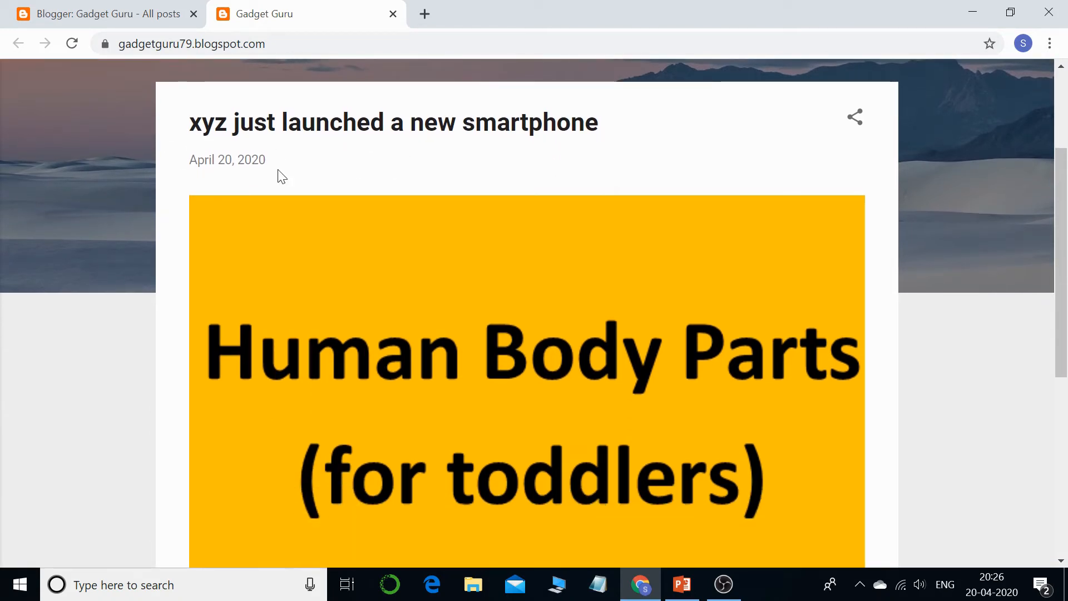
pyautogui.scroll(-3, 546, 374)
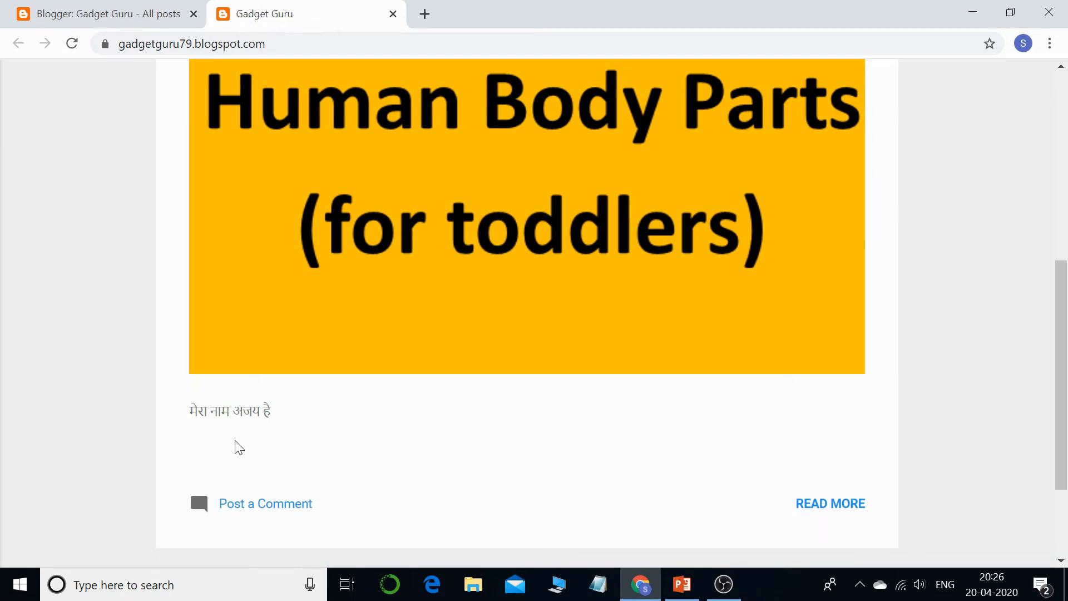
pyautogui.moveTo(198, 412); pyautogui.dragTo(282, 417)
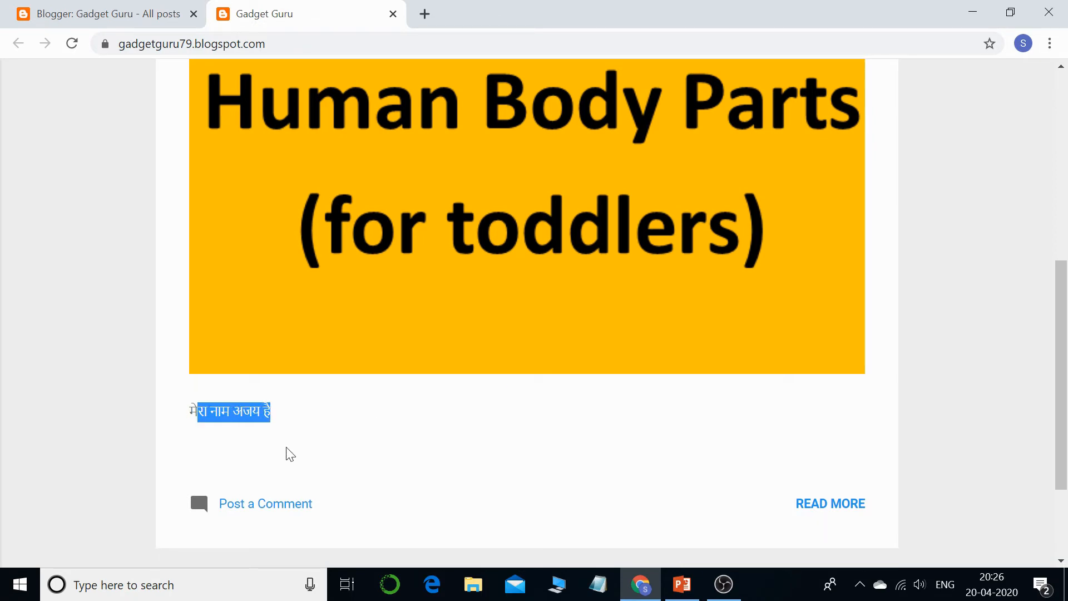
pyautogui.click(285, 446)
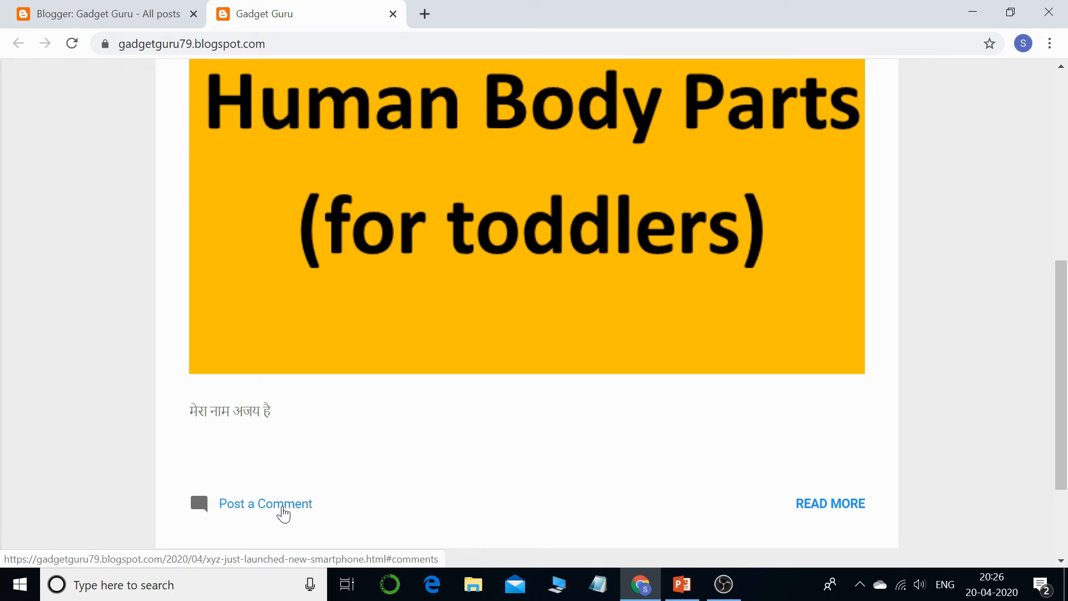
pyautogui.scroll(6, 334, 542)
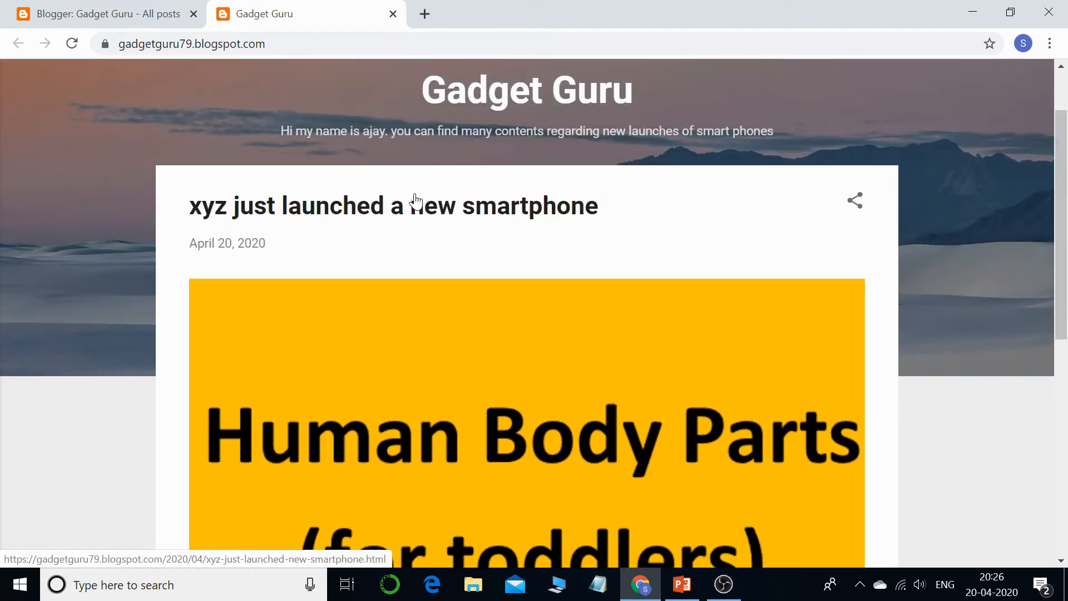
# - Return from the live blog to the Blogger dashboard and open the theme designer for Gadget Guru
pyautogui.click(167, 43)
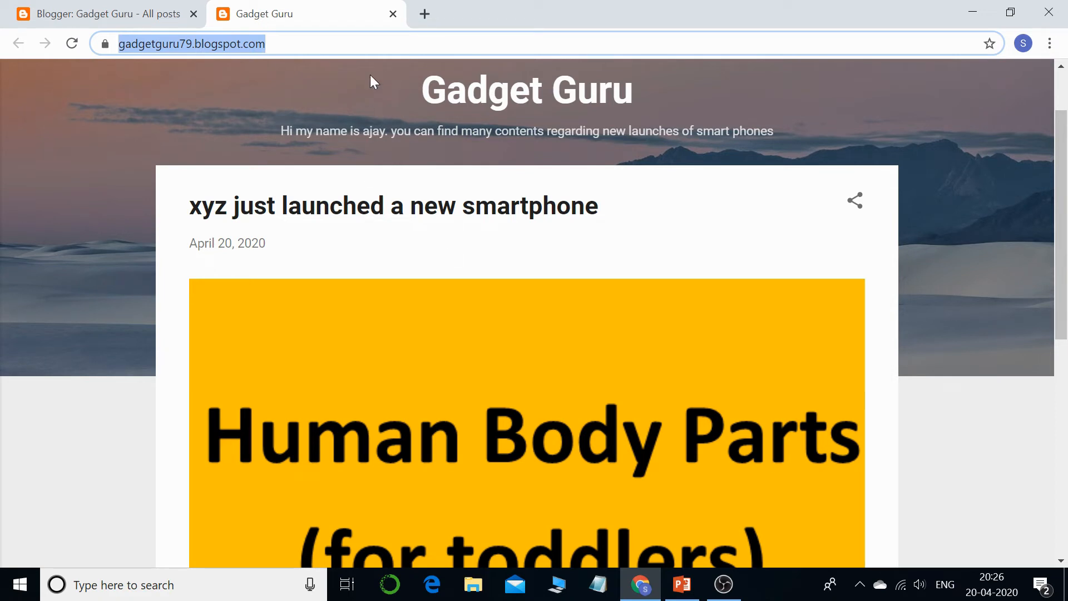
pyautogui.click(142, 14)
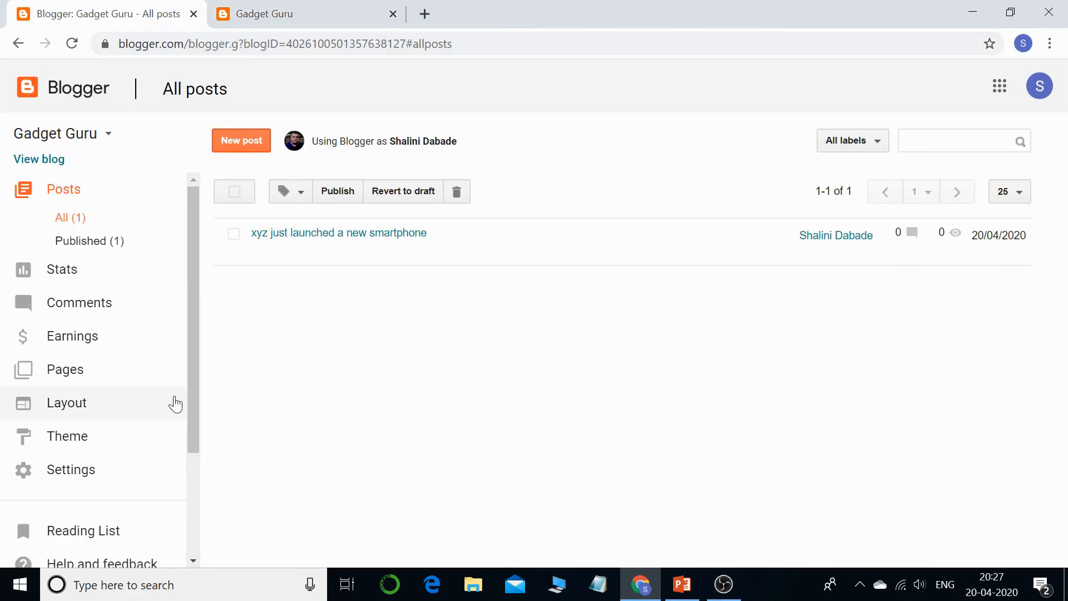
pyautogui.scroll(-3, 195, 389)
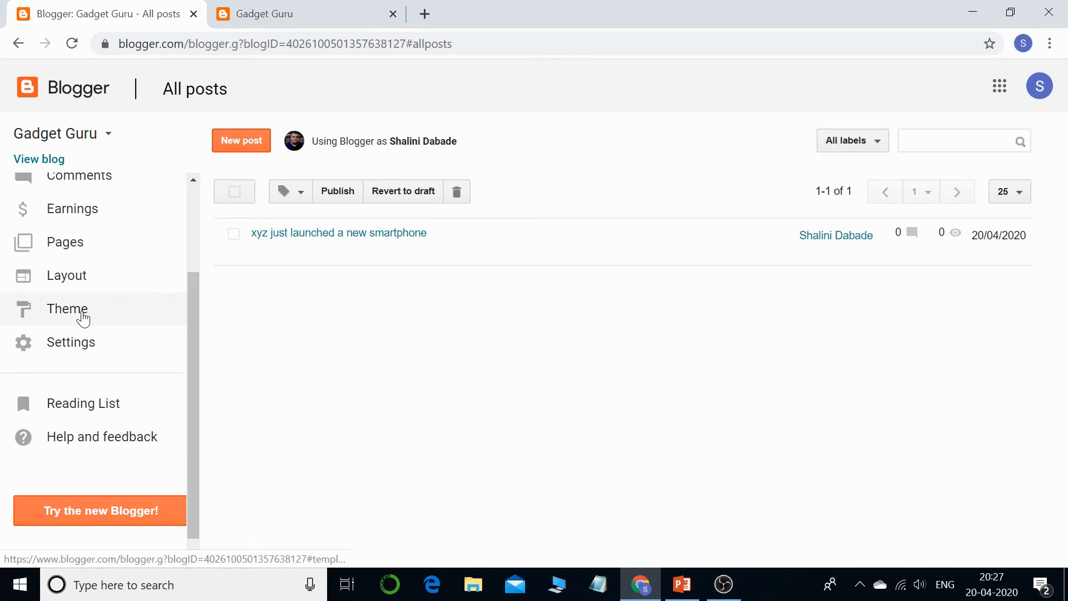
pyautogui.click(81, 313)
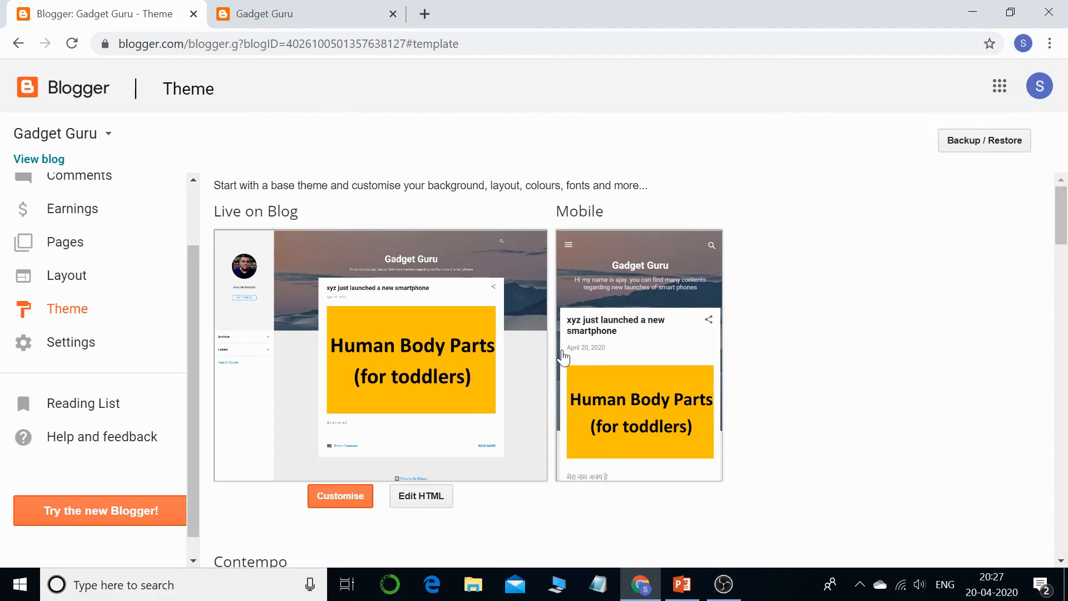
pyautogui.click(340, 498)
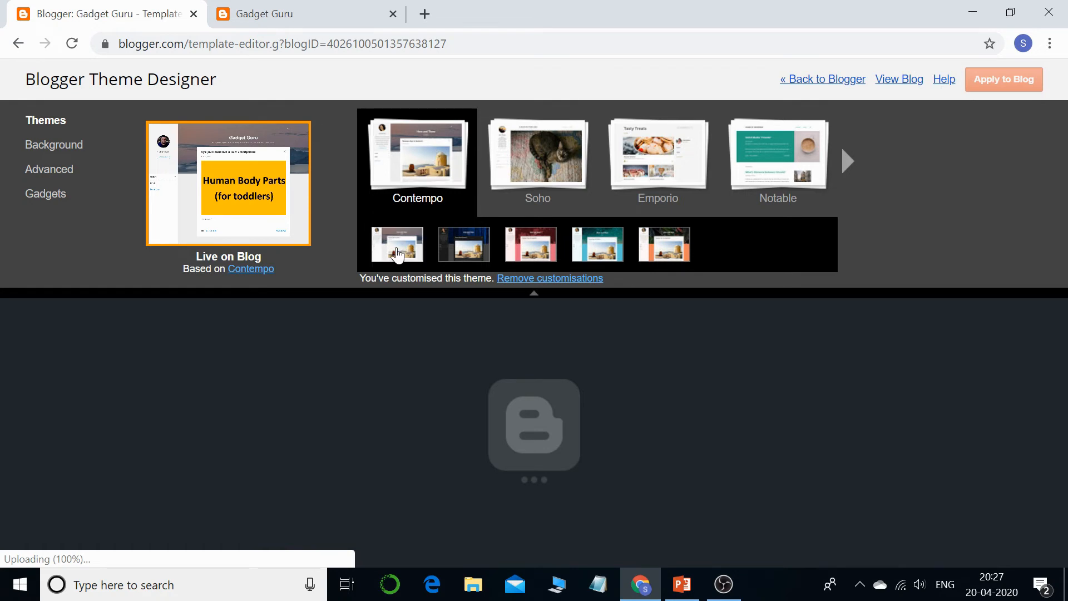
# - Browse the Soho, Emporio and Notable themes and return to the Contempo theme's variants
pyautogui.click(522, 164)
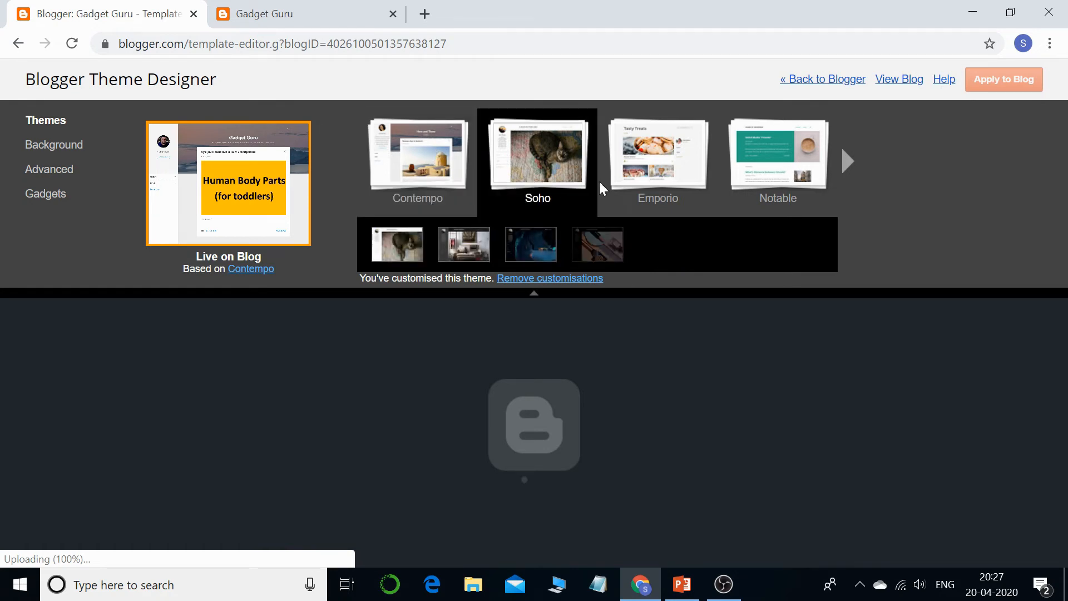
pyautogui.click(638, 166)
pyautogui.click(778, 164)
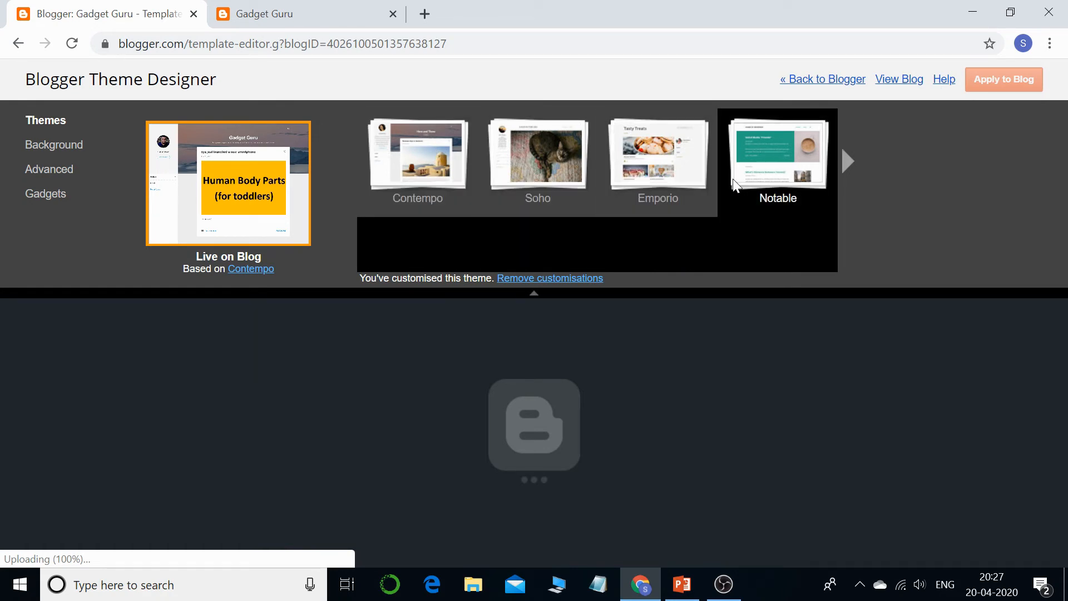
pyautogui.click(662, 167)
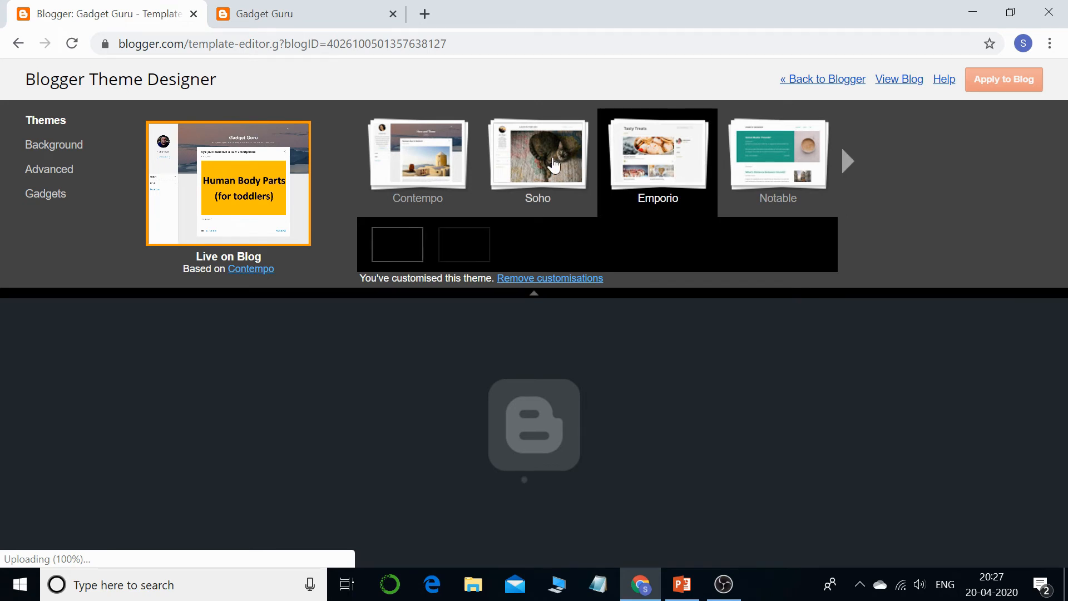
pyautogui.click(553, 165)
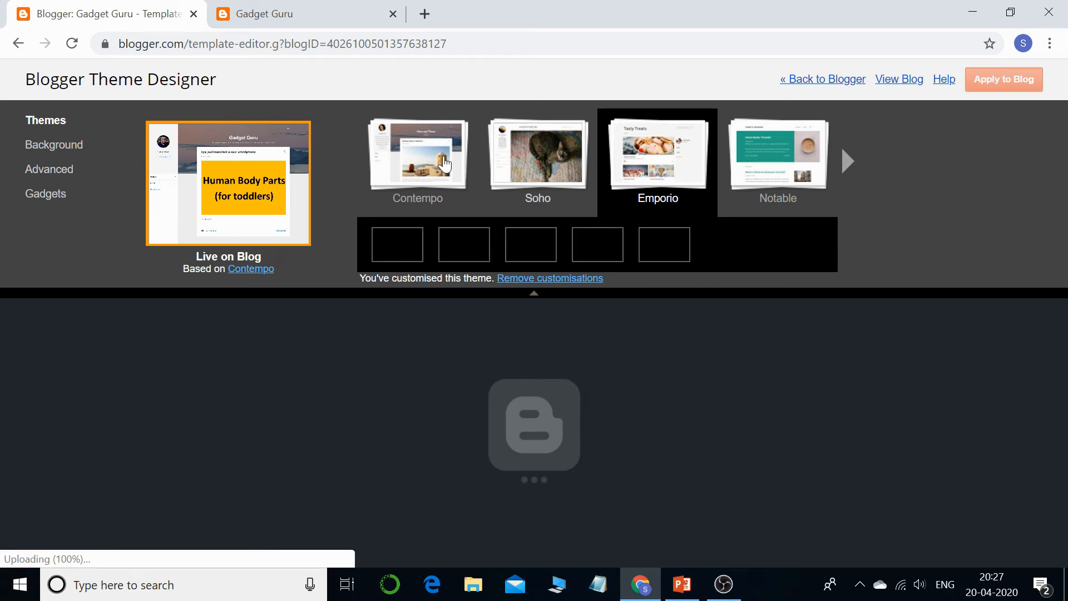
pyautogui.click(439, 163)
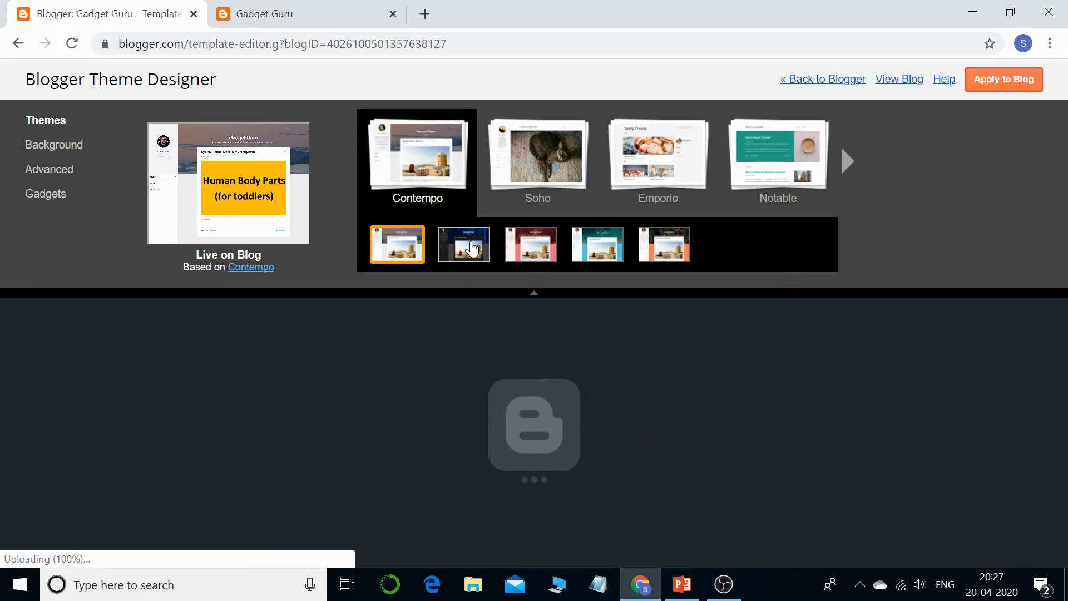
# - Select the dark blue Contempo variant, preview the blog in the expanded view and restore the designer controls
pyautogui.click(471, 248)
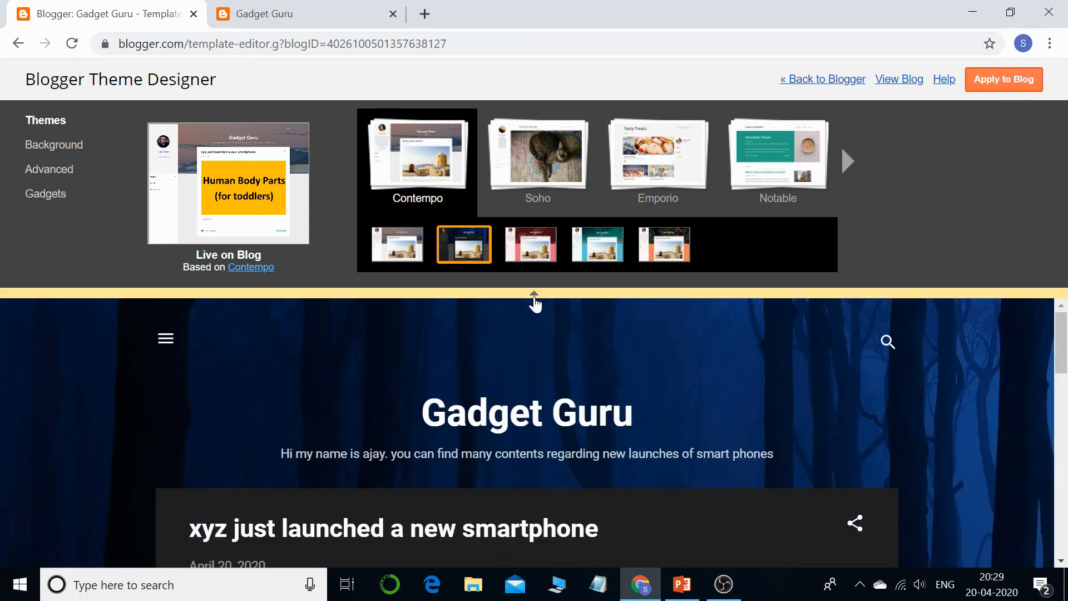
pyautogui.click(534, 299)
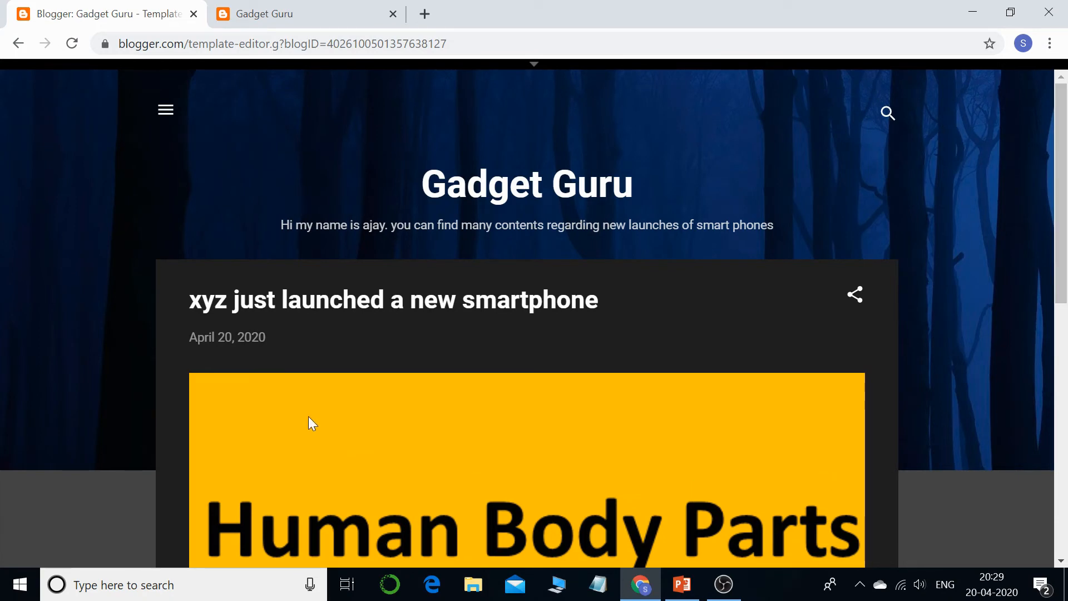
pyautogui.click(536, 71)
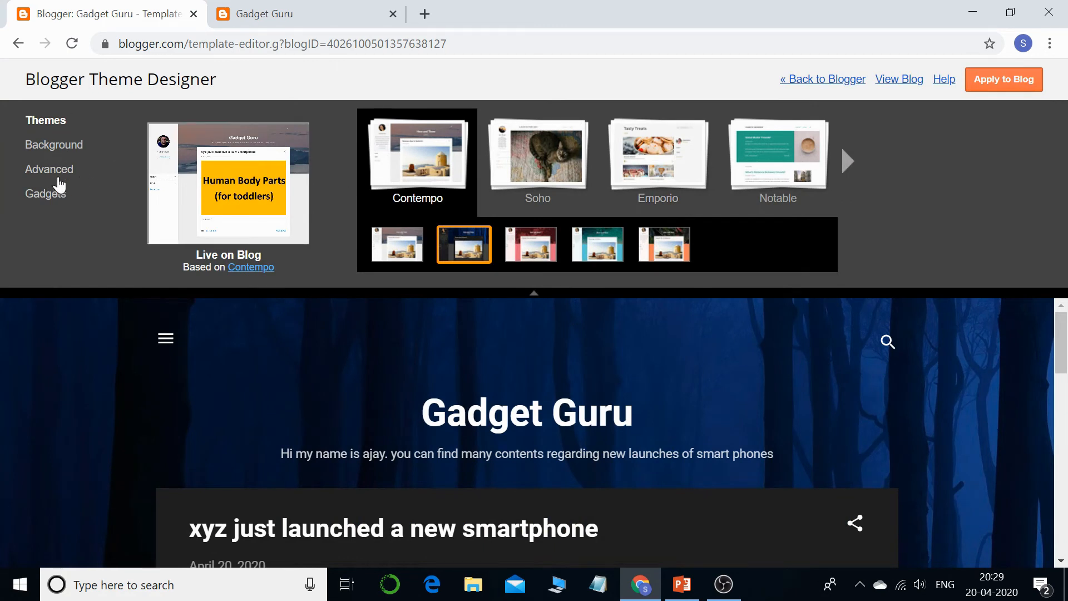
# - Review the advanced page text and background options, and set the blog title font to Arial
pyautogui.click(62, 169)
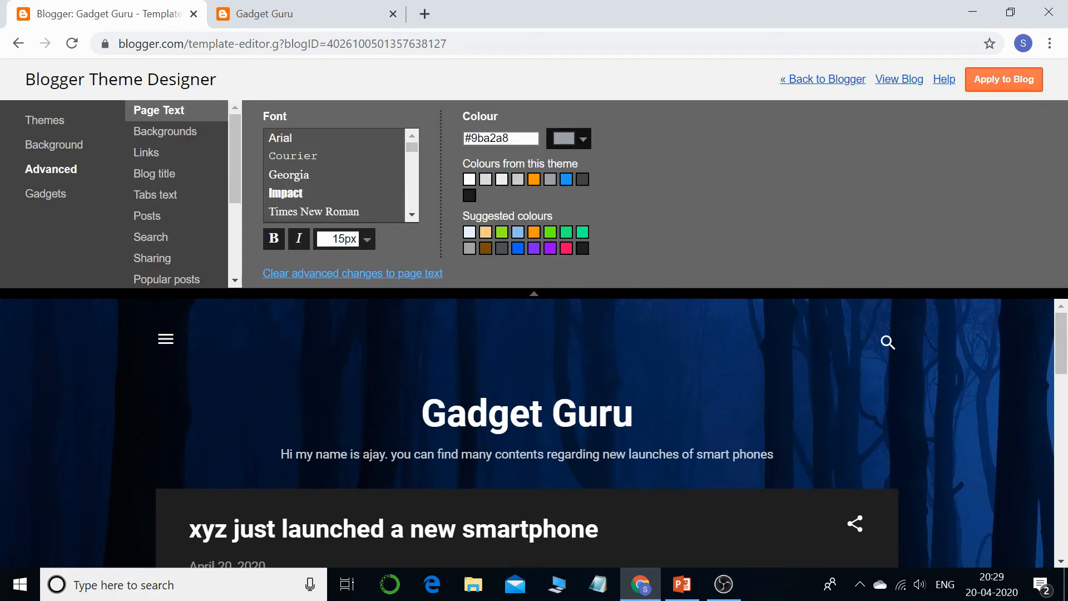
pyautogui.click(168, 133)
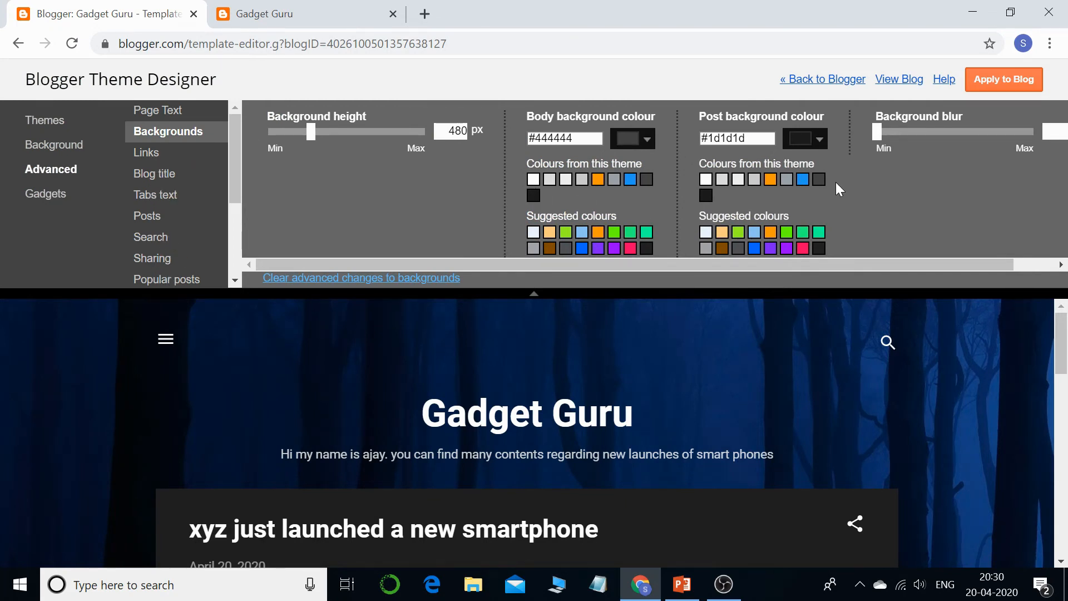
pyautogui.click(146, 175)
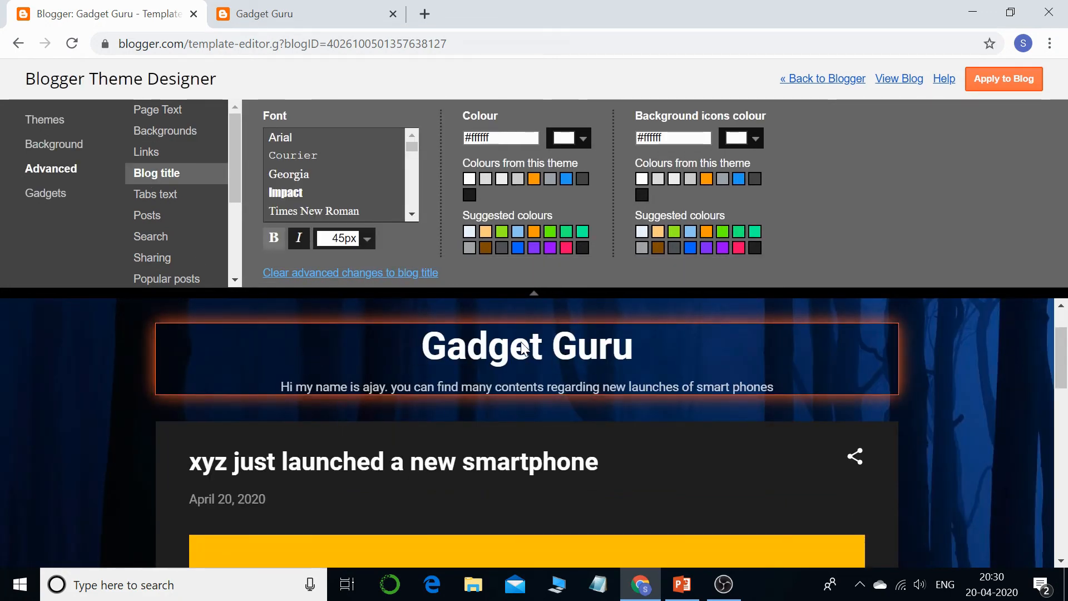
pyautogui.click(287, 140)
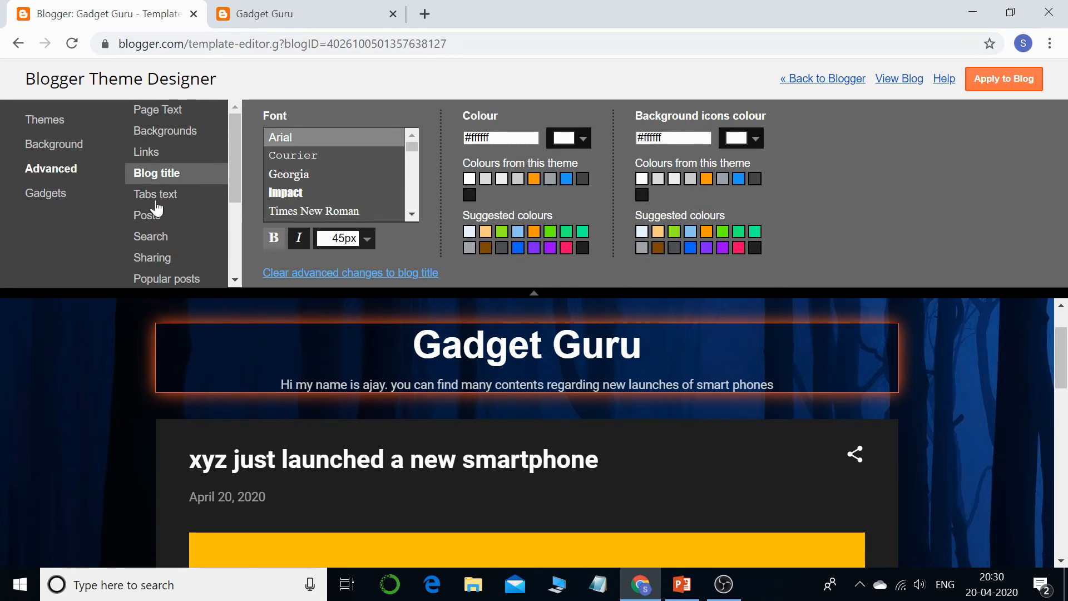
# - View the background image and main colour theme options, and leave the theme designer without applying the changes
pyautogui.click(52, 149)
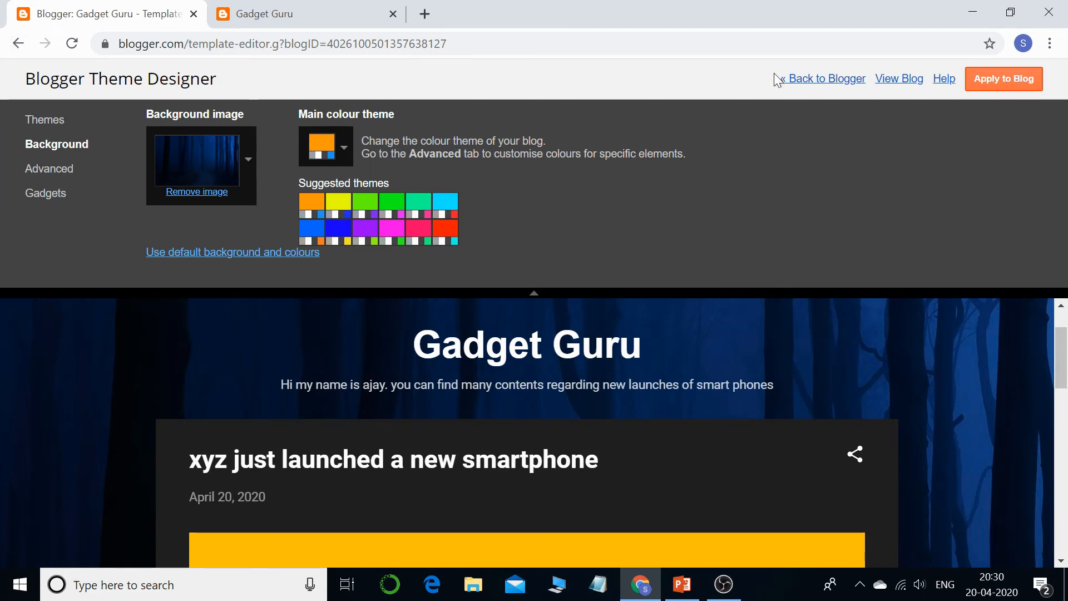
pyautogui.click(817, 80)
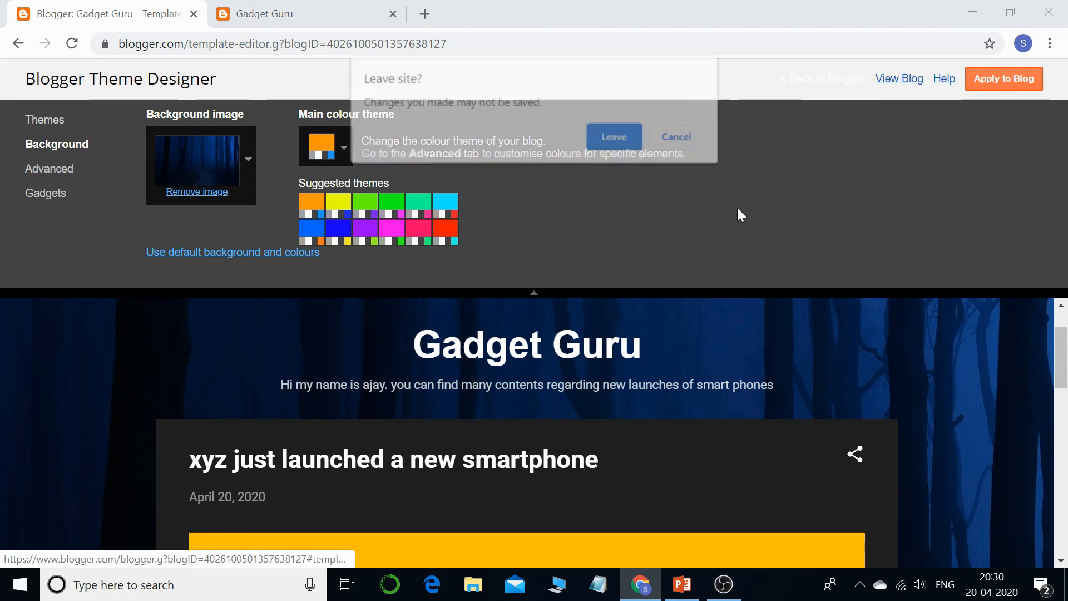
pyautogui.click(629, 140)
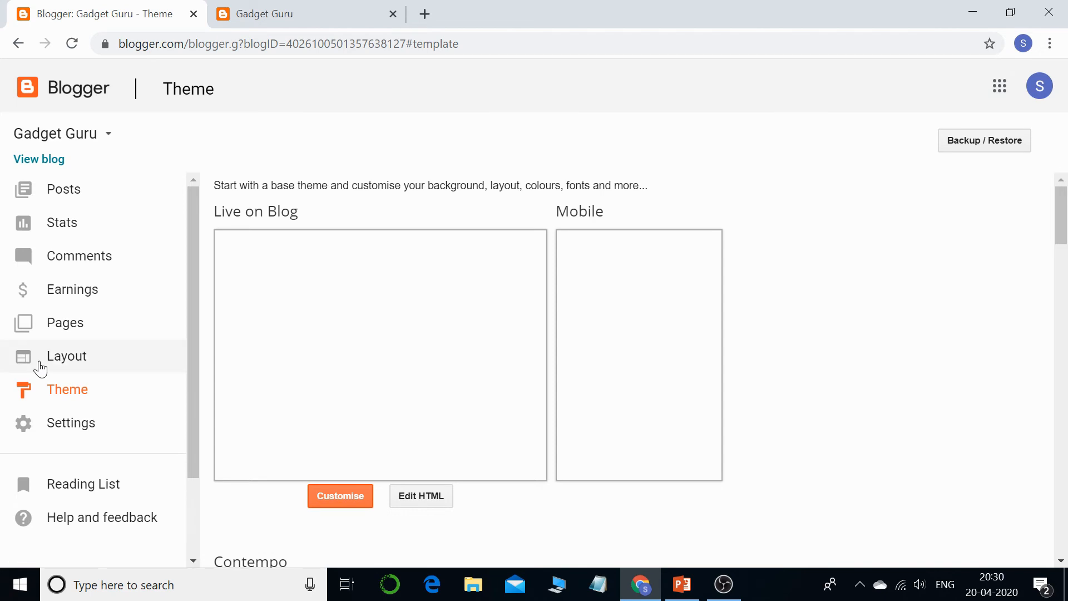
# - Open the blog's layout, view the favicon upload settings without choosing a file, and look over the gadget sections
pyautogui.click(72, 369)
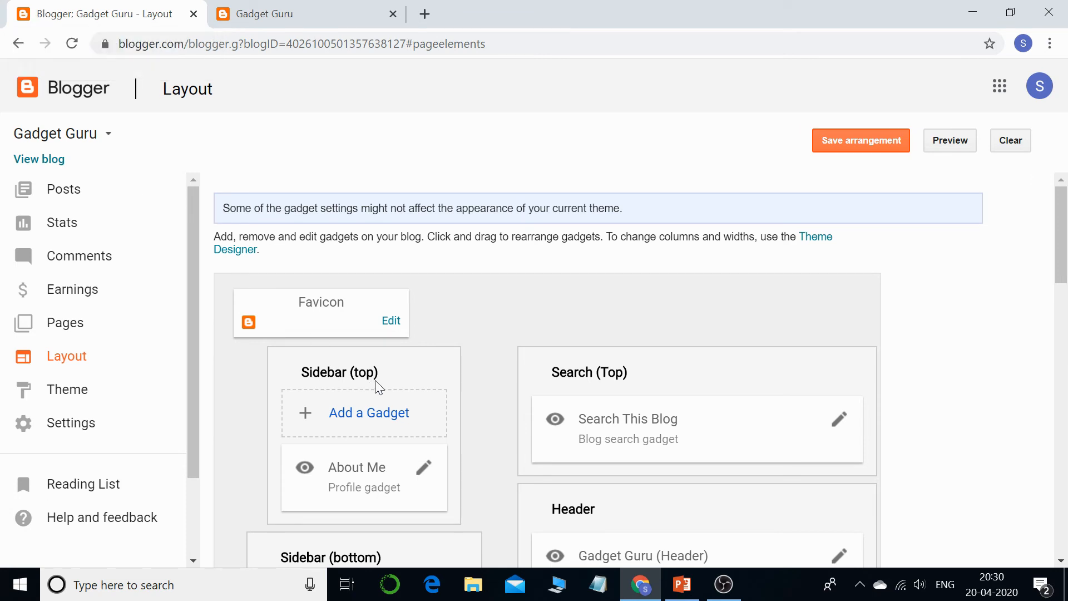
pyautogui.click(393, 325)
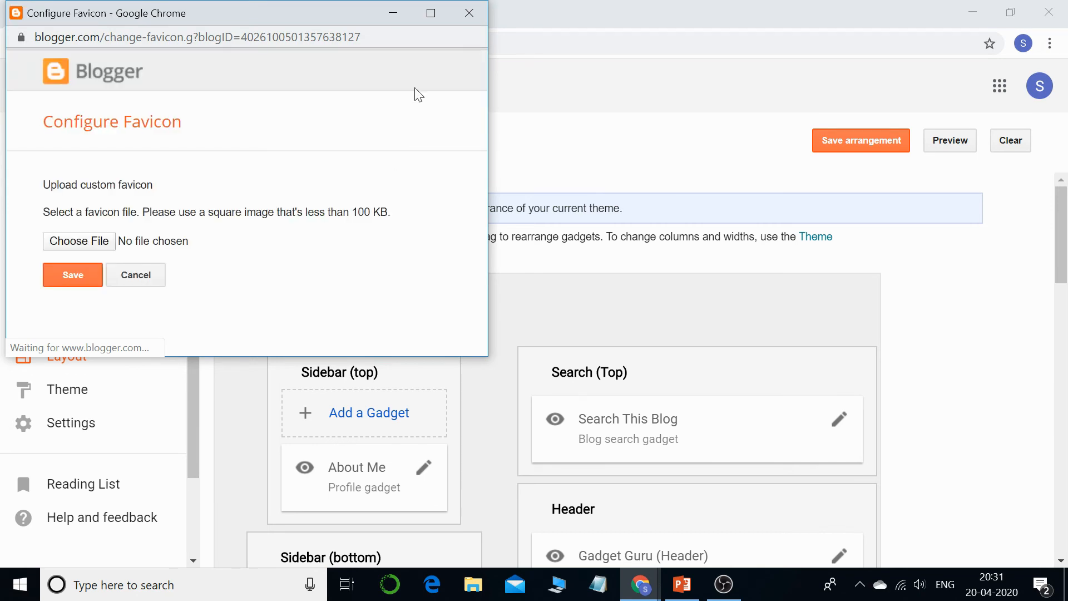
pyautogui.click(469, 13)
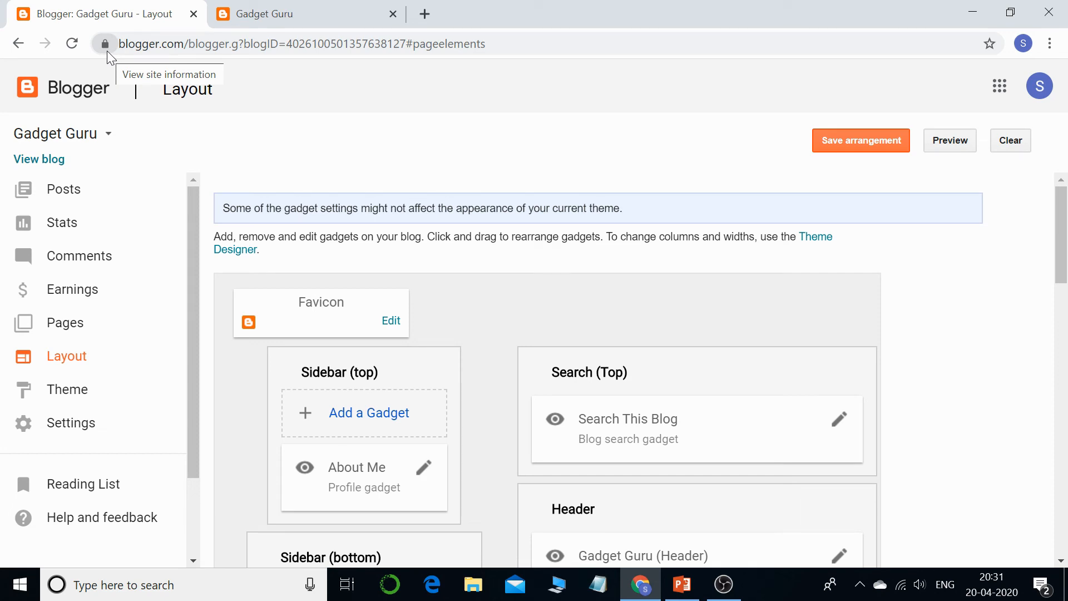
pyautogui.scroll(-3, 452, 384)
pyautogui.scroll(2, 448, 386)
pyautogui.scroll(1, 449, 391)
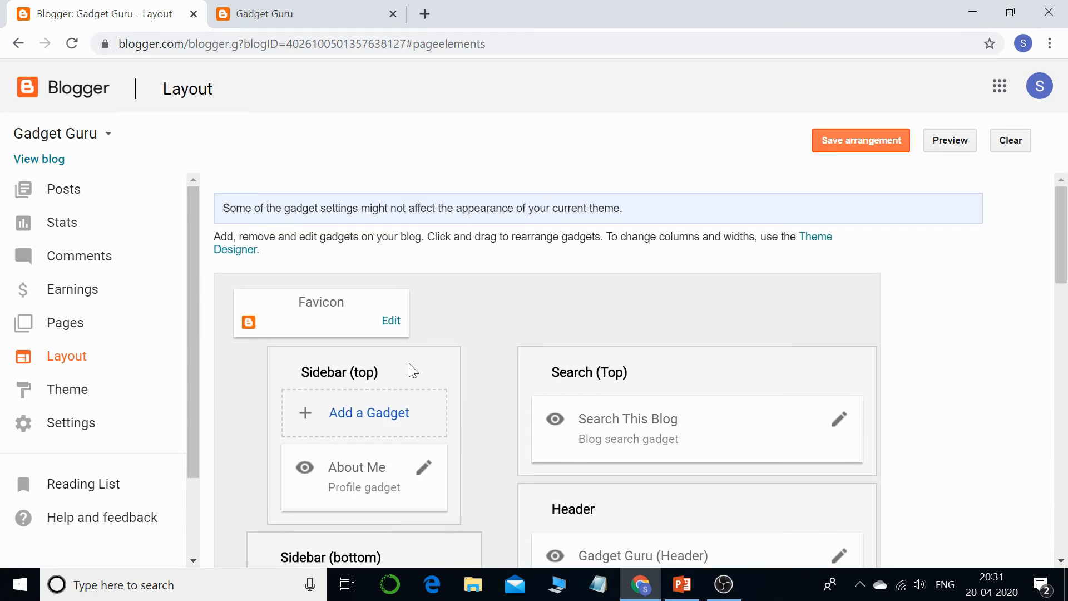
# - Check the live blog's tab, close it and reopen the live Gadget Guru blog from the dashboard
pyautogui.click(318, 16)
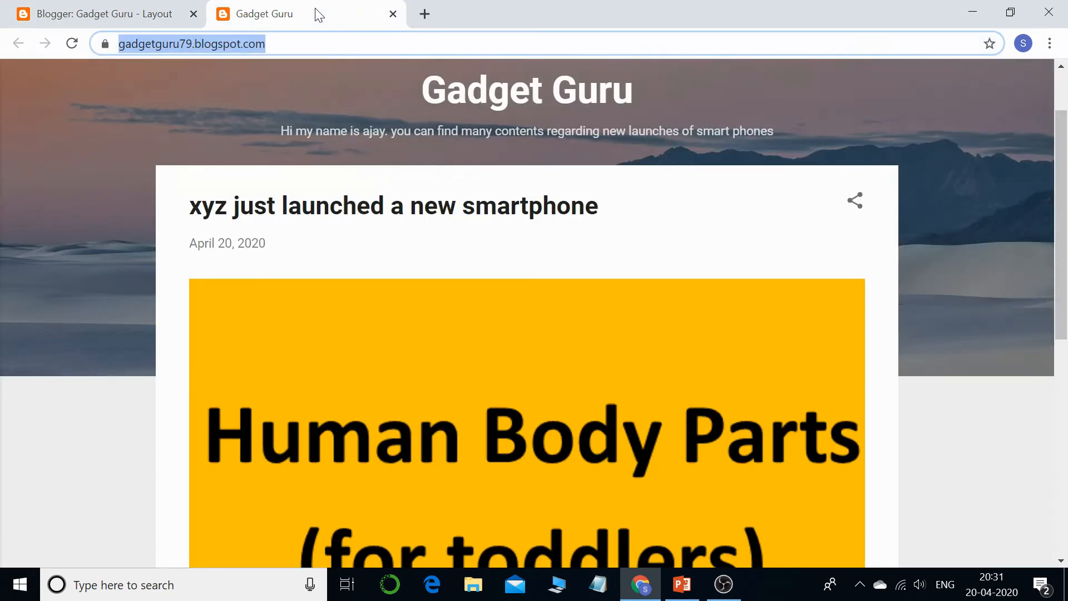
pyautogui.click(158, 17)
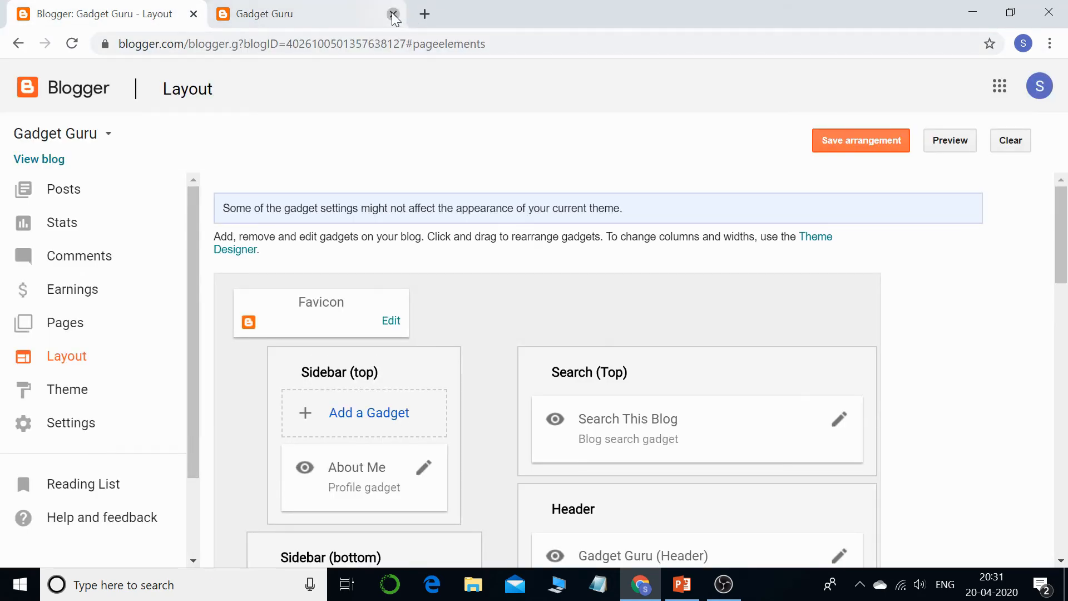
pyautogui.click(393, 14)
pyautogui.click(52, 161)
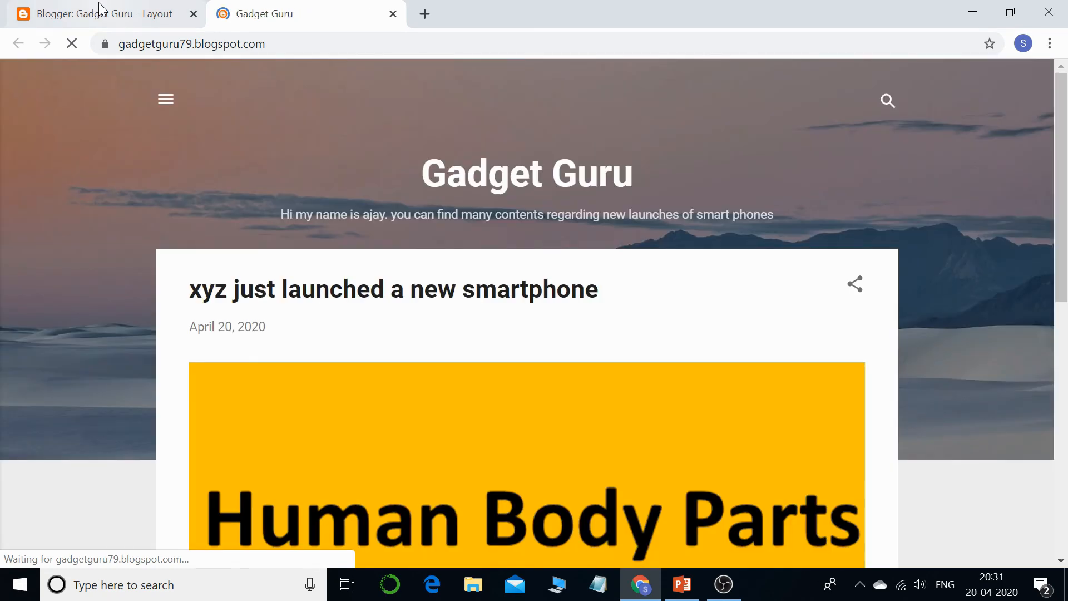
# - Compare the sidebar gadgets in the layout with the live blog's expanded sidebar menu, and return to the layout
pyautogui.click(102, 14)
pyautogui.scroll(-3, 491, 342)
pyautogui.scroll(3, 486, 331)
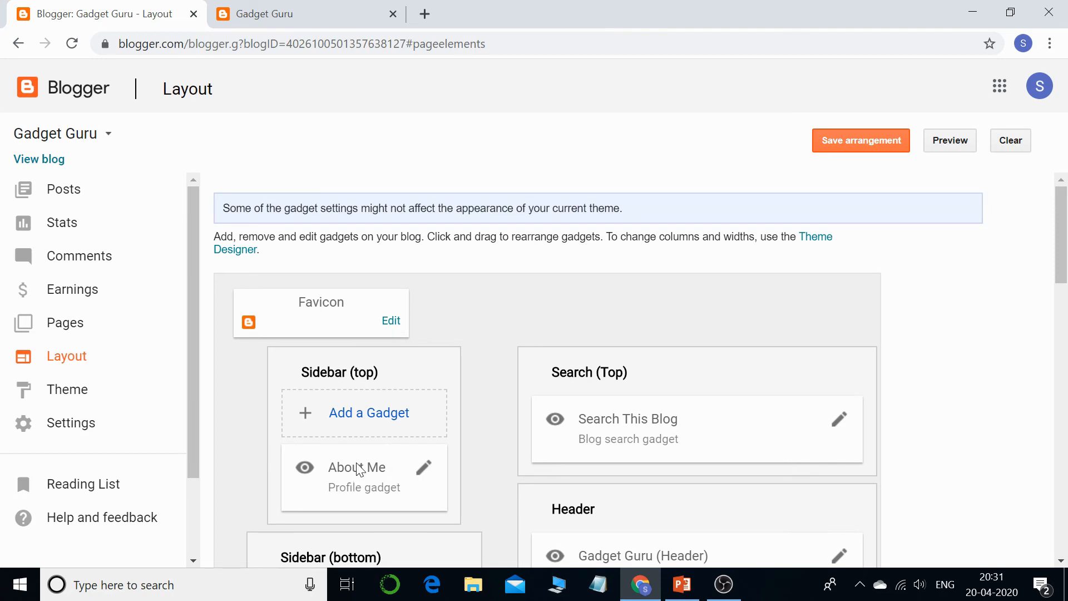
pyautogui.click(306, 13)
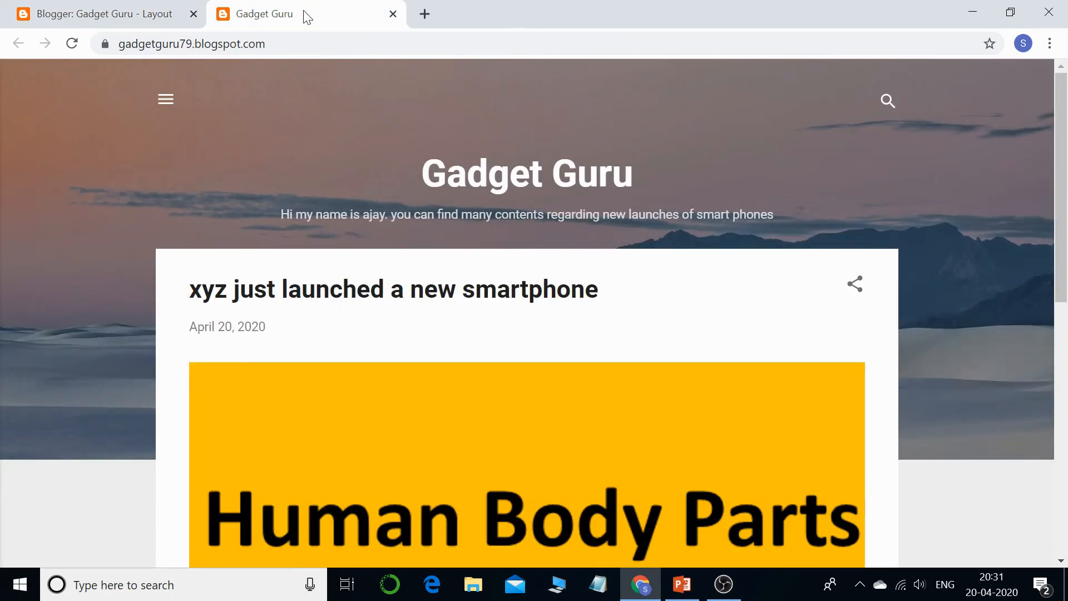
pyautogui.click(165, 102)
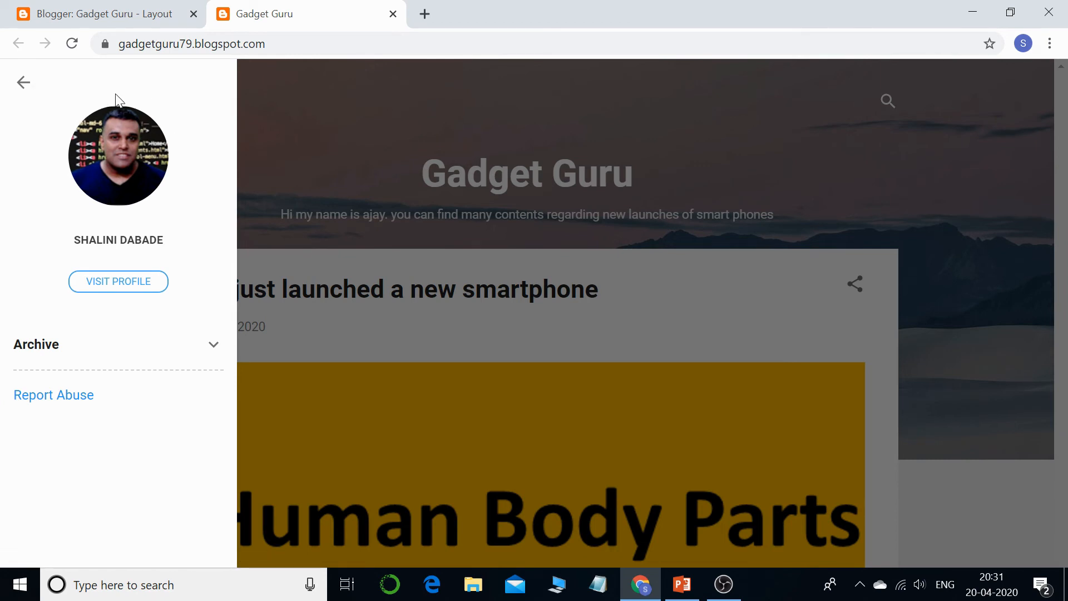
pyautogui.click(139, 18)
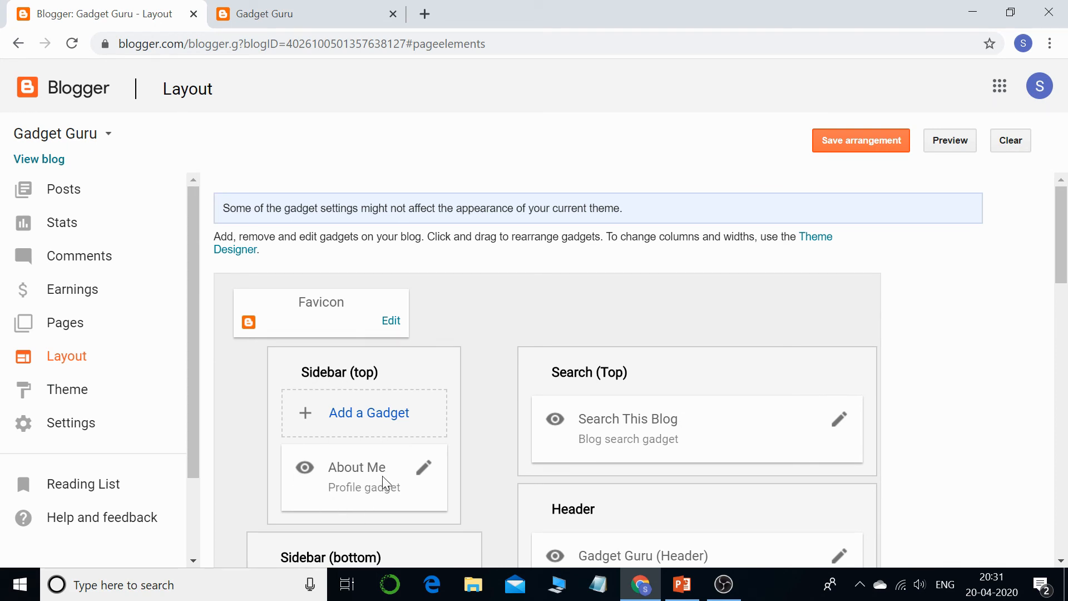
# - Add a Text gadget titled "my tagline" with the content "xyz" to the Sidebar (top) section and save it
pyautogui.click(387, 414)
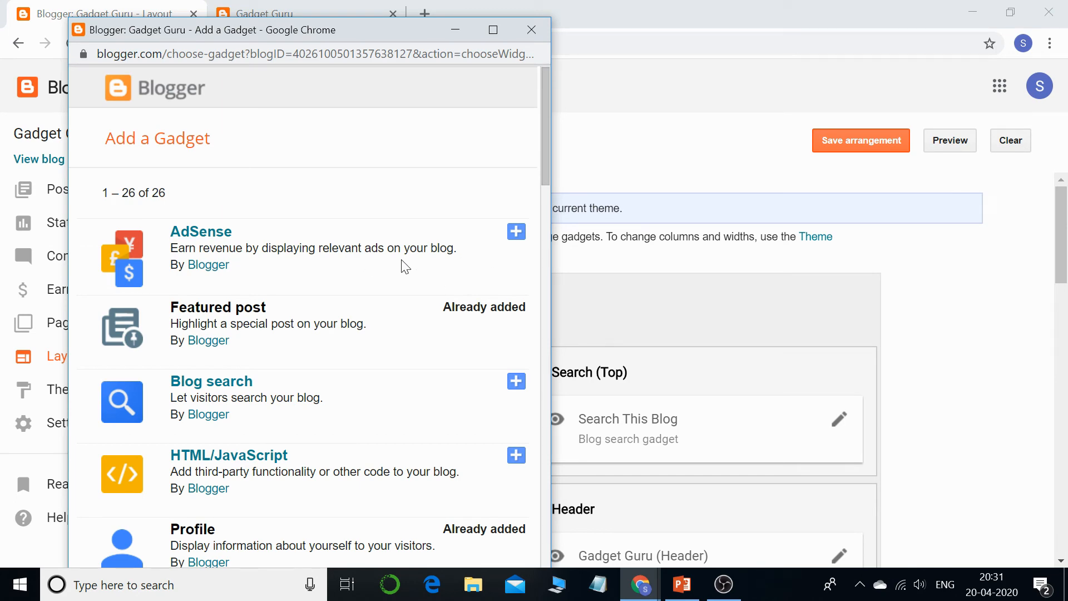
pyautogui.scroll(-6, 403, 267)
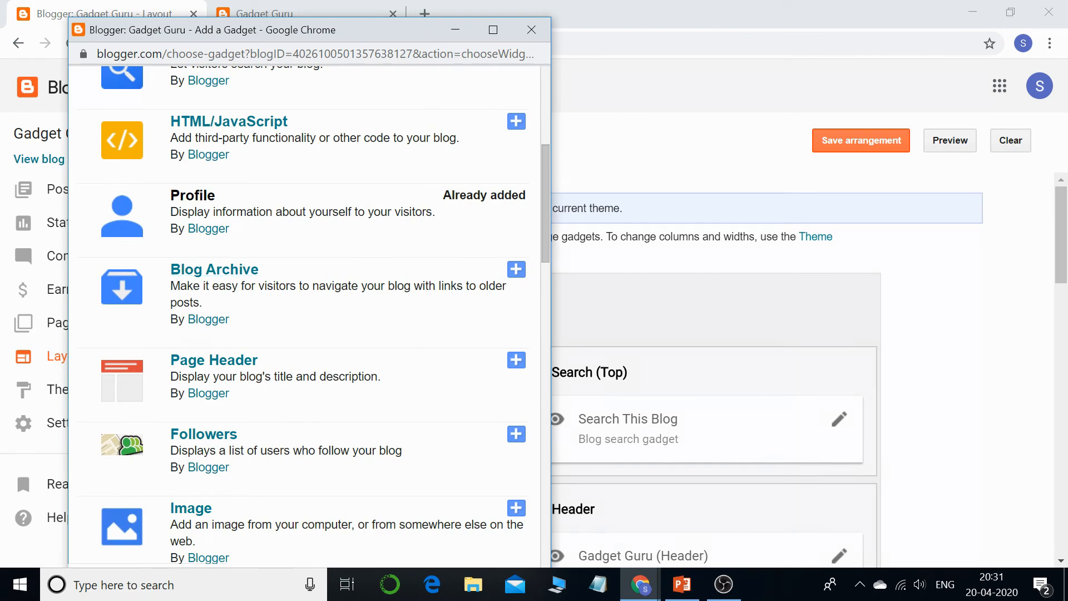
pyautogui.scroll(-3, 326, 317)
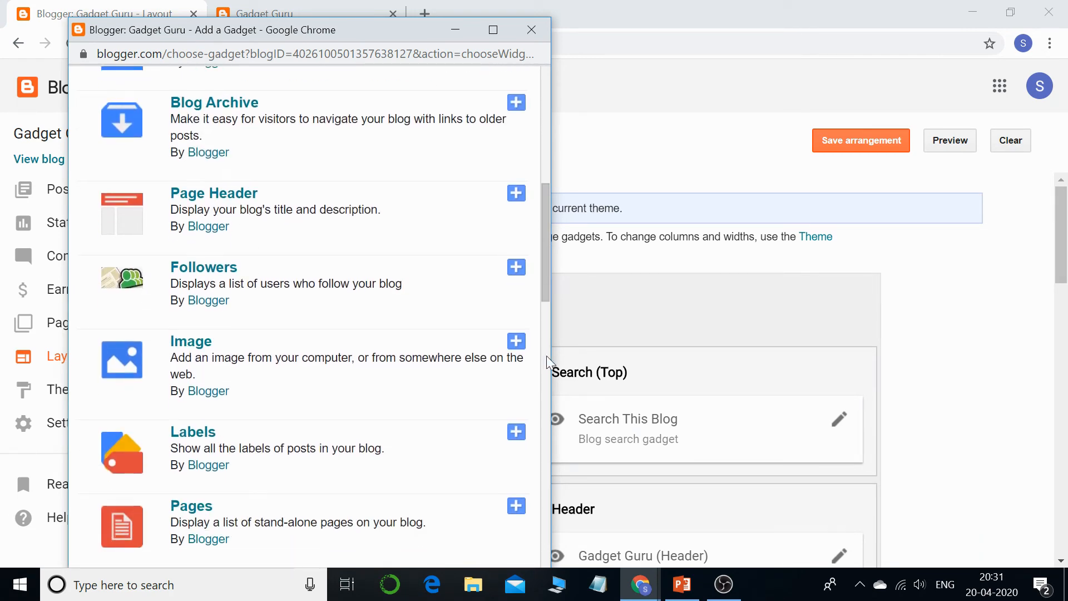
pyautogui.scroll(-4, 286, 331)
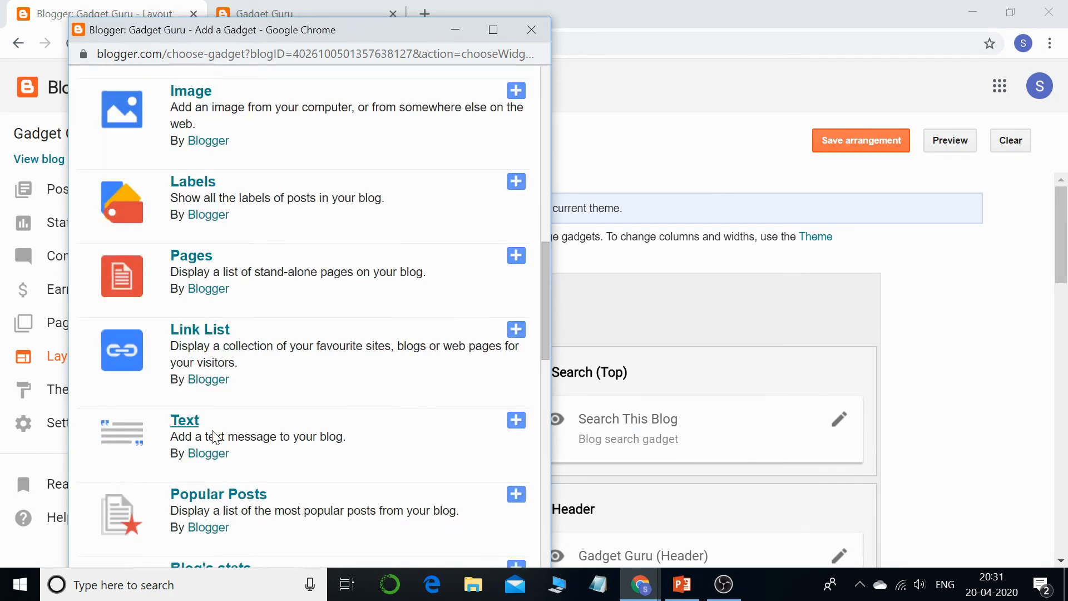
pyautogui.click(516, 423)
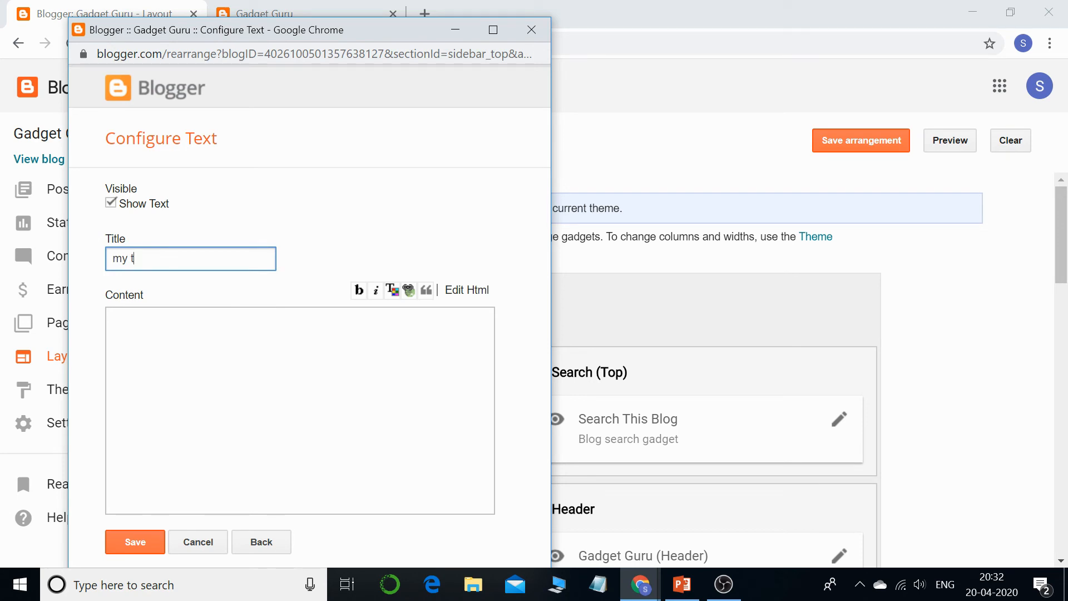
pyautogui.click(110, 318)
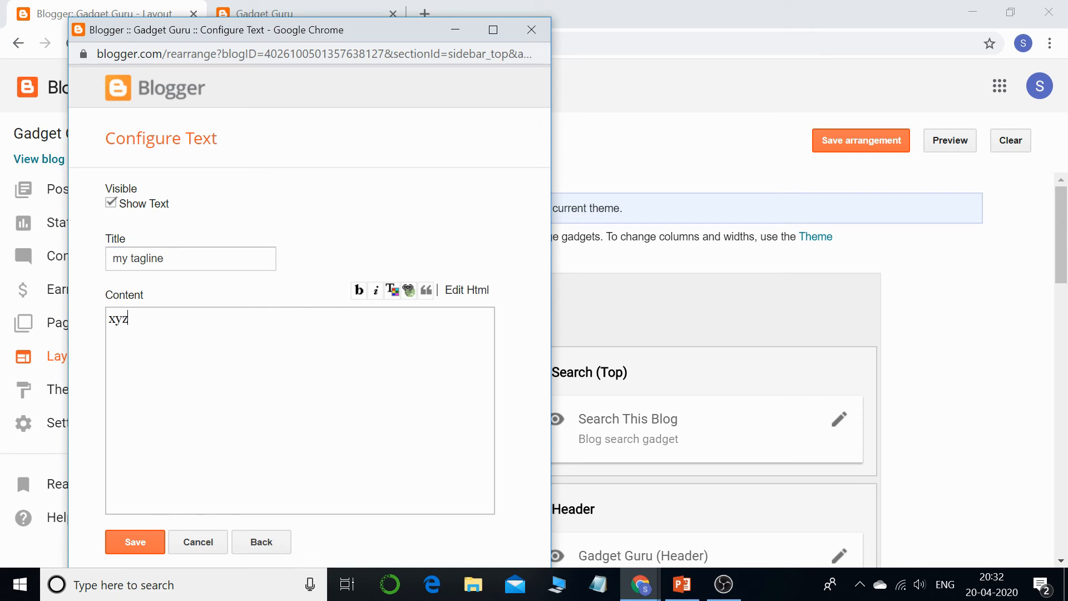
pyautogui.click(141, 542)
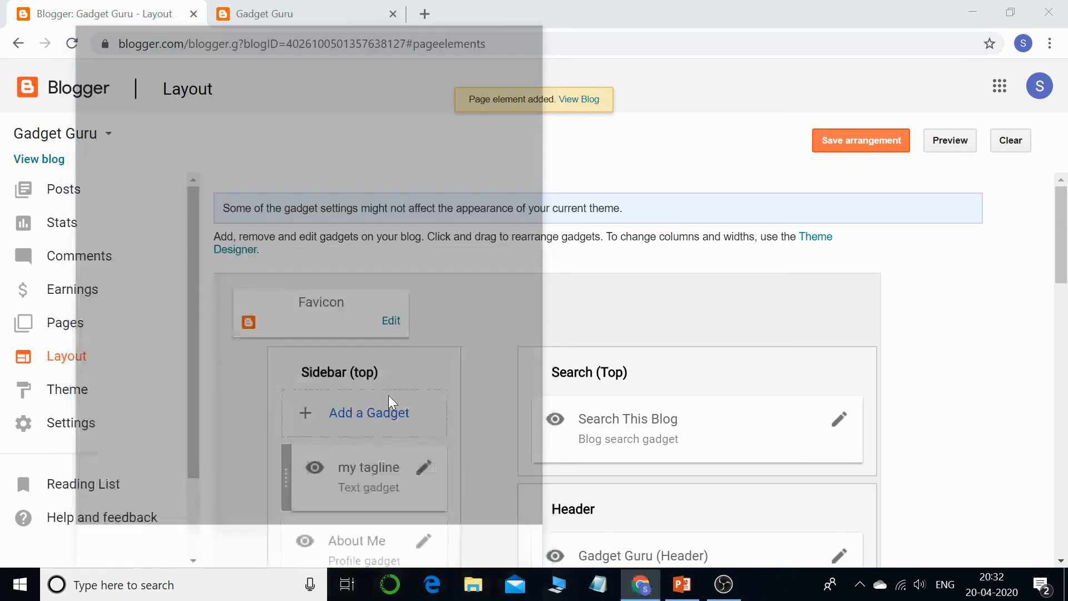
# - Reload the live Gadget Guru blog, check the new tagline gadget in its sidebar menu, and return to the layout
pyautogui.scroll(-3, 452, 429)
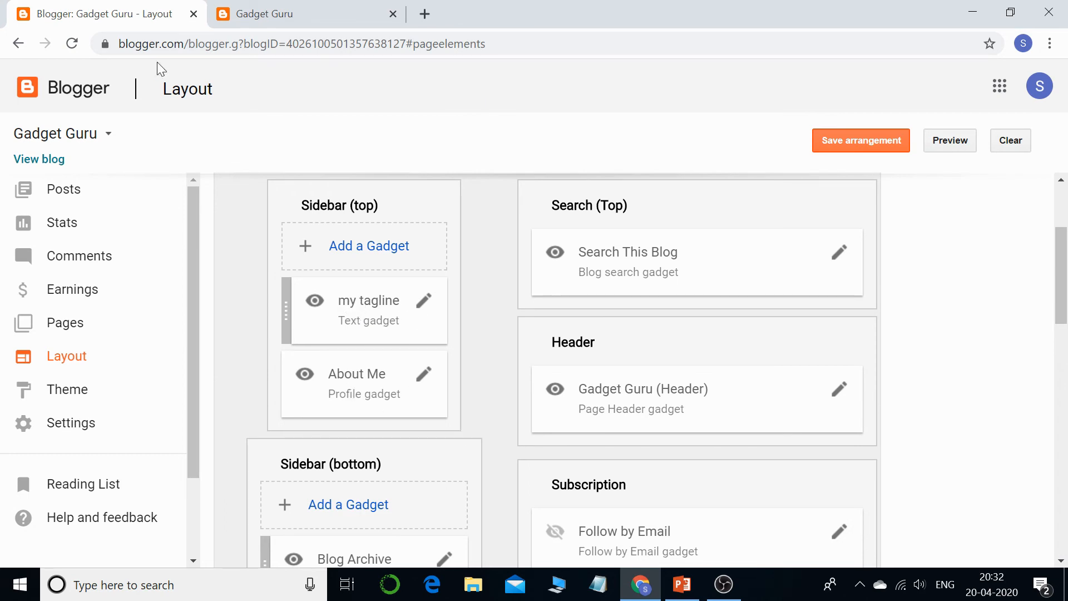
pyautogui.click(282, 14)
pyautogui.click(72, 44)
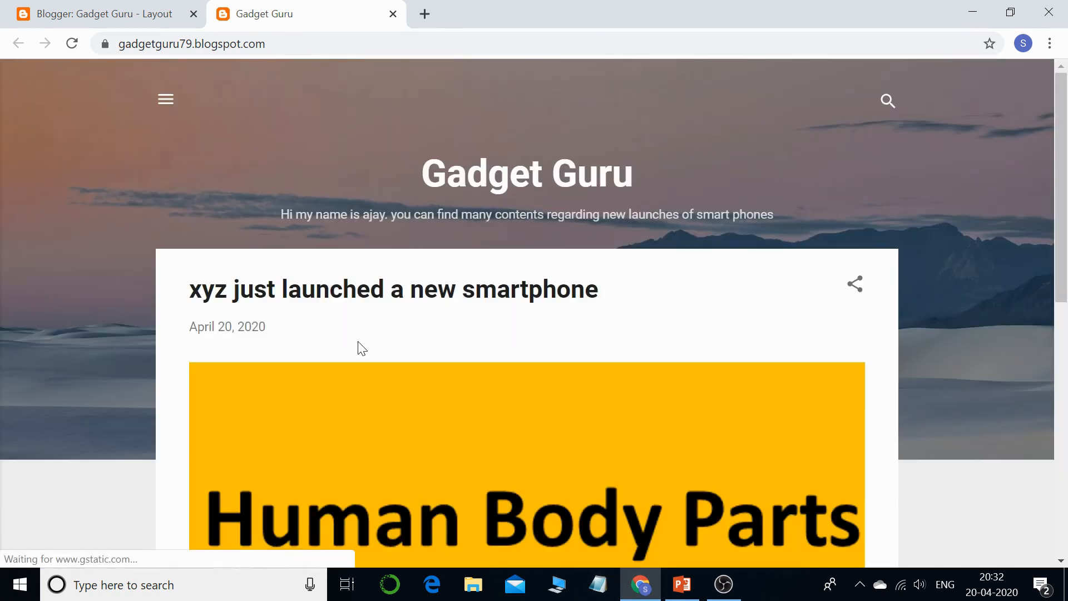
pyautogui.click(165, 103)
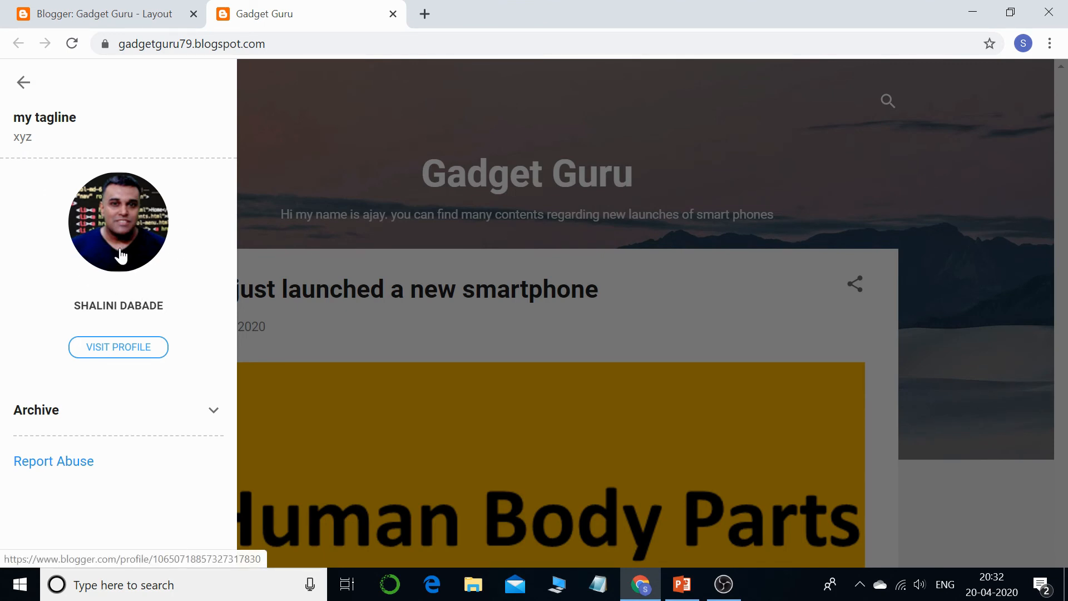
pyautogui.click(136, 13)
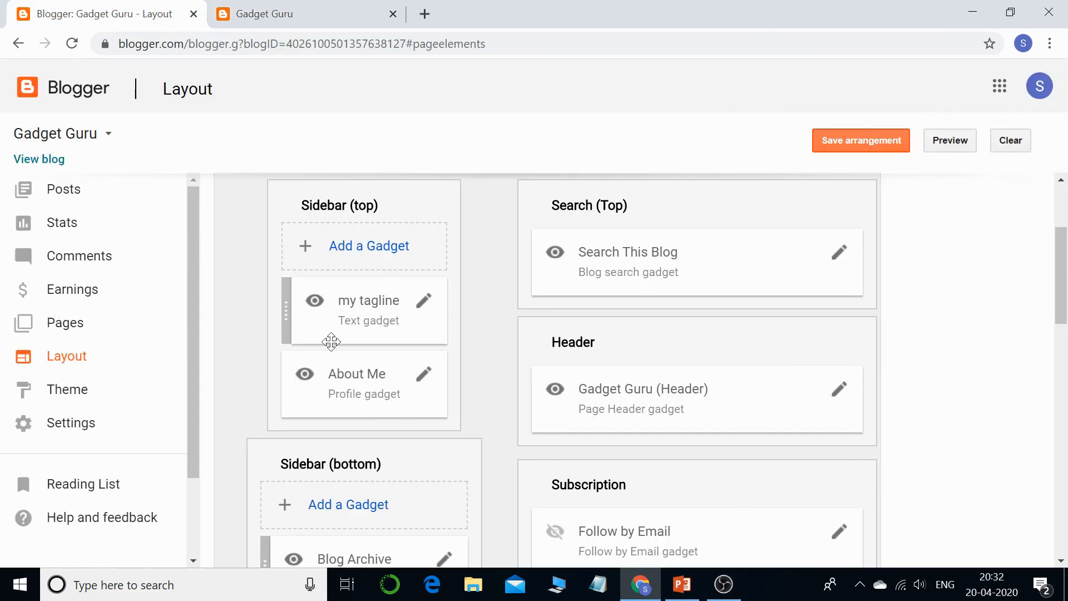
# - Move the my tagline gadget below About Me in Sidebar (top) and back above it
pyautogui.moveTo(334, 312); pyautogui.dragTo(341, 389)
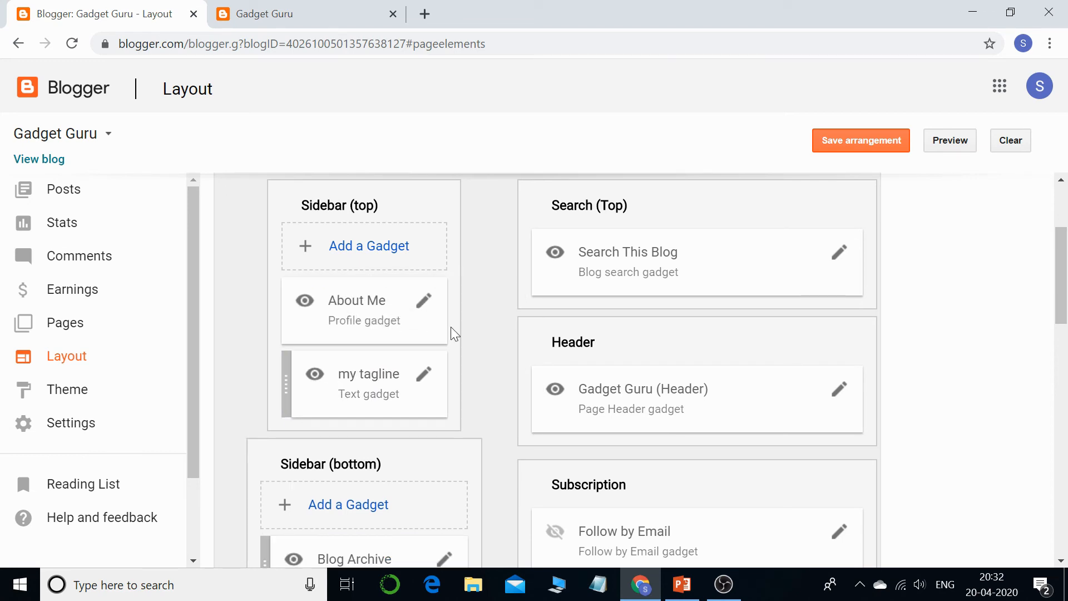
pyautogui.moveTo(400, 364); pyautogui.dragTo(375, 289)
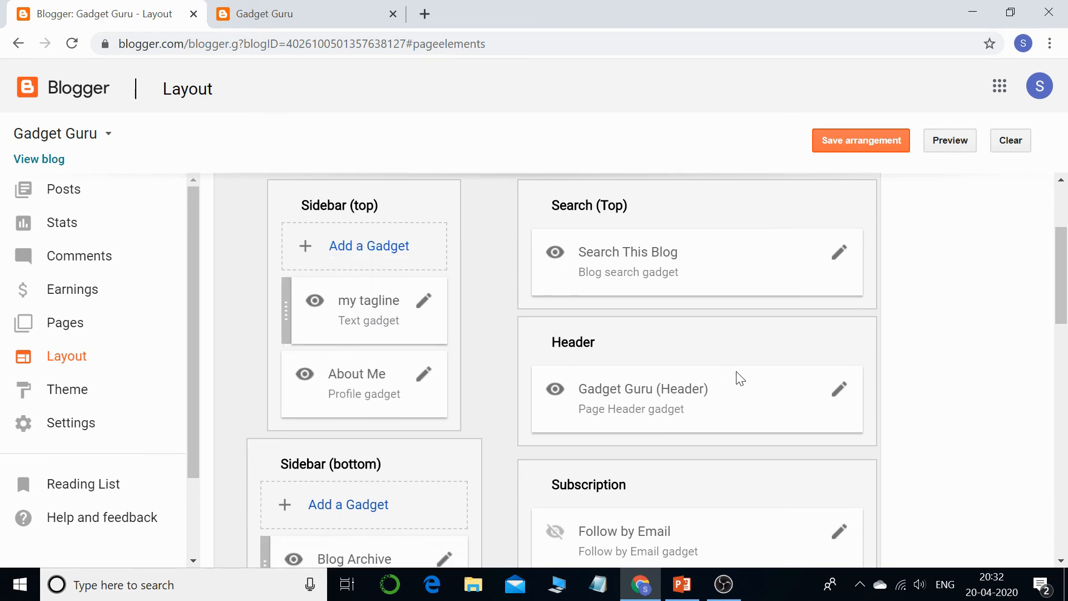
# - Compare the Sidebar (bottom) gadgets with the live blog's sidebar, expanding its Archive list, and return to the layout
pyautogui.scroll(-4, 439, 392)
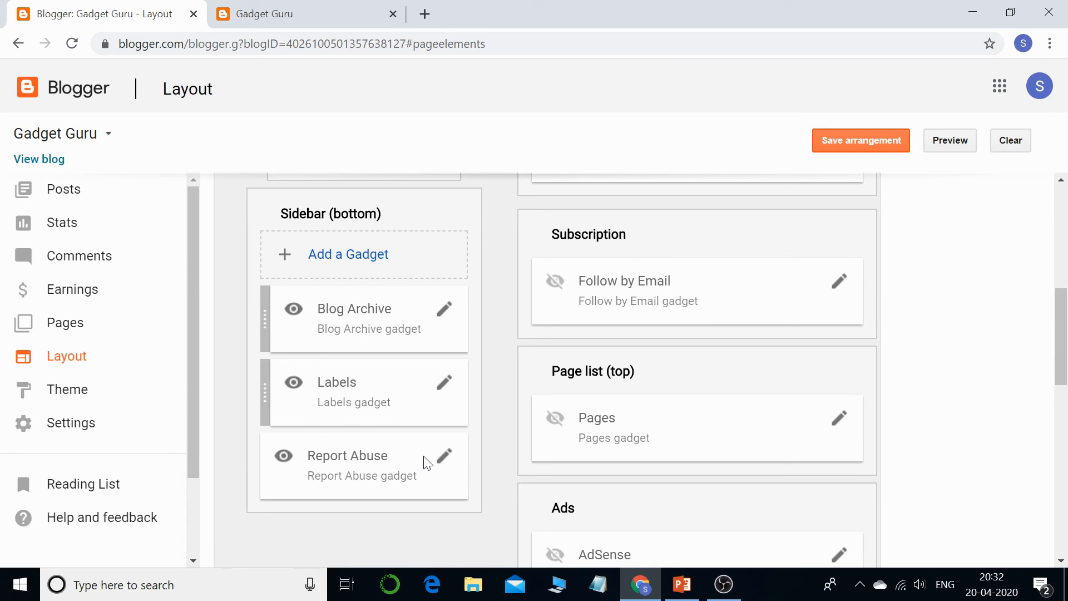
pyautogui.click(278, 15)
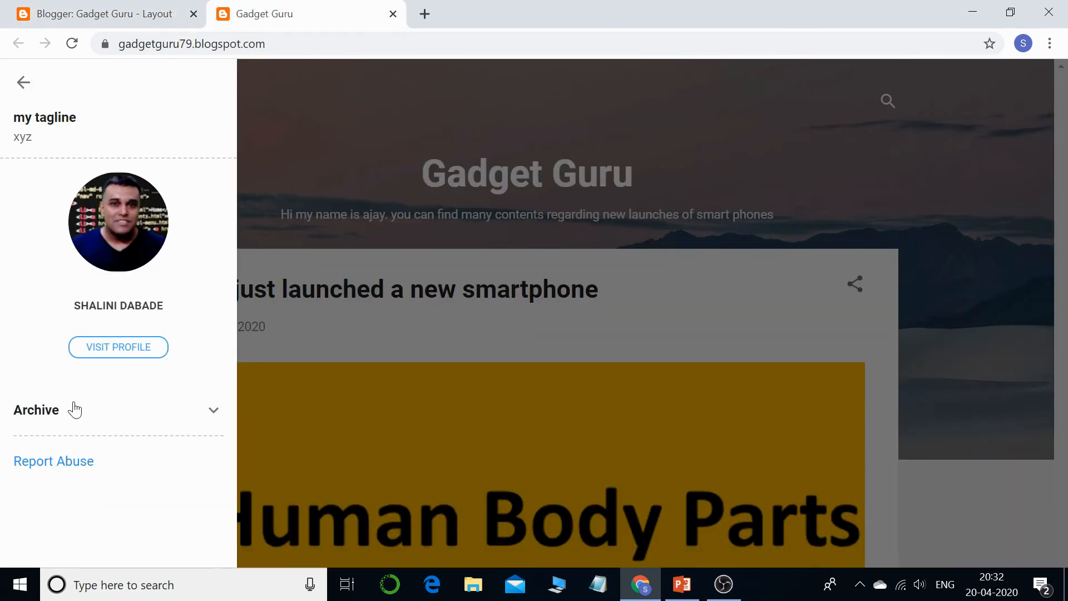
pyautogui.click(212, 411)
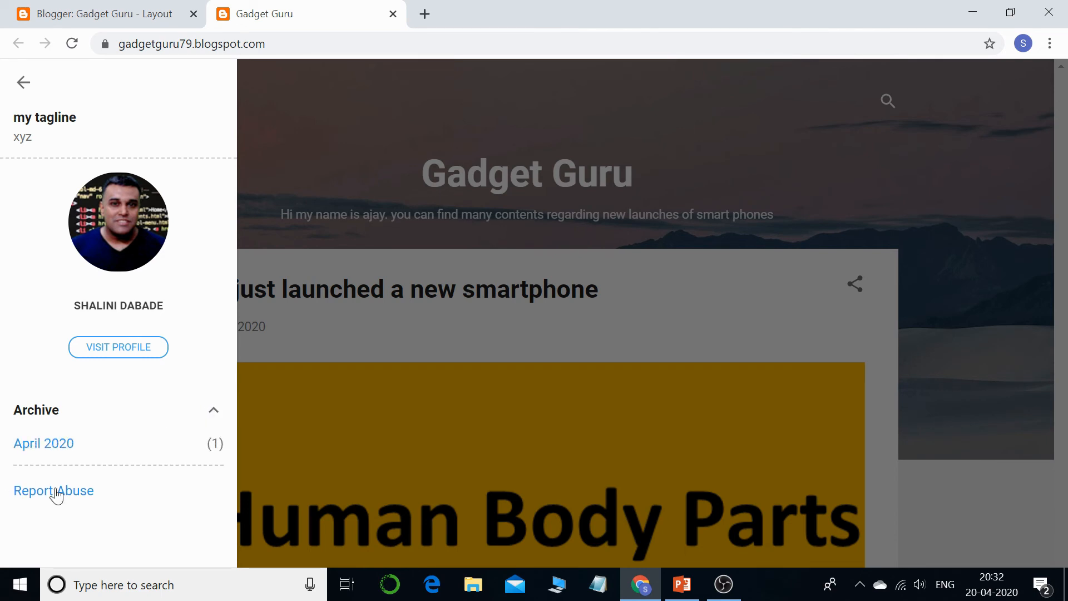
pyautogui.click(134, 13)
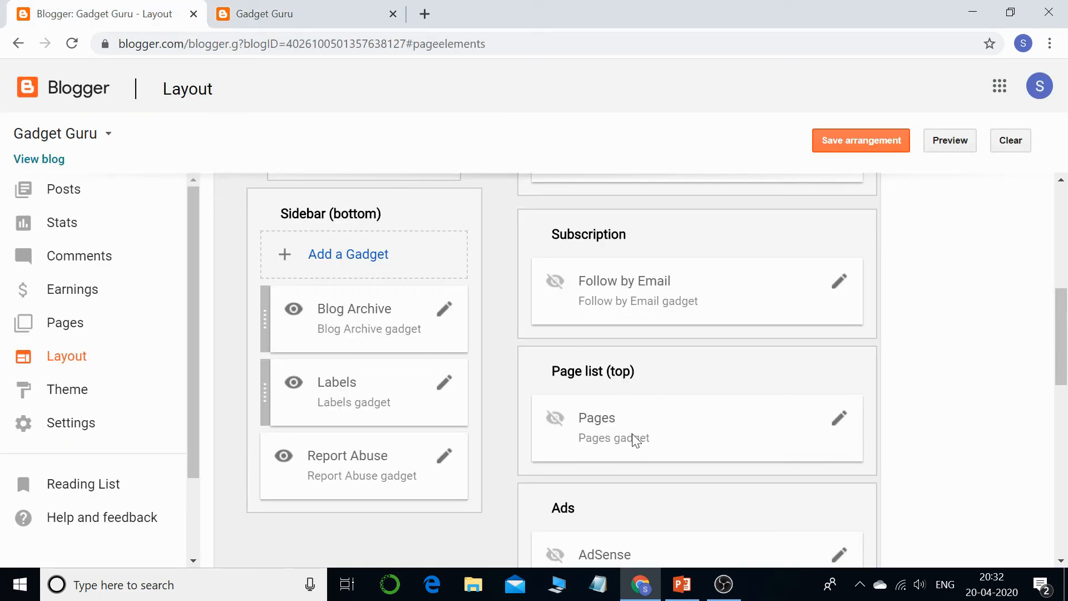
# - Examine the Search, Header, Subscription and Page list sections of the layout, and close the live blog's sidebar menu
pyautogui.scroll(-3, 659, 401)
pyautogui.scroll(3, 665, 379)
pyautogui.scroll(2, 634, 390)
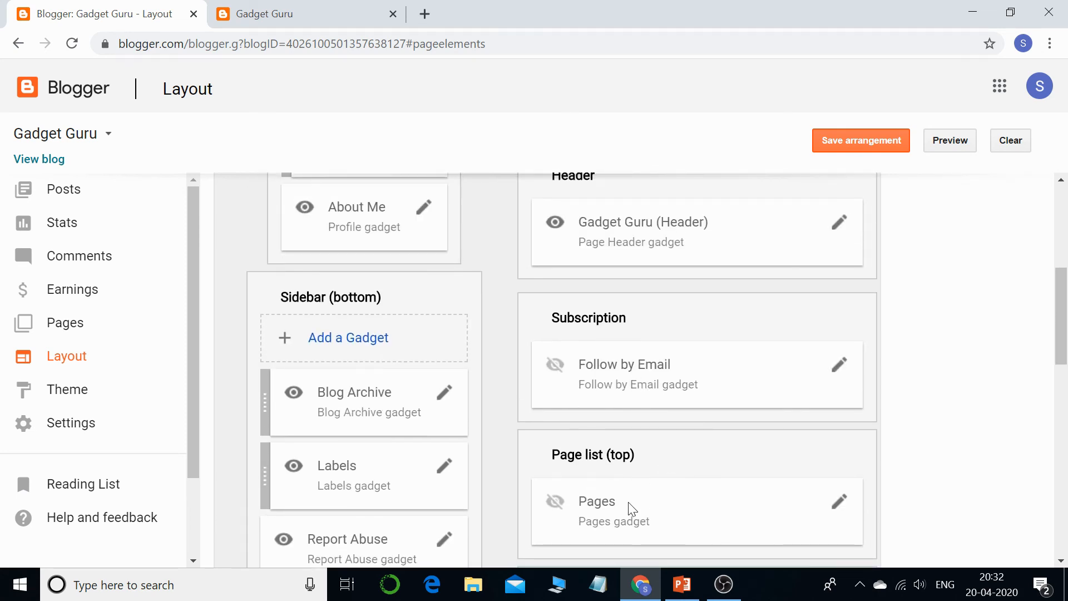
pyautogui.scroll(3, 612, 356)
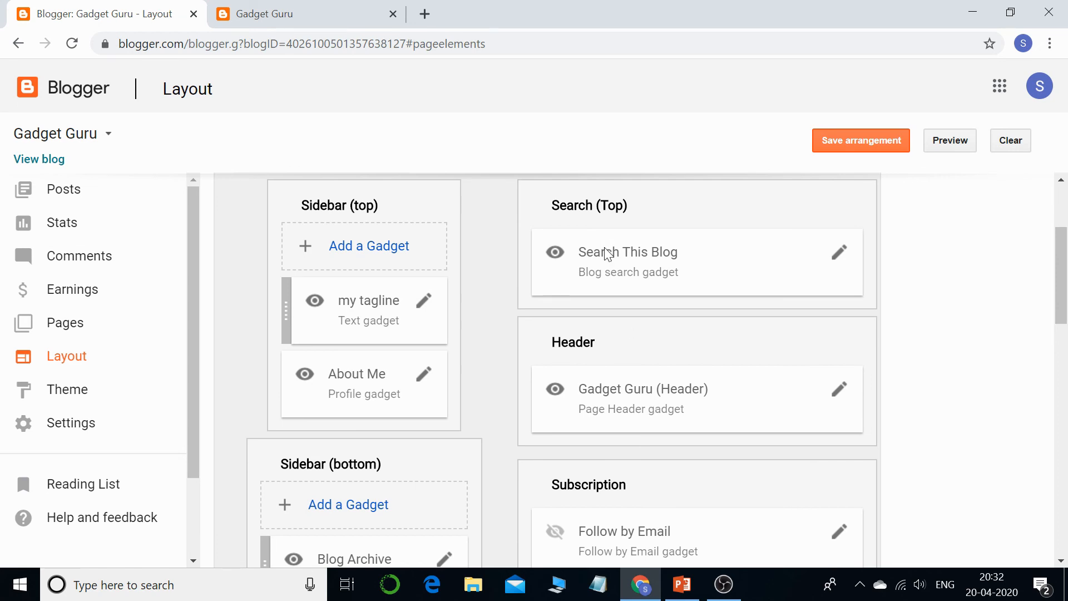
pyautogui.click(295, 19)
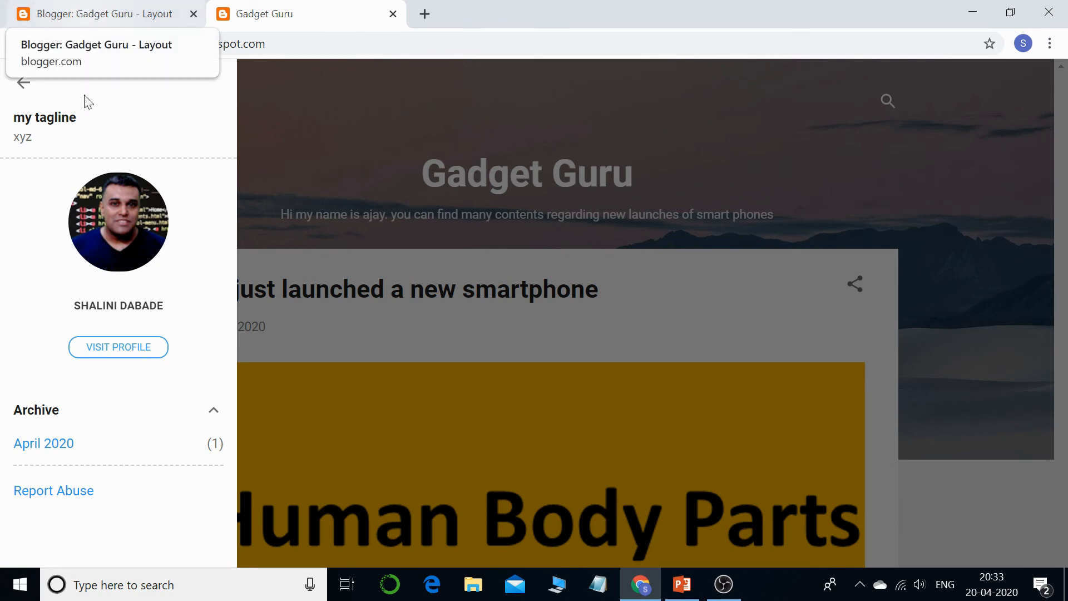
pyautogui.click(23, 83)
pyautogui.click(96, 11)
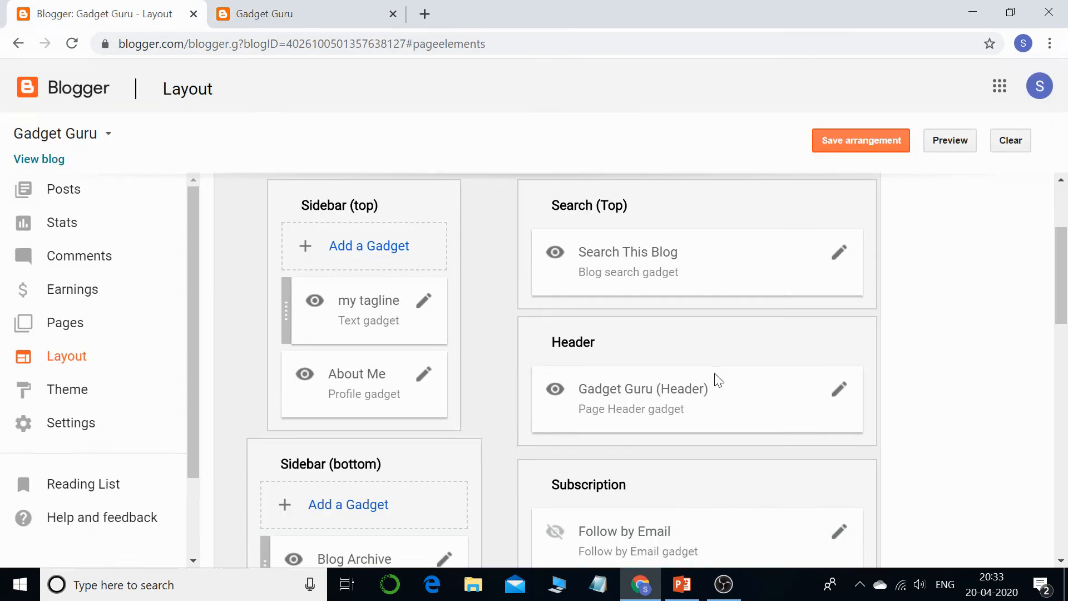
pyautogui.scroll(-3, 579, 400)
pyautogui.scroll(5, 456, 325)
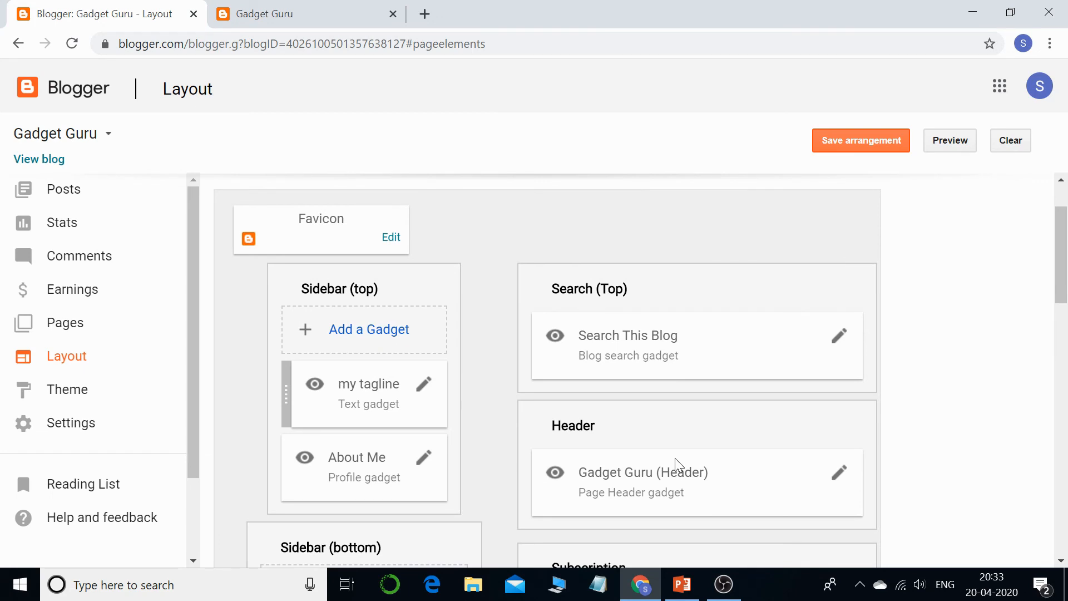
pyautogui.scroll(-3, 810, 394)
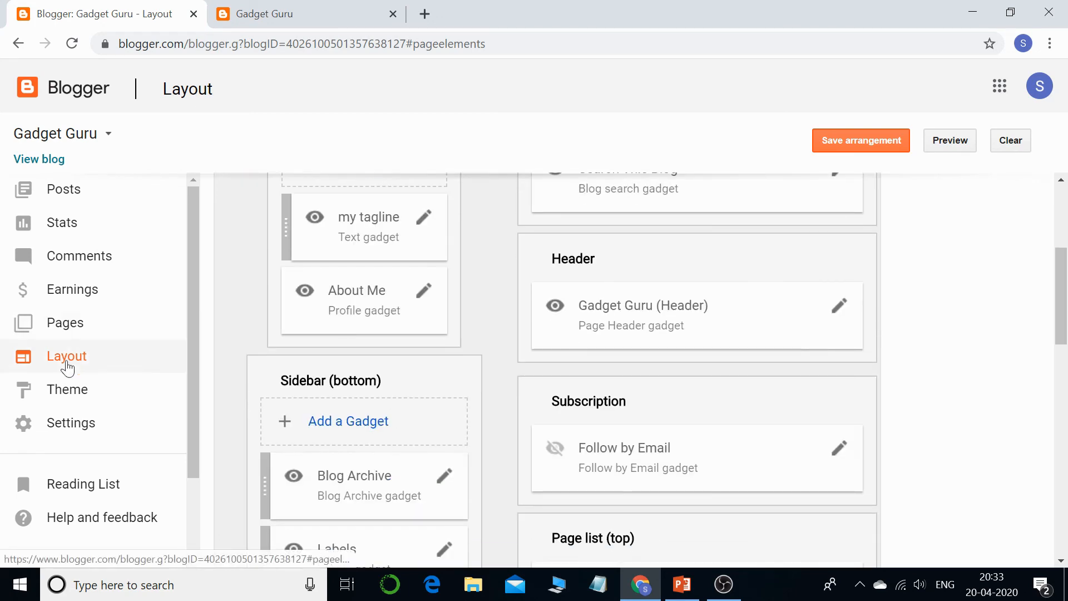
# - Leave the layout without saving the arrangement, and publish a page titled "new page" with the content "a new page"
pyautogui.click(68, 327)
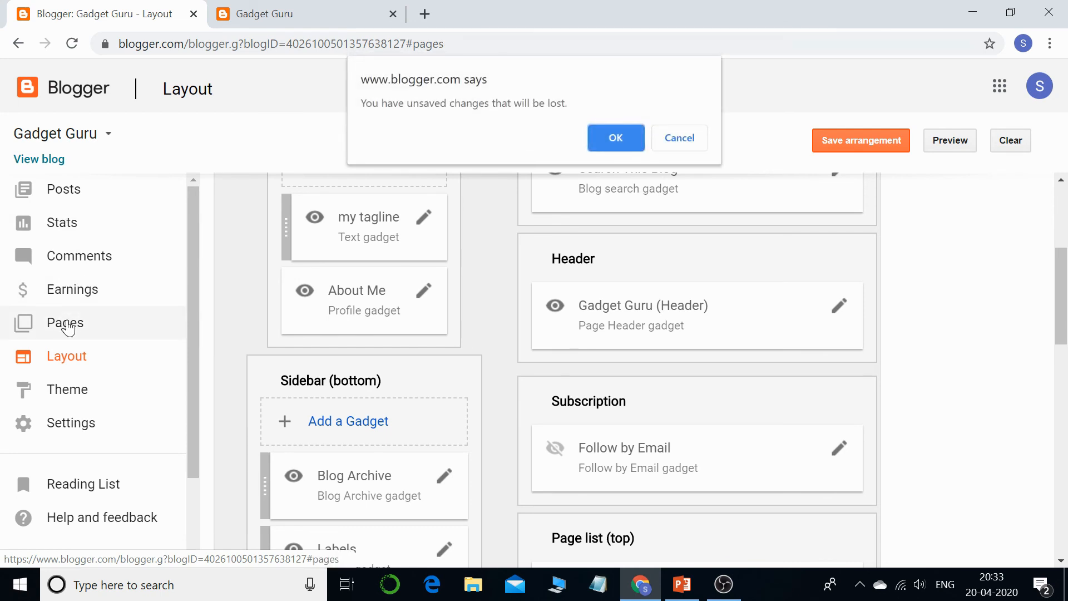
pyautogui.click(618, 136)
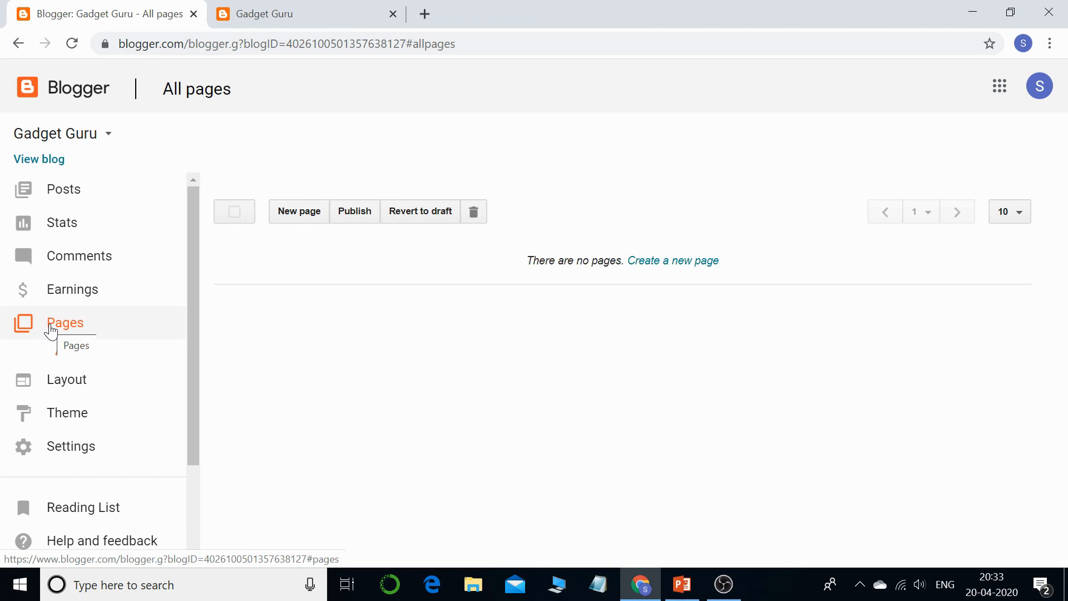
pyautogui.click(276, 215)
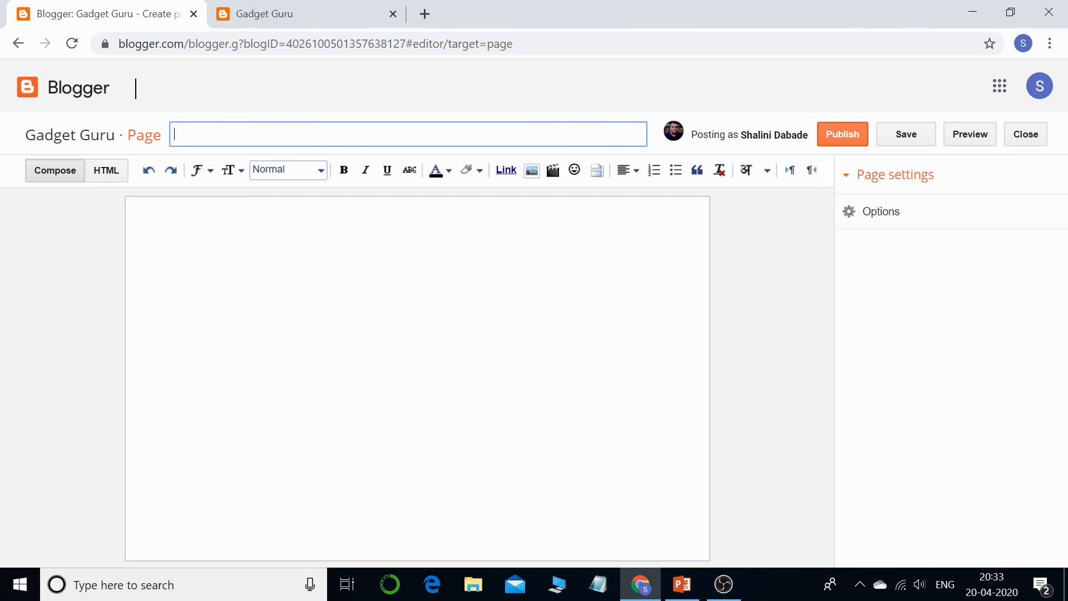
pyautogui.write('new page')
pyautogui.click(139, 211)
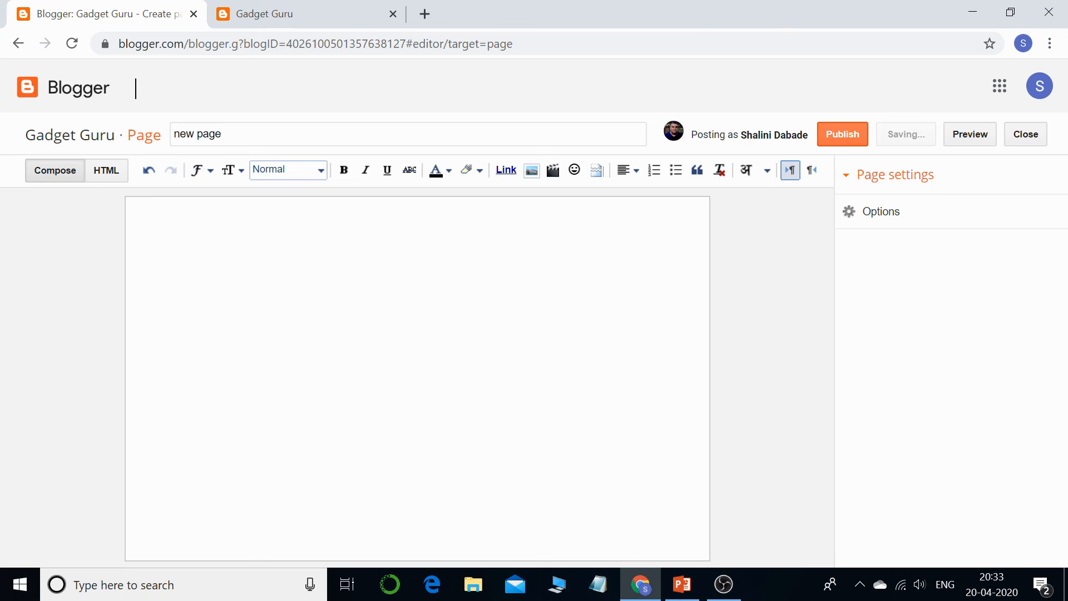
pyautogui.write('a new page')
pyautogui.click(835, 136)
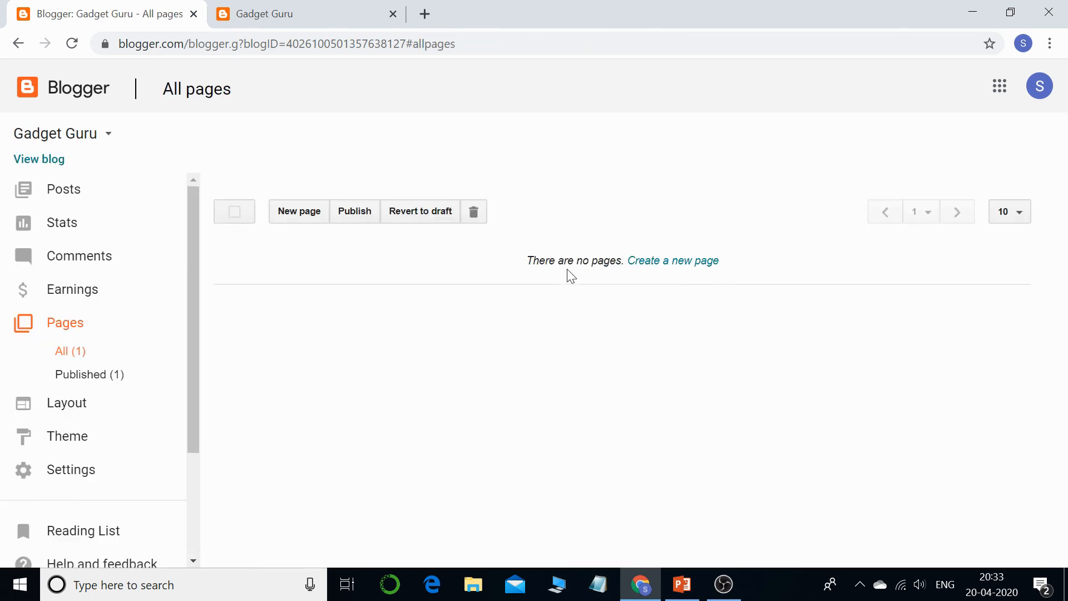
# - Reload the live blog, look through it for the published page, and return to the pages list
pyautogui.click(306, 14)
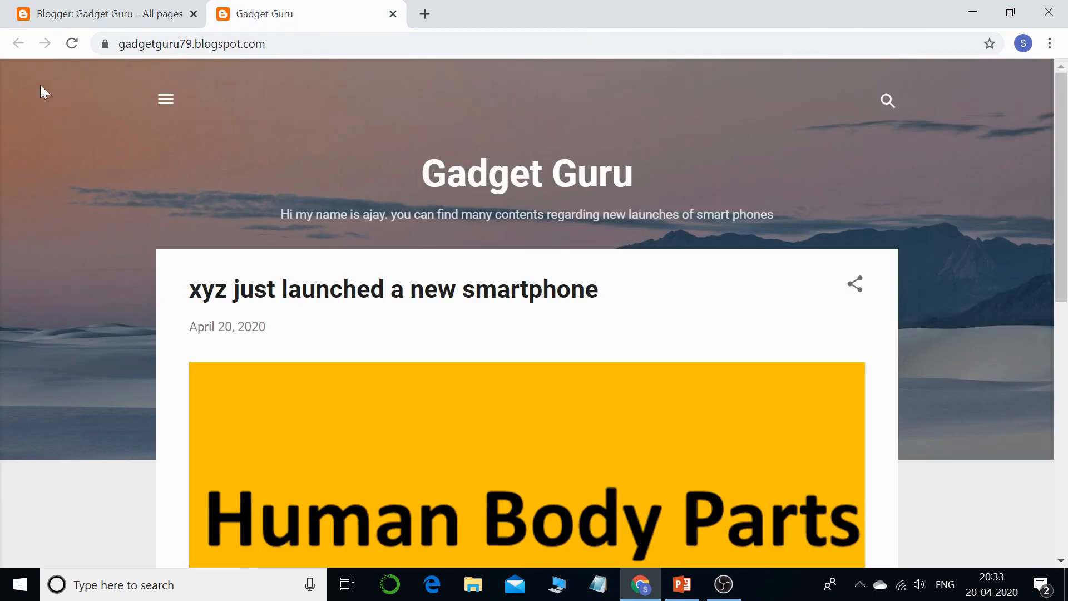
pyautogui.click(68, 44)
pyautogui.scroll(-8, 489, 330)
pyautogui.scroll(5, 506, 375)
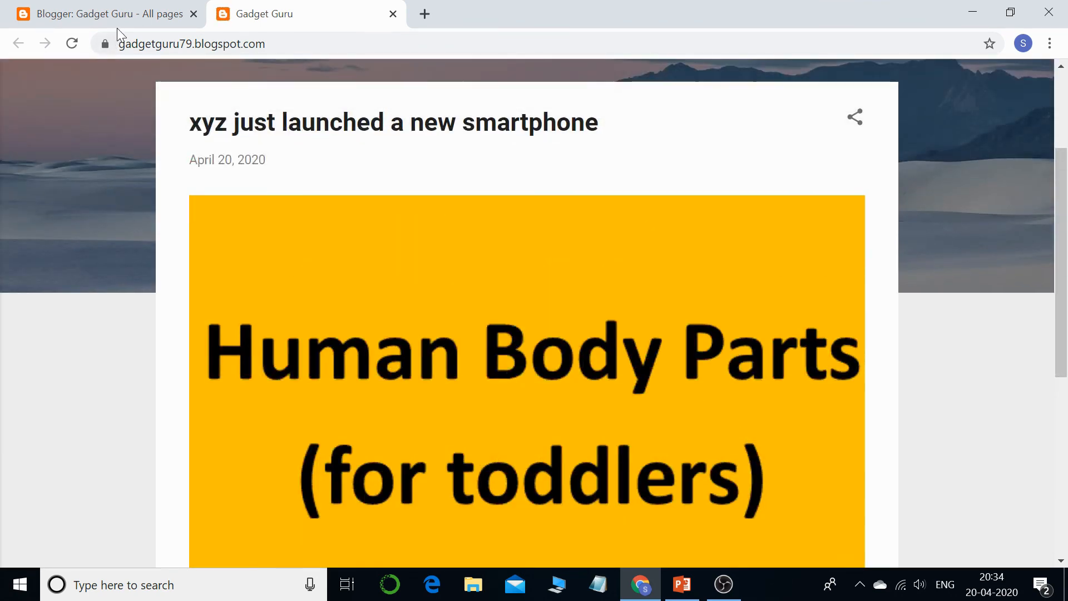
pyautogui.click(118, 12)
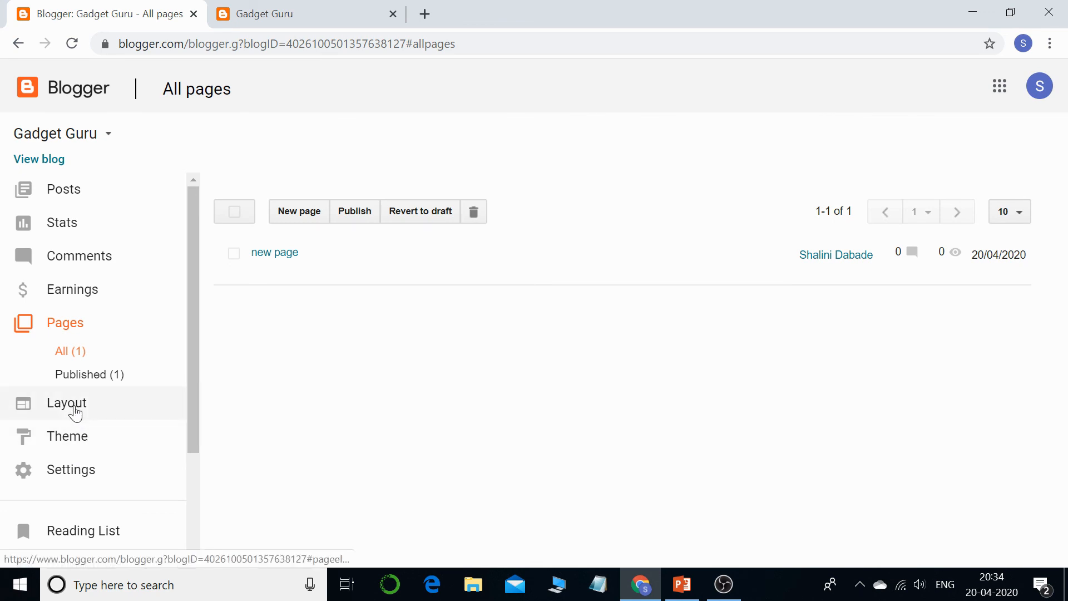
# - In the layout's Page list (top) section, include "new page" among the Pages gadget's pages to show and save the gadget
pyautogui.click(75, 413)
pyautogui.scroll(-3, 387, 349)
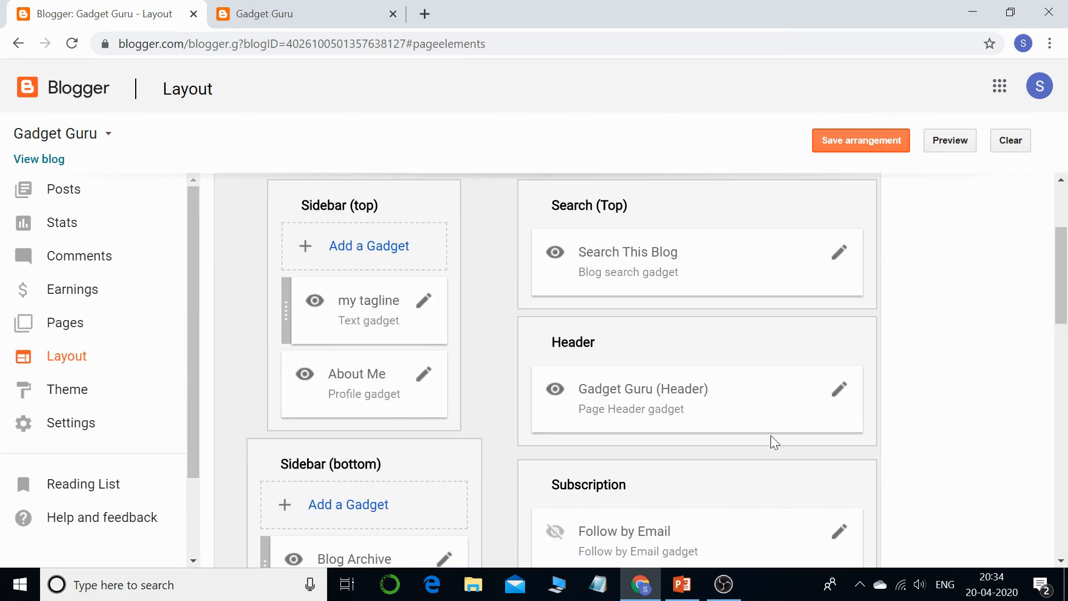
pyautogui.scroll(-5, 723, 450)
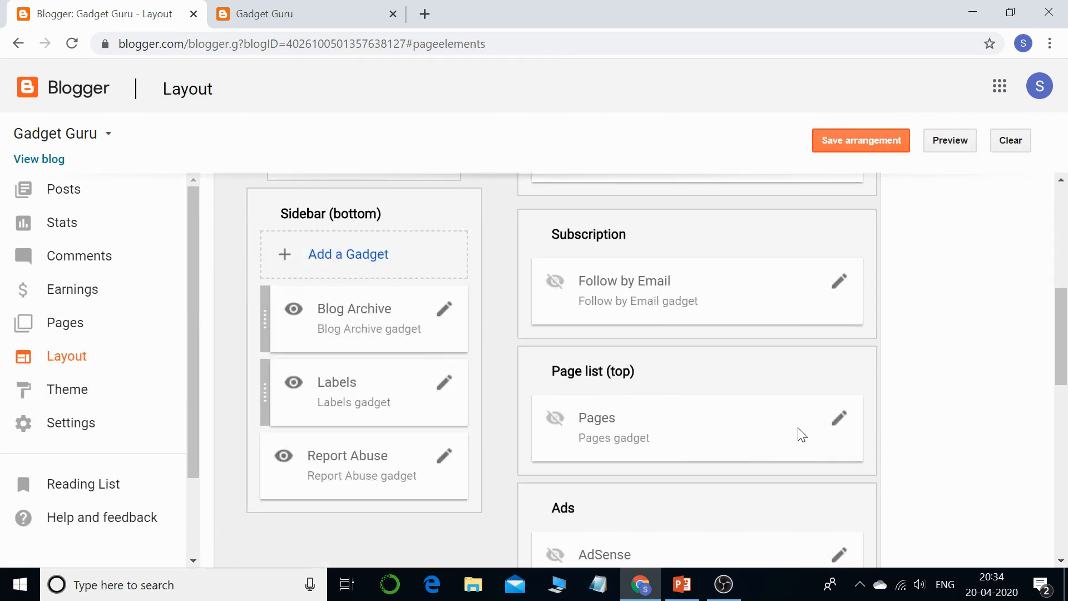
pyautogui.click(838, 419)
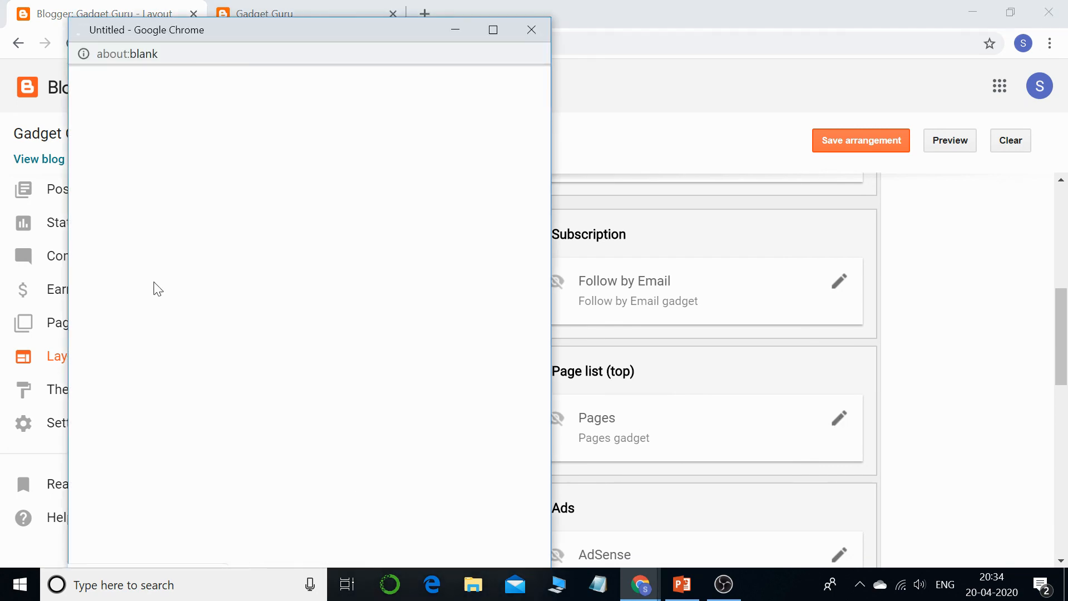
pyautogui.scroll(-1, 256, 251)
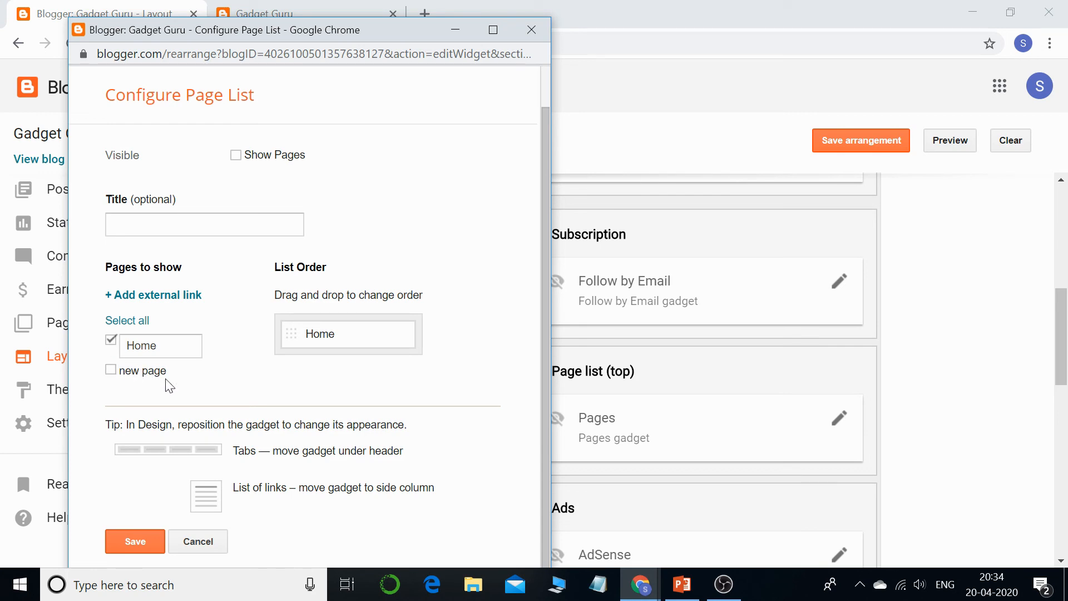
pyautogui.click(111, 369)
pyautogui.scroll(-1, 324, 329)
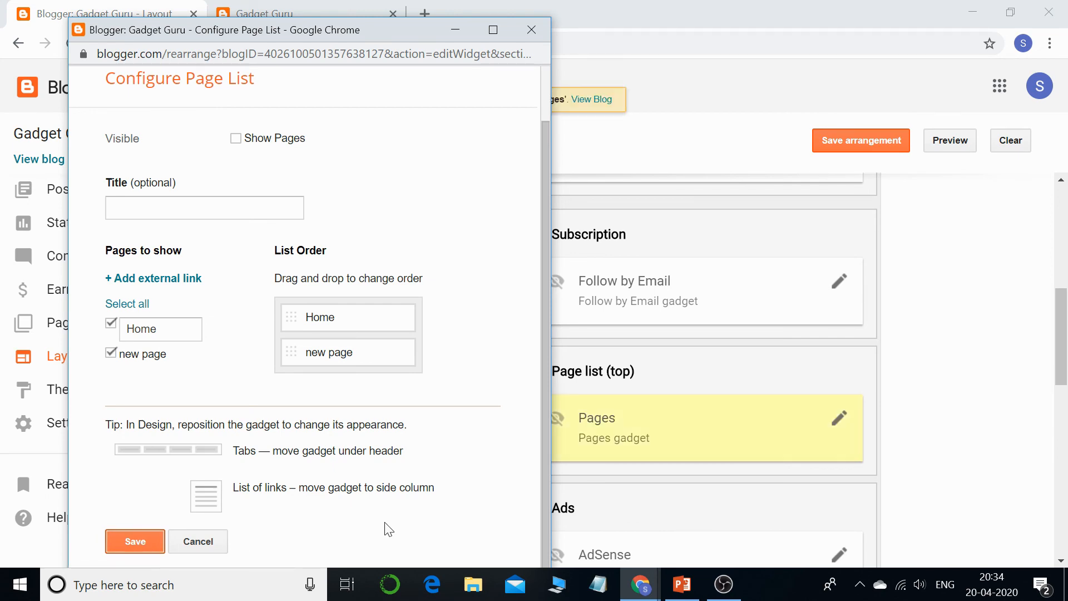
# - Reload the live blog, check its header area for the page links, and return to the layout
pyautogui.click(278, 15)
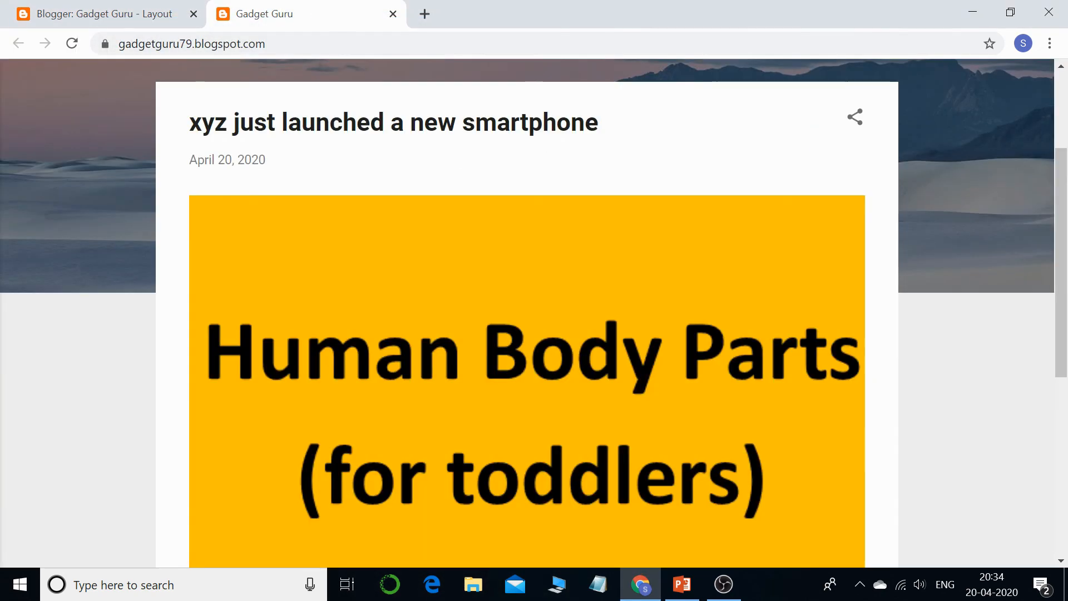
pyautogui.click(71, 44)
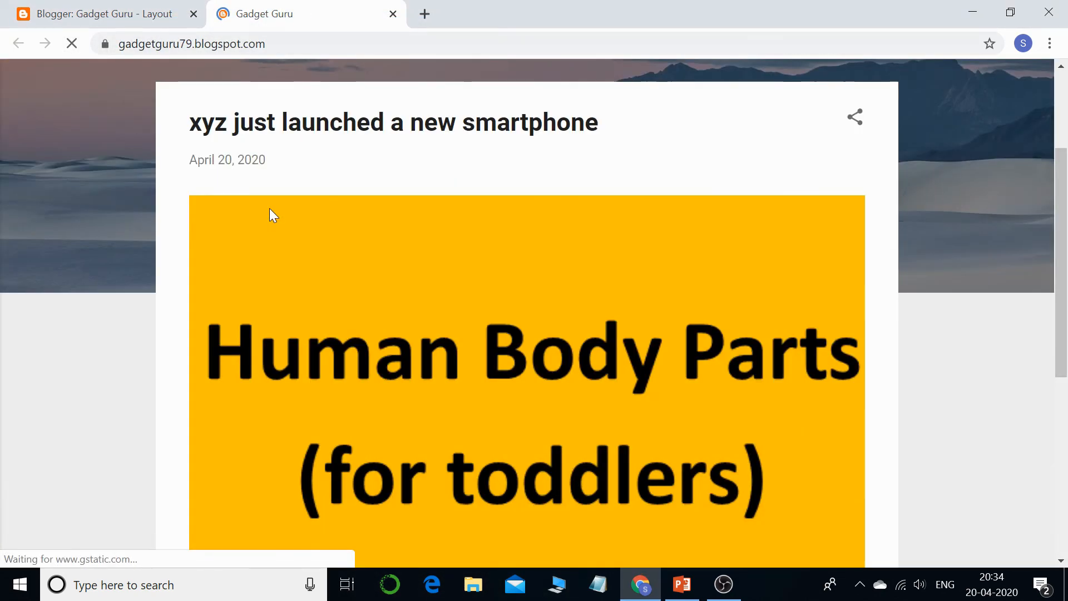
pyautogui.scroll(3, 269, 209)
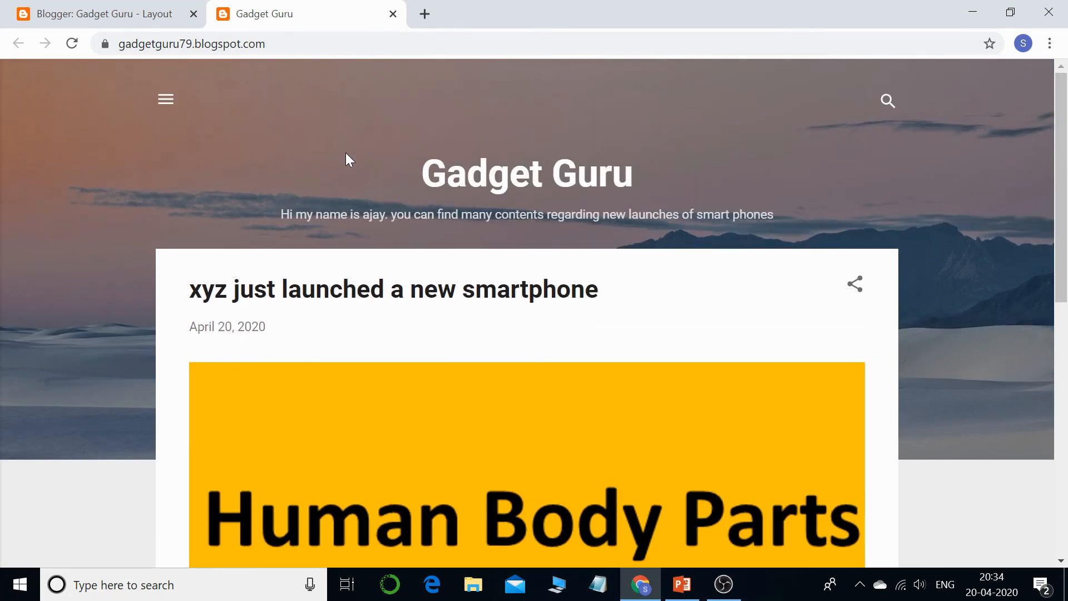
pyautogui.scroll(-2, 652, 197)
pyautogui.click(71, 44)
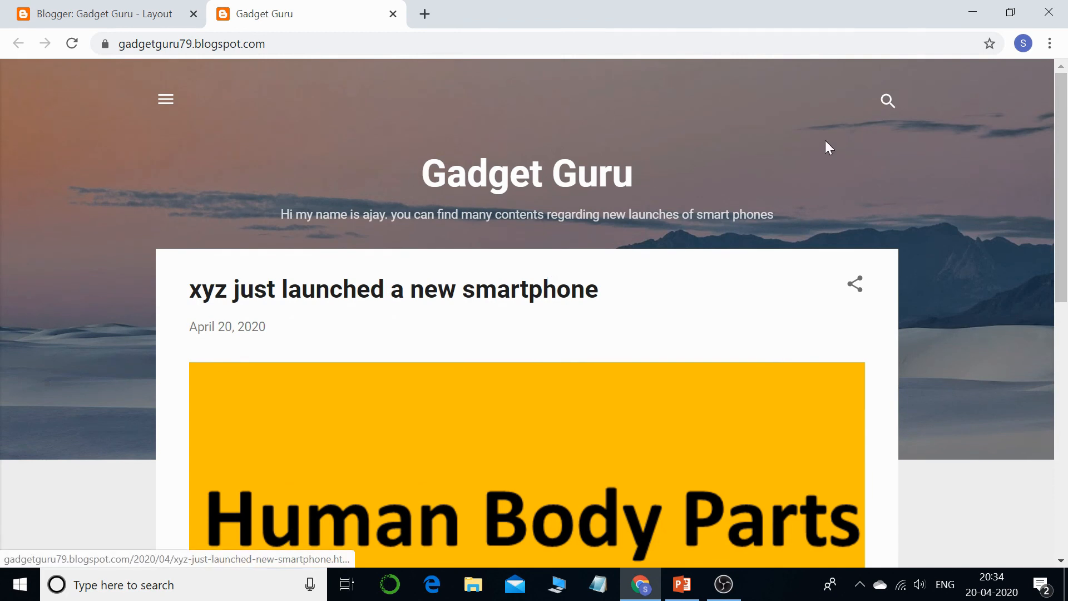
pyautogui.click(143, 17)
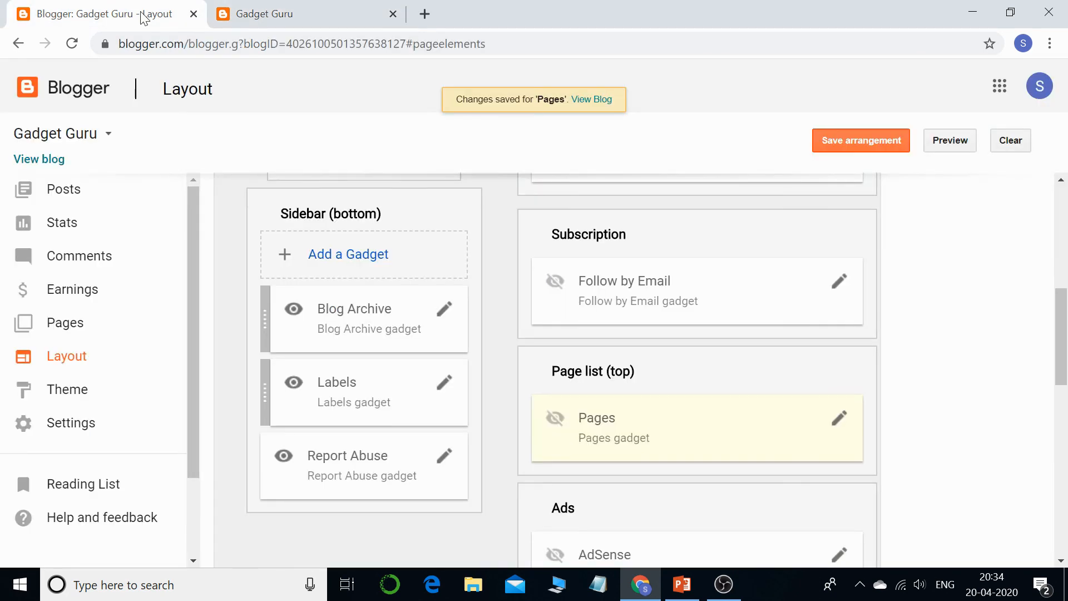
# - Make the Pages gadget in Page list (top) visible by enabling Show Pages, and save the gadget
pyautogui.click(837, 419)
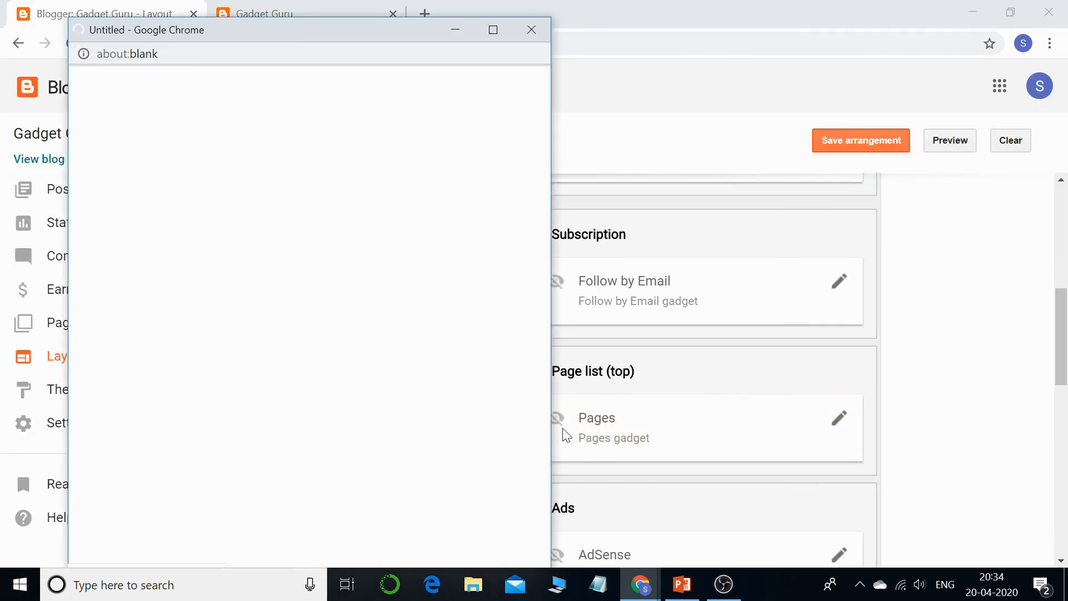
pyautogui.scroll(-1, 310, 373)
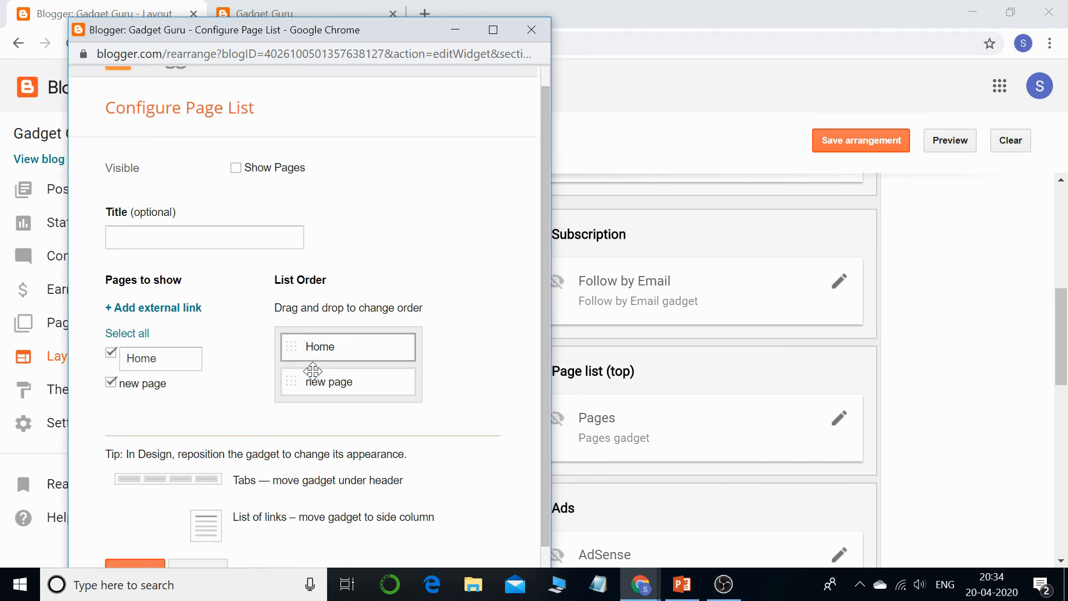
pyautogui.click(236, 139)
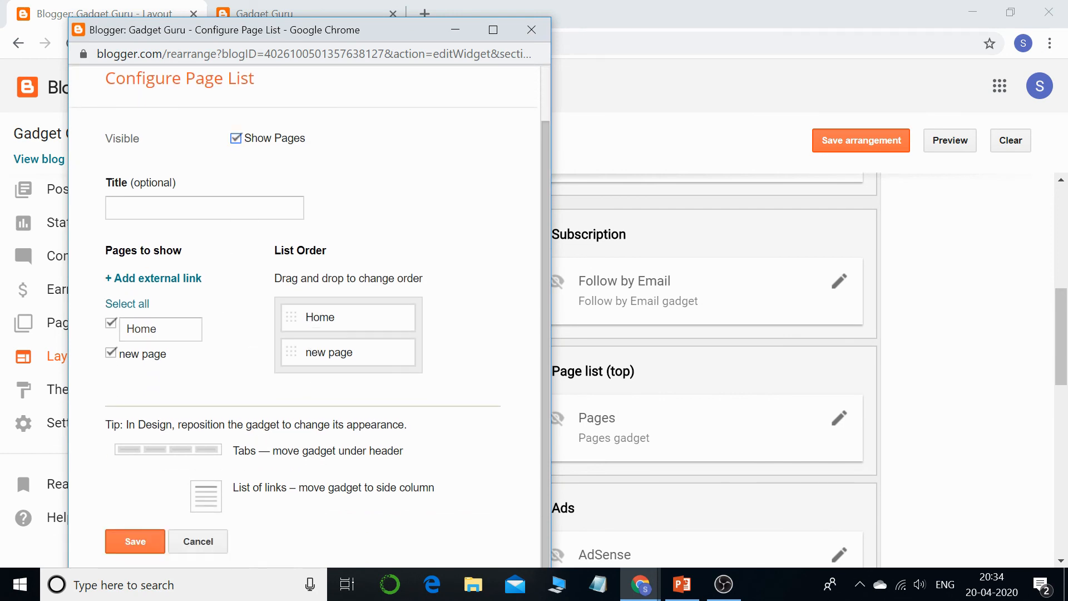
pyautogui.click(150, 542)
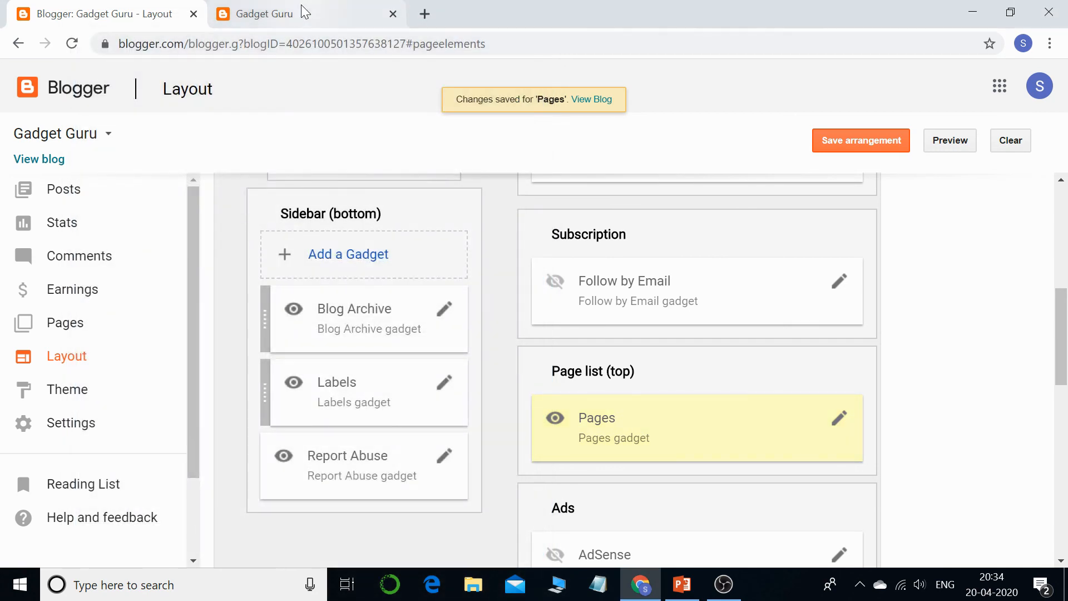
# - Reload the live blog, open the "new page" link below its header, and return to the layout
pyautogui.click(305, 10)
pyautogui.click(71, 44)
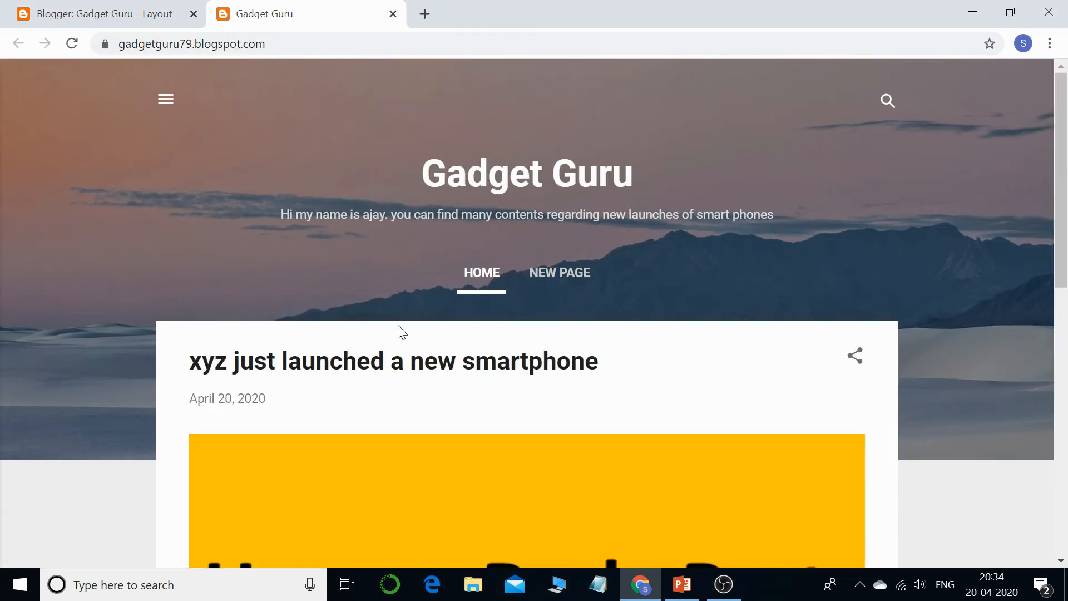
pyautogui.click(573, 272)
pyautogui.click(109, 13)
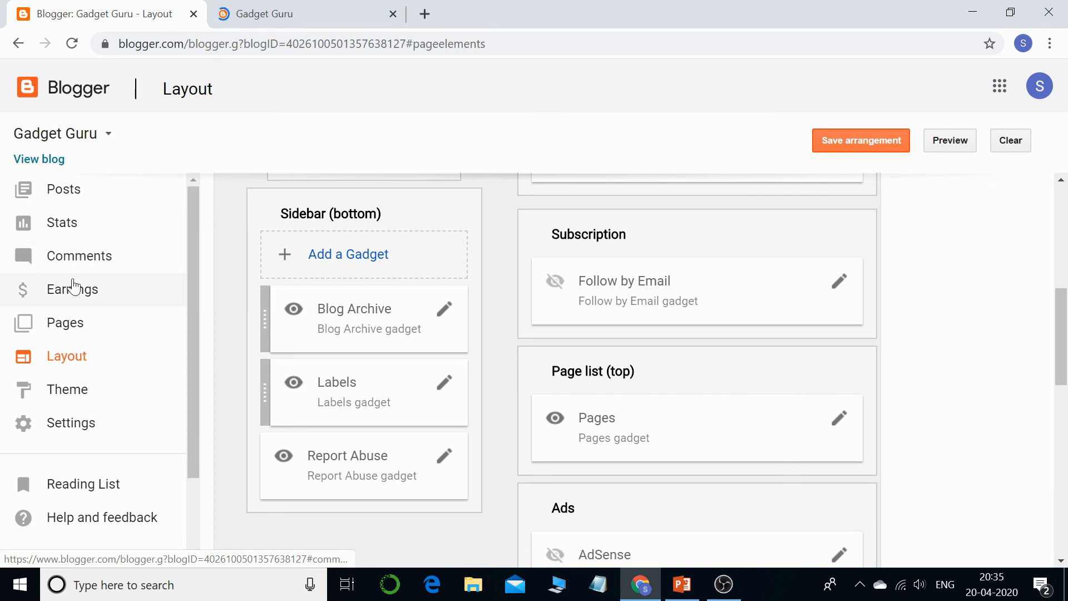
# - View the blog's Earnings section, read the AdSense eligibility requirements on how to qualify, and return to Earnings
pyautogui.click(68, 294)
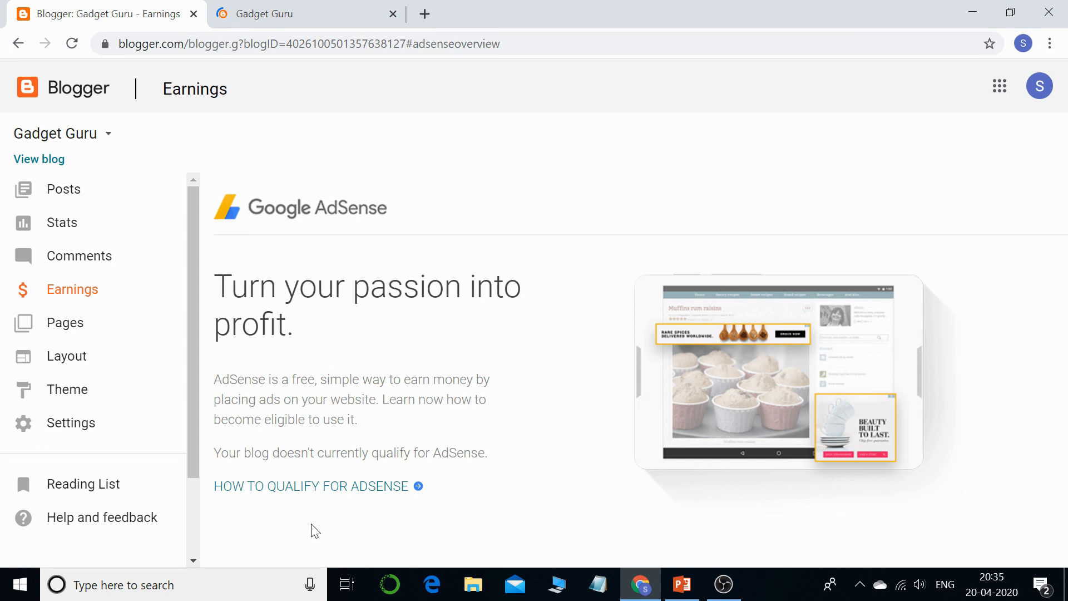
pyautogui.click(338, 488)
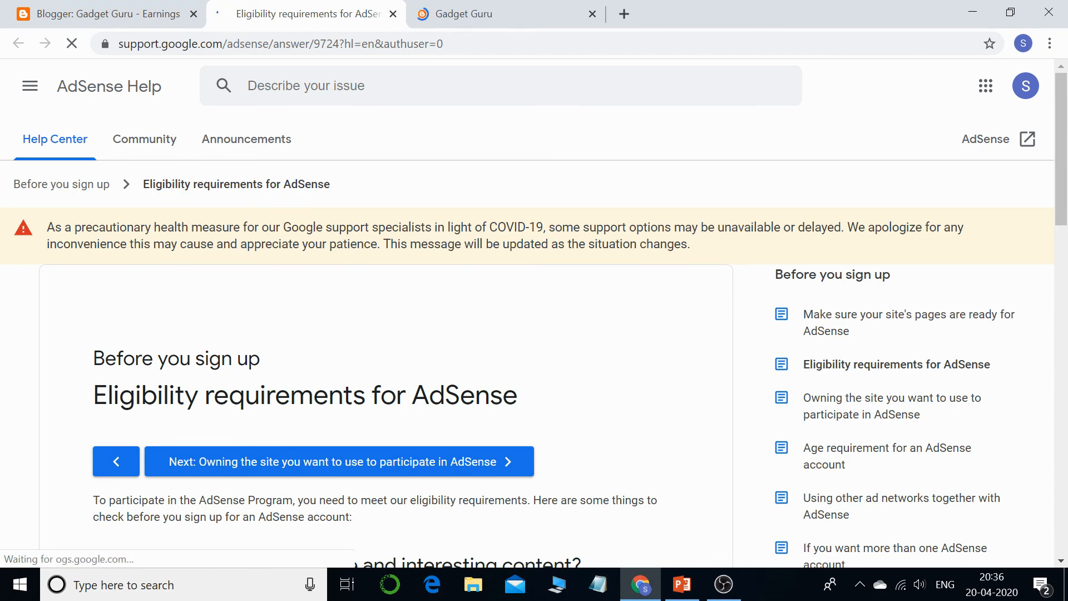
pyautogui.scroll(-3, 376, 297)
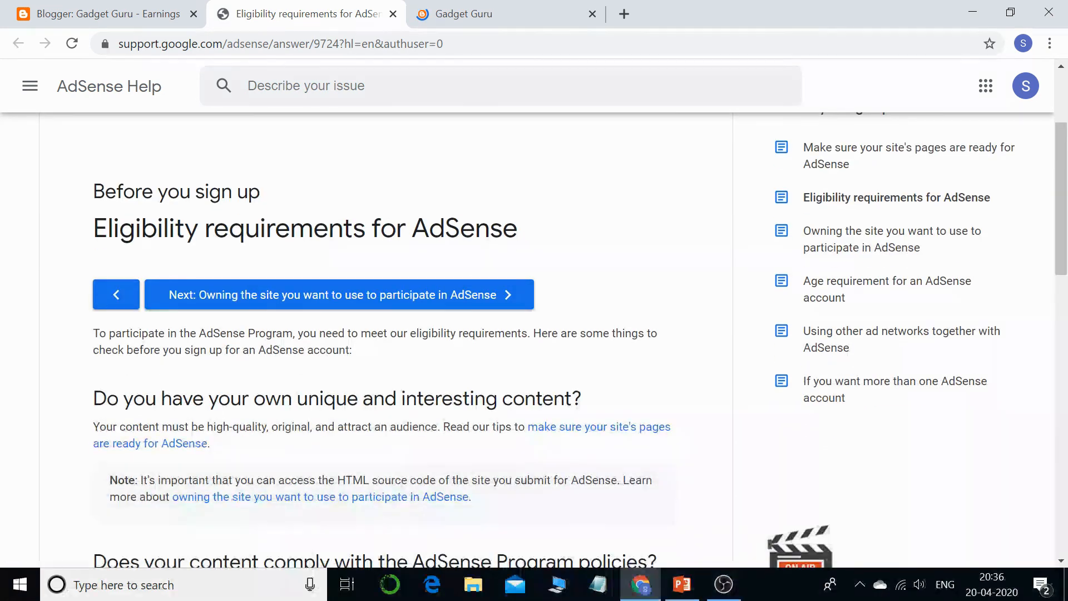
pyautogui.click(105, 12)
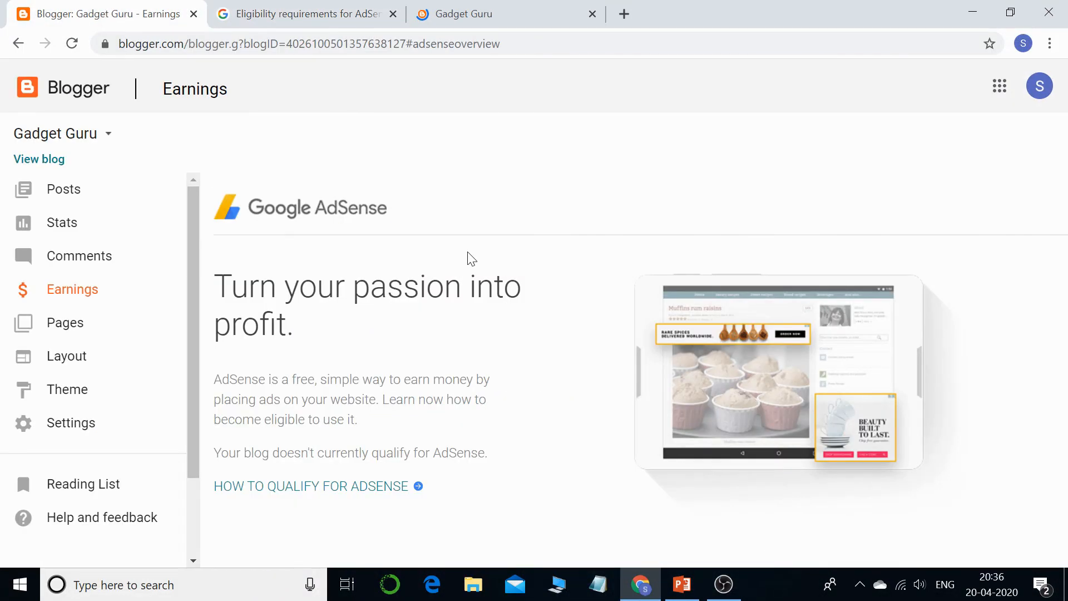